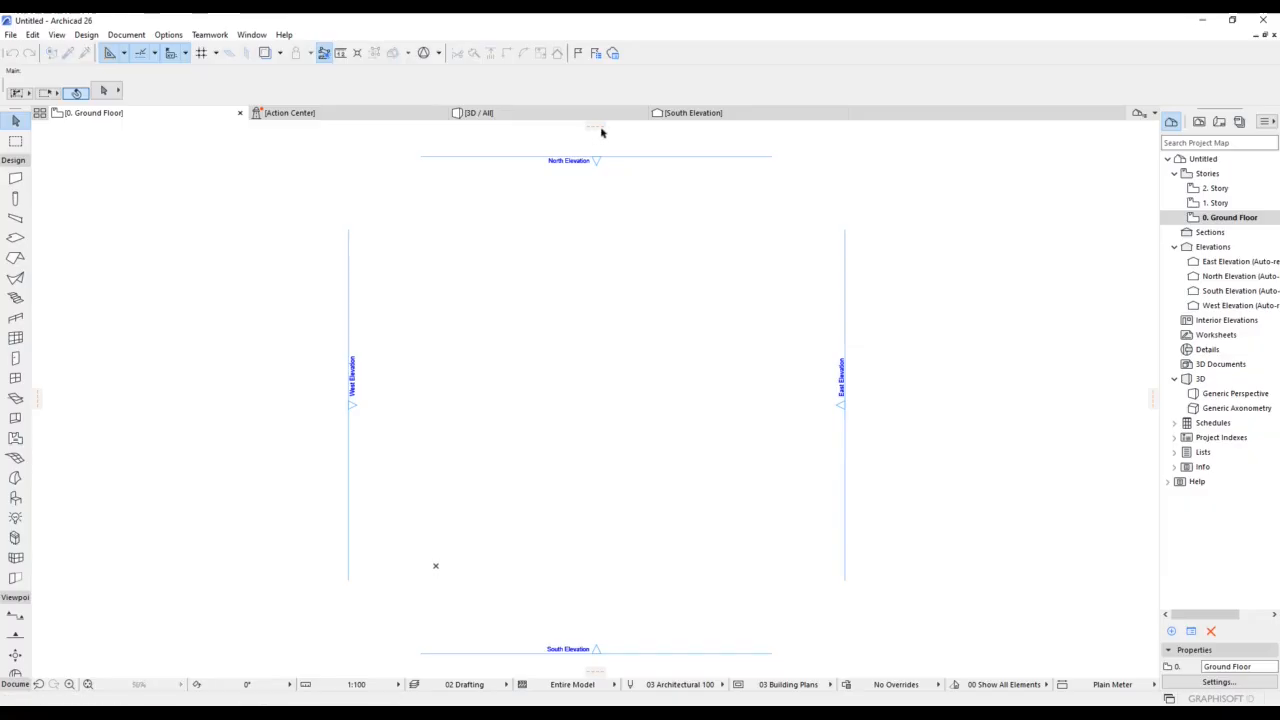
- Place two horizontal and two vertical guide lines in the area between the elevation markers
drag(599, 128, 590, 357)
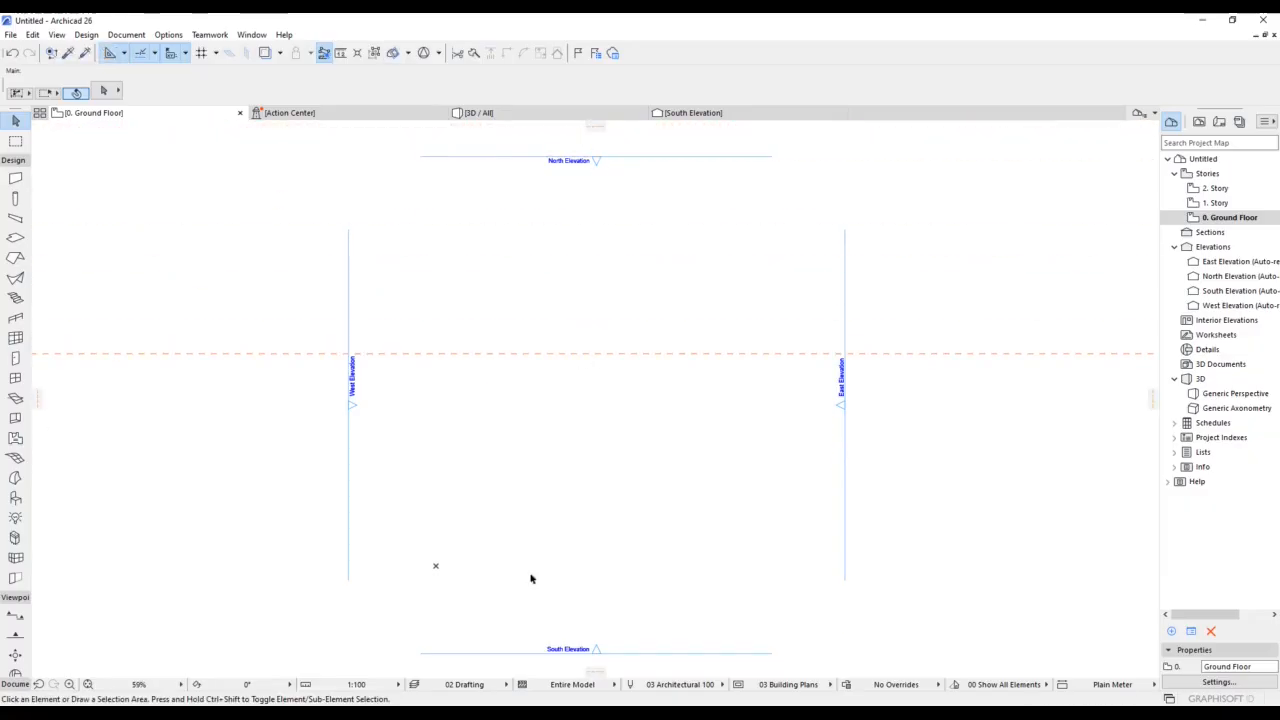
drag(591, 676, 566, 421)
drag(1155, 400, 613, 418)
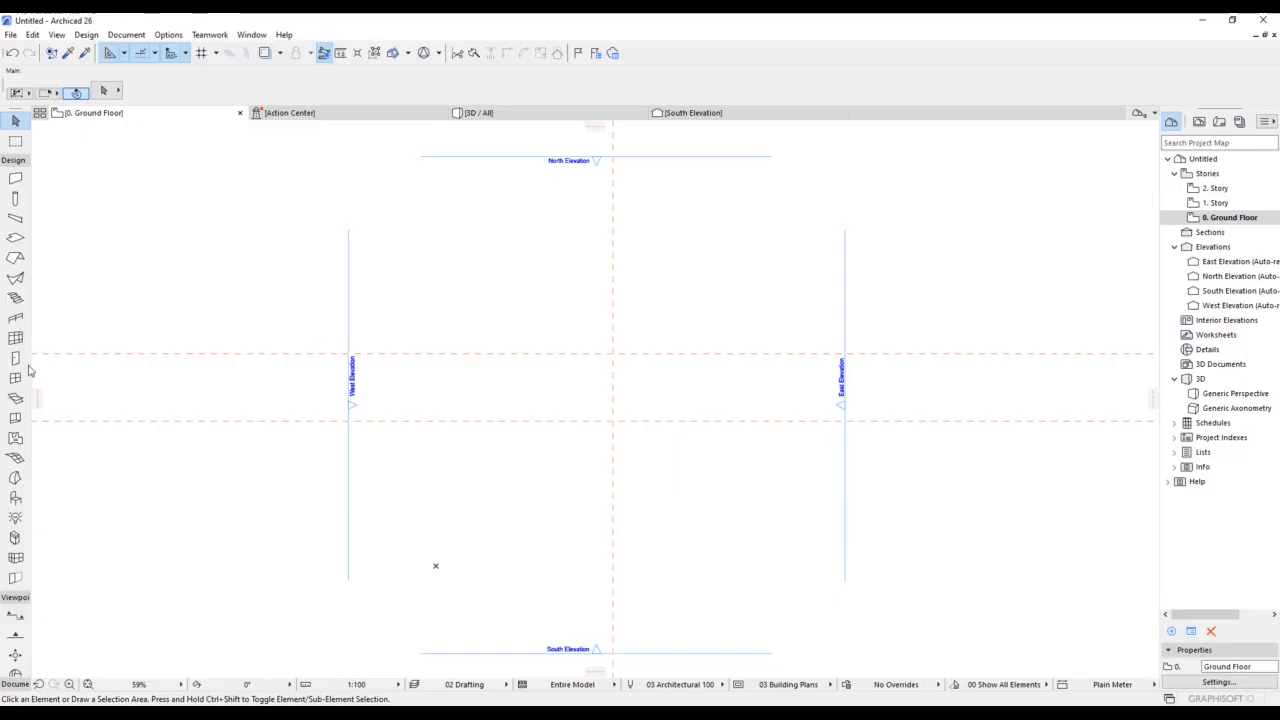
drag(38, 398, 478, 406)
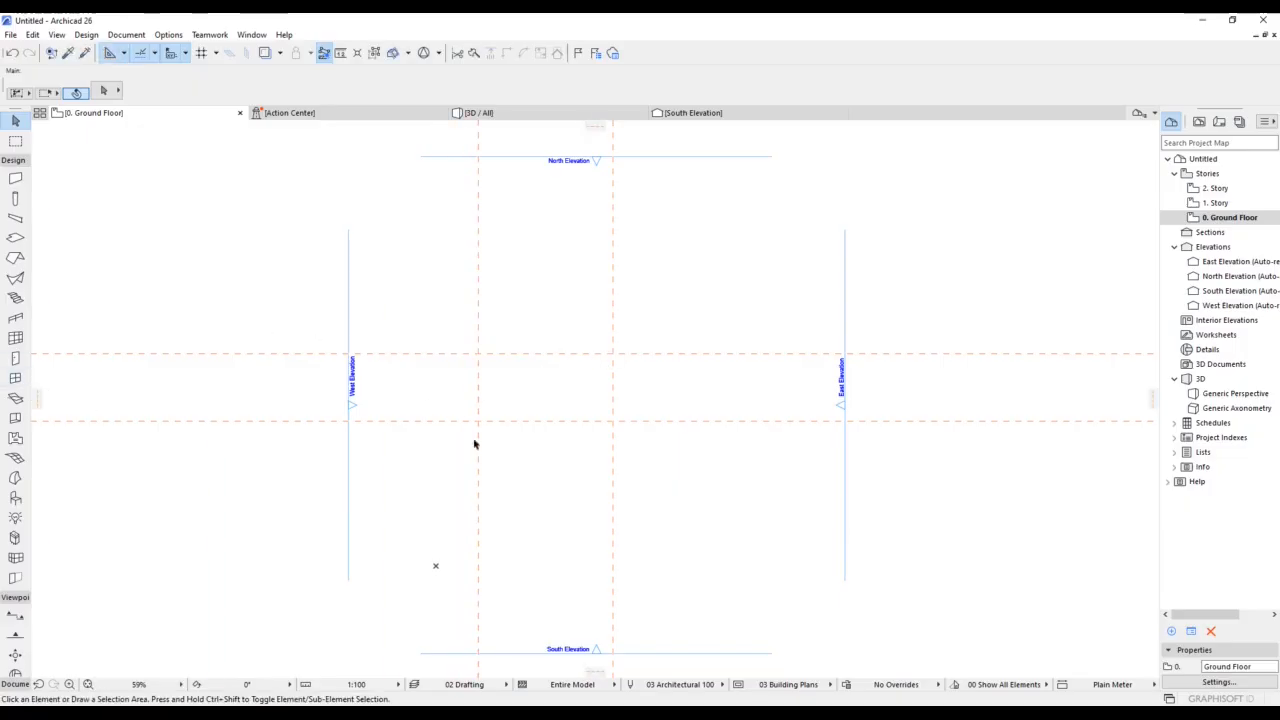
- Move the western vertical guide line eastward by a distance of 5
scroll(510, 442, up, 5)
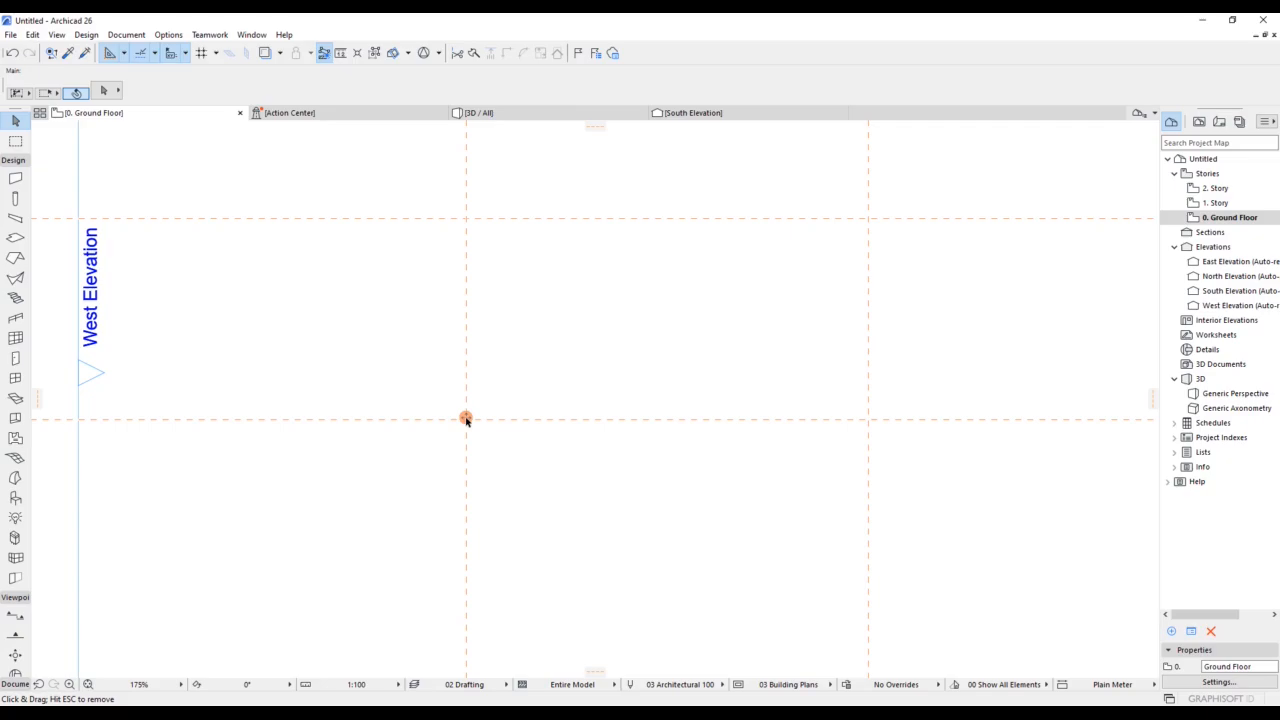
drag(466, 420, 567, 401)
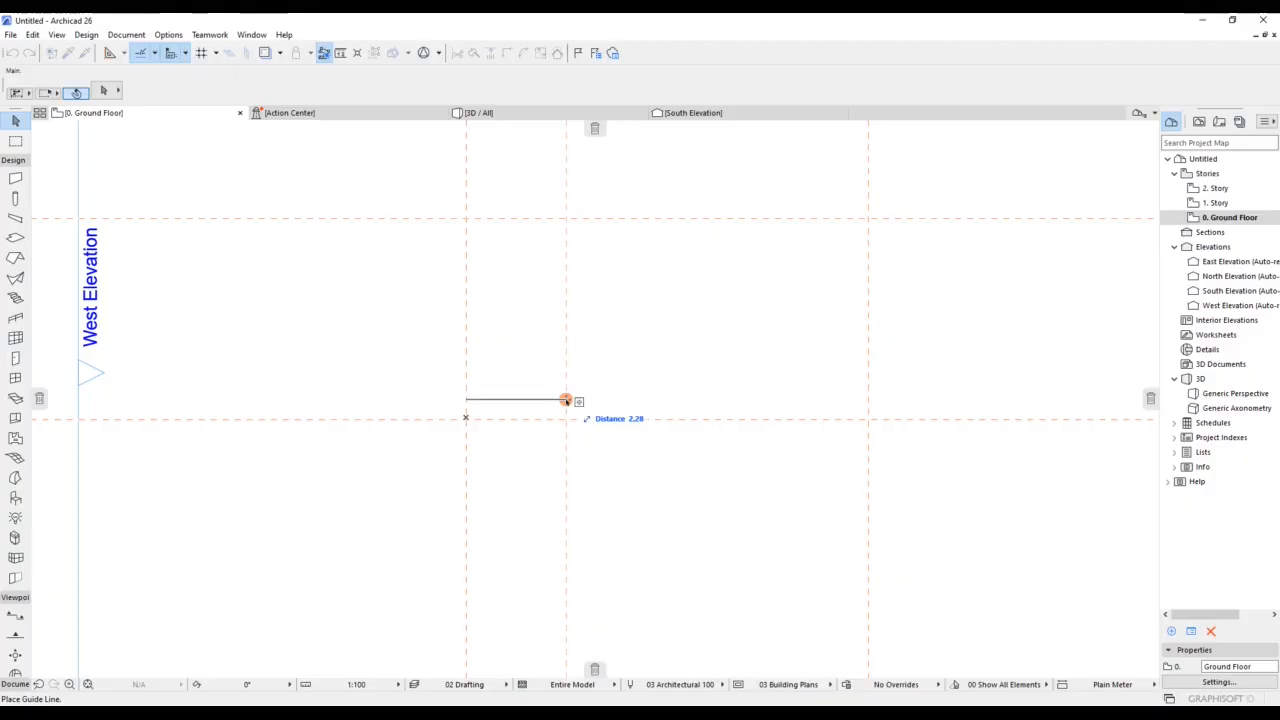
text(5)
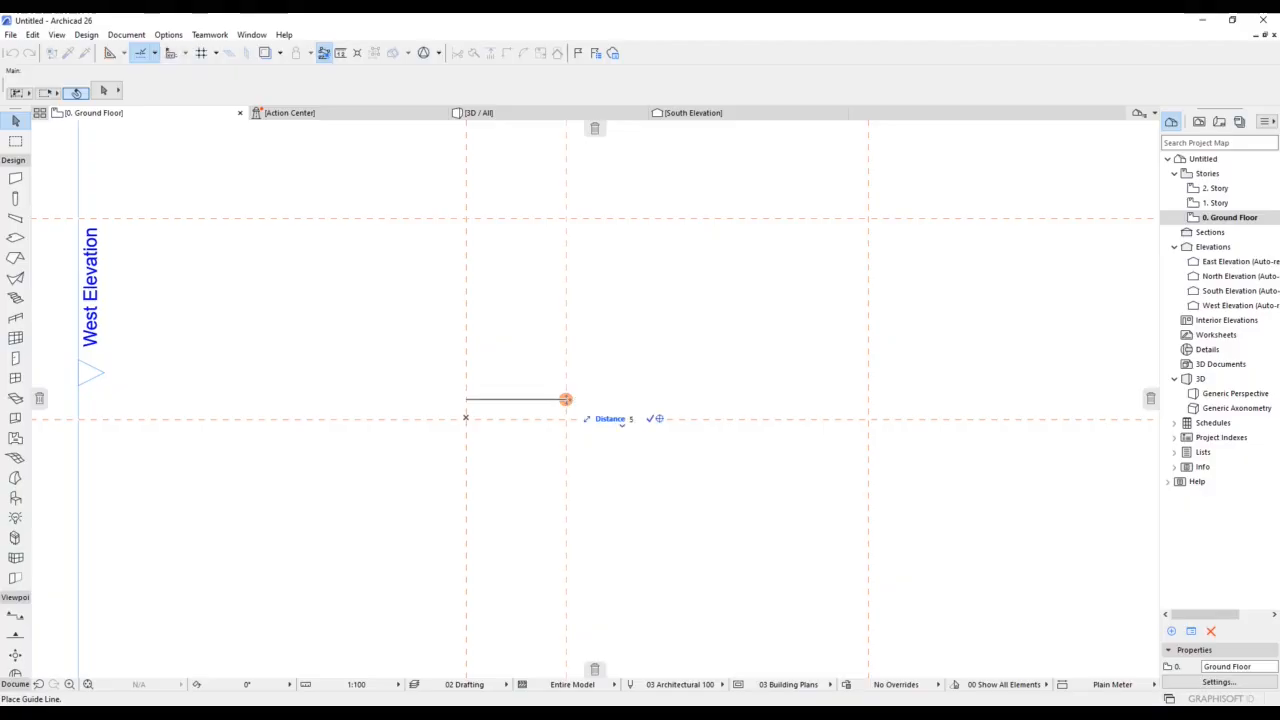
key(Return)
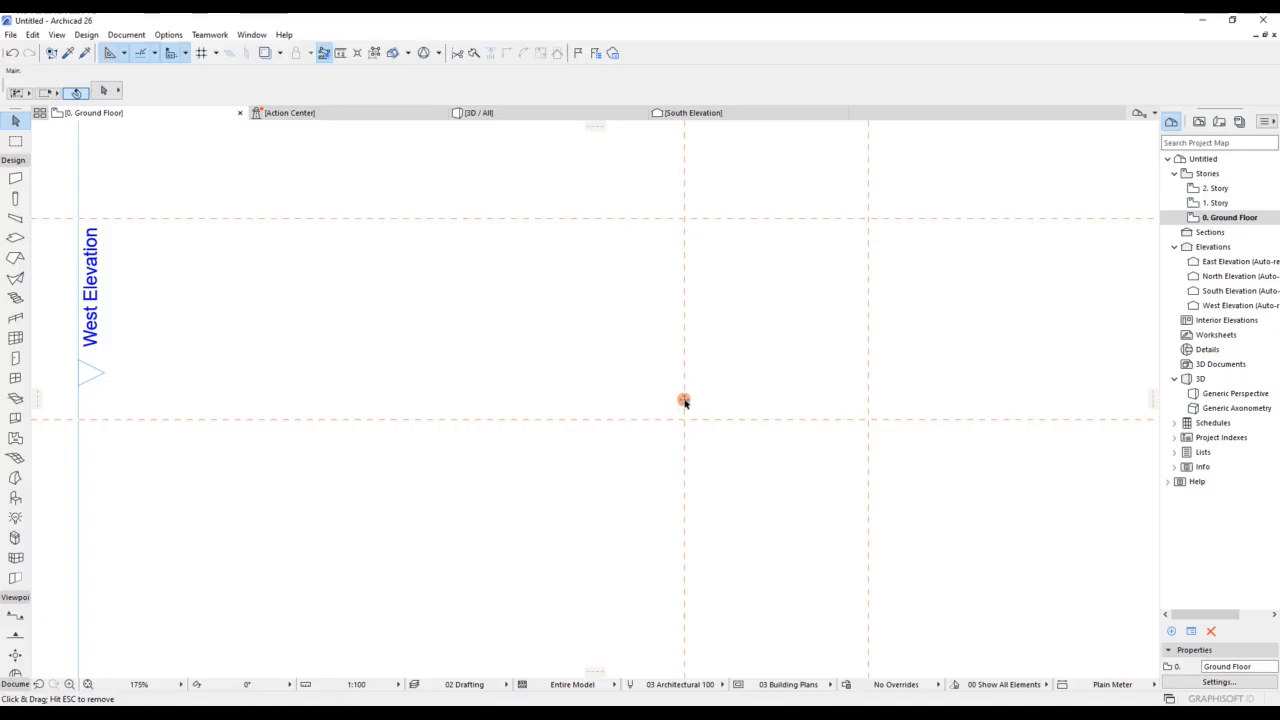
- Copy the moved vertical guide line westward at a distance of 5
drag(684, 401, 527, 396)
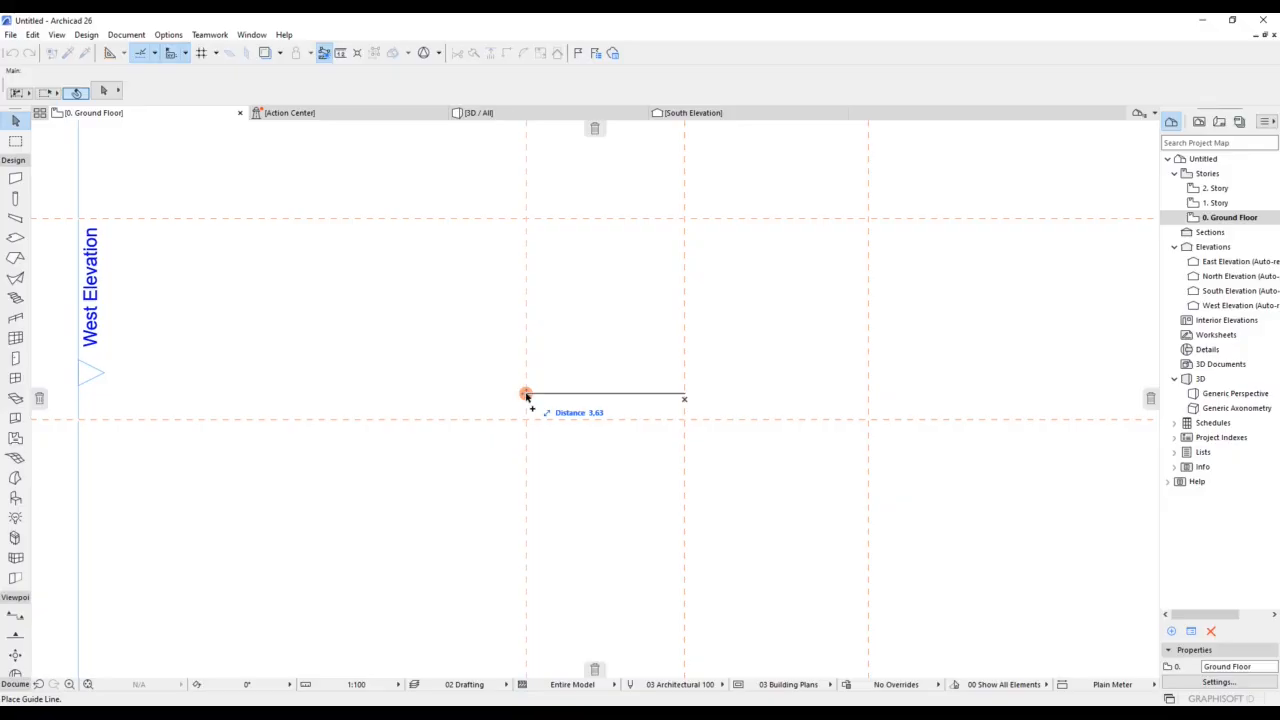
text(5)
key(Return)
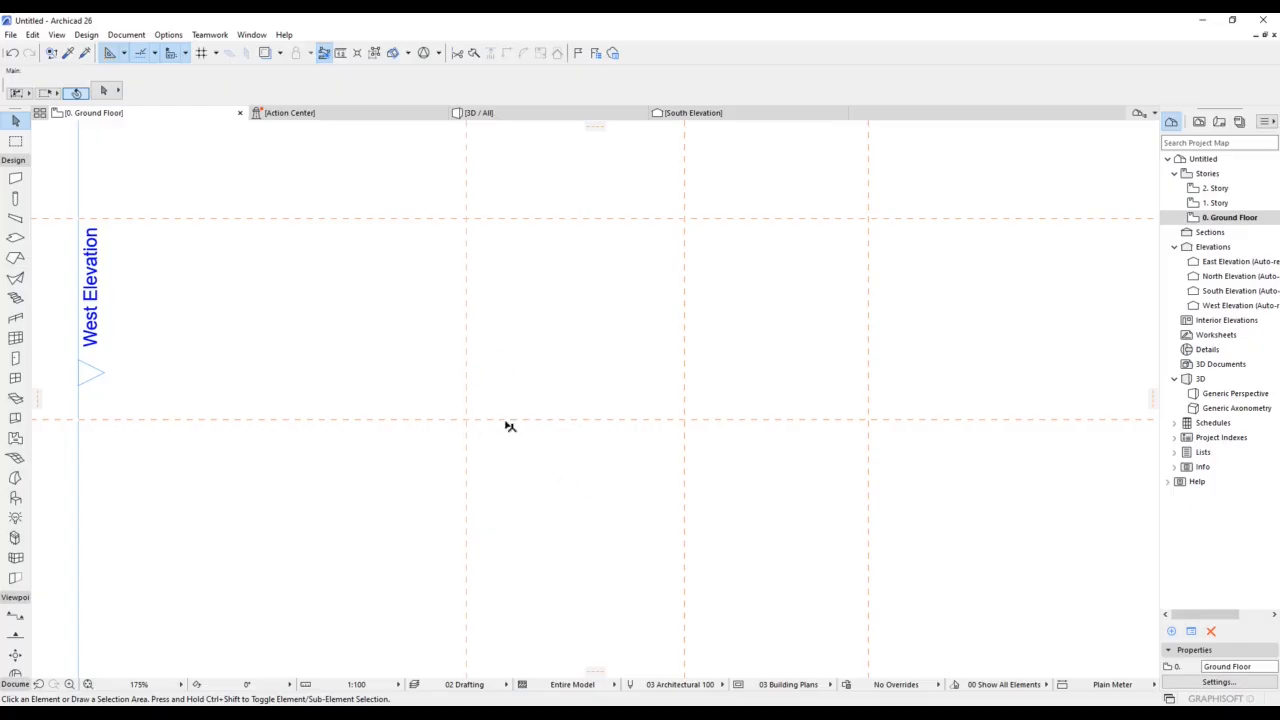
- Create a diagonal guide line segment ending where the middle vertical and upper horizontal guides cross, and remove that segment
click(124, 53)
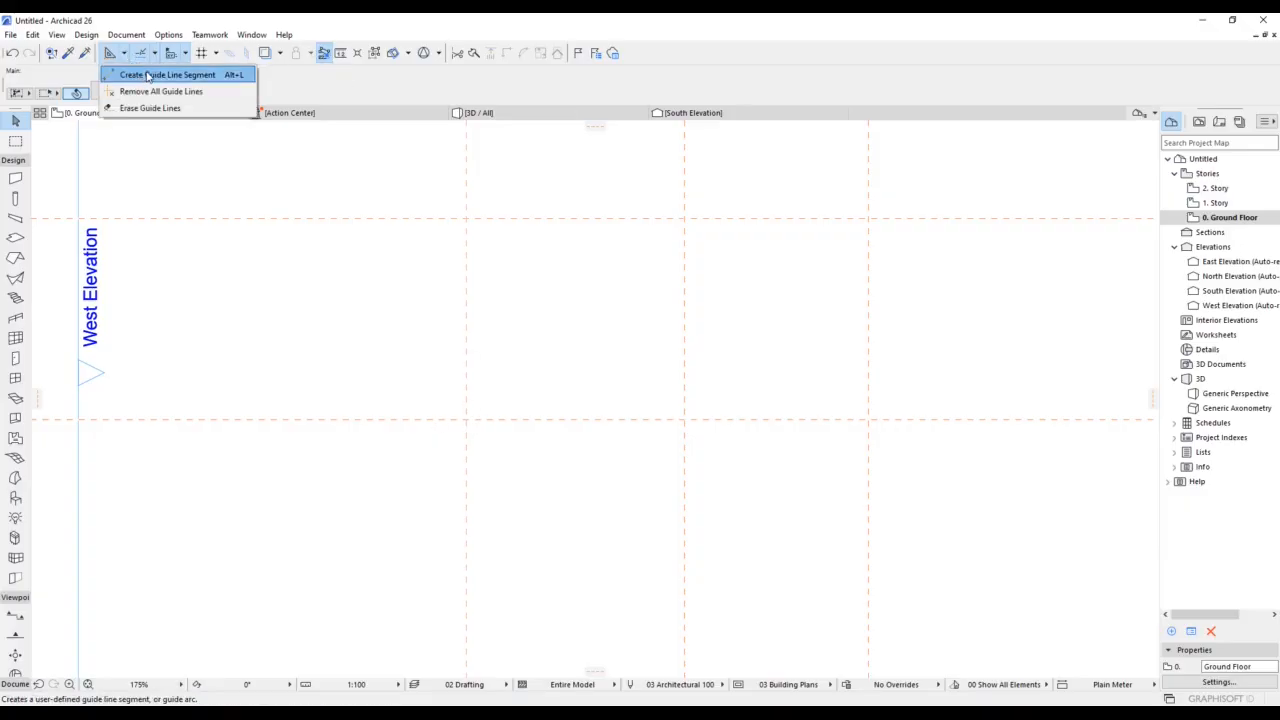
click(125, 55)
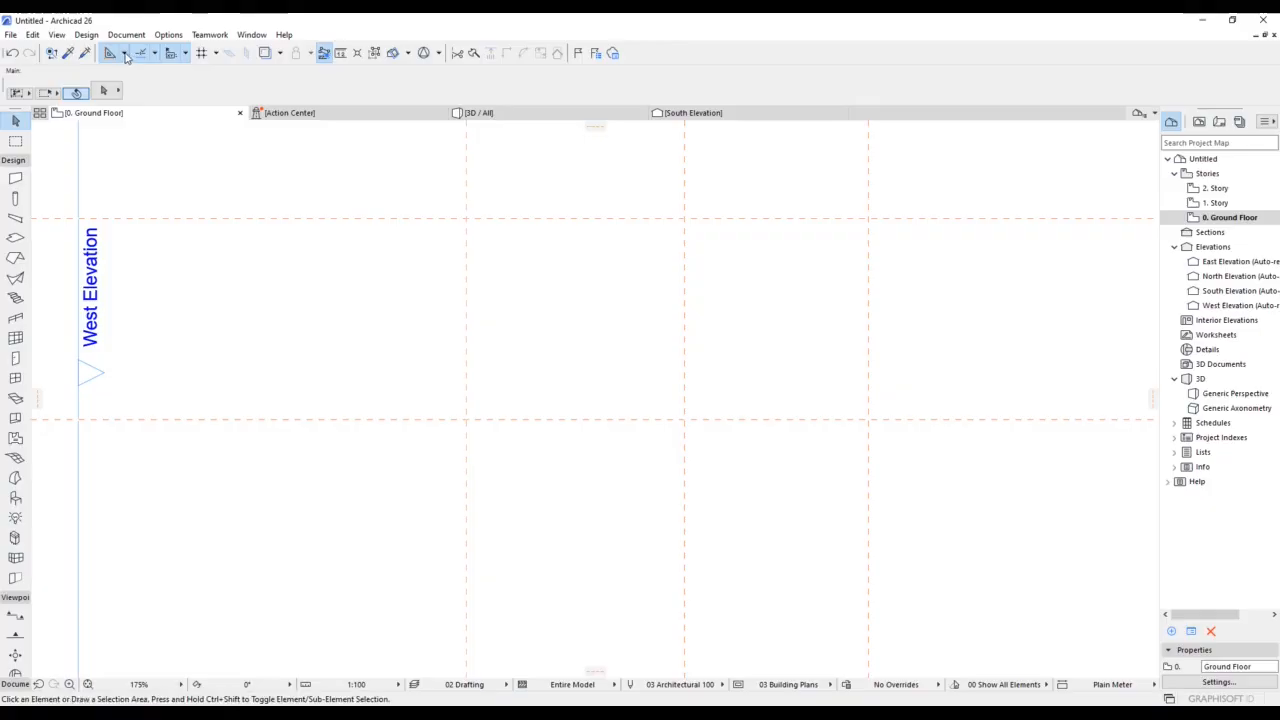
click(125, 55)
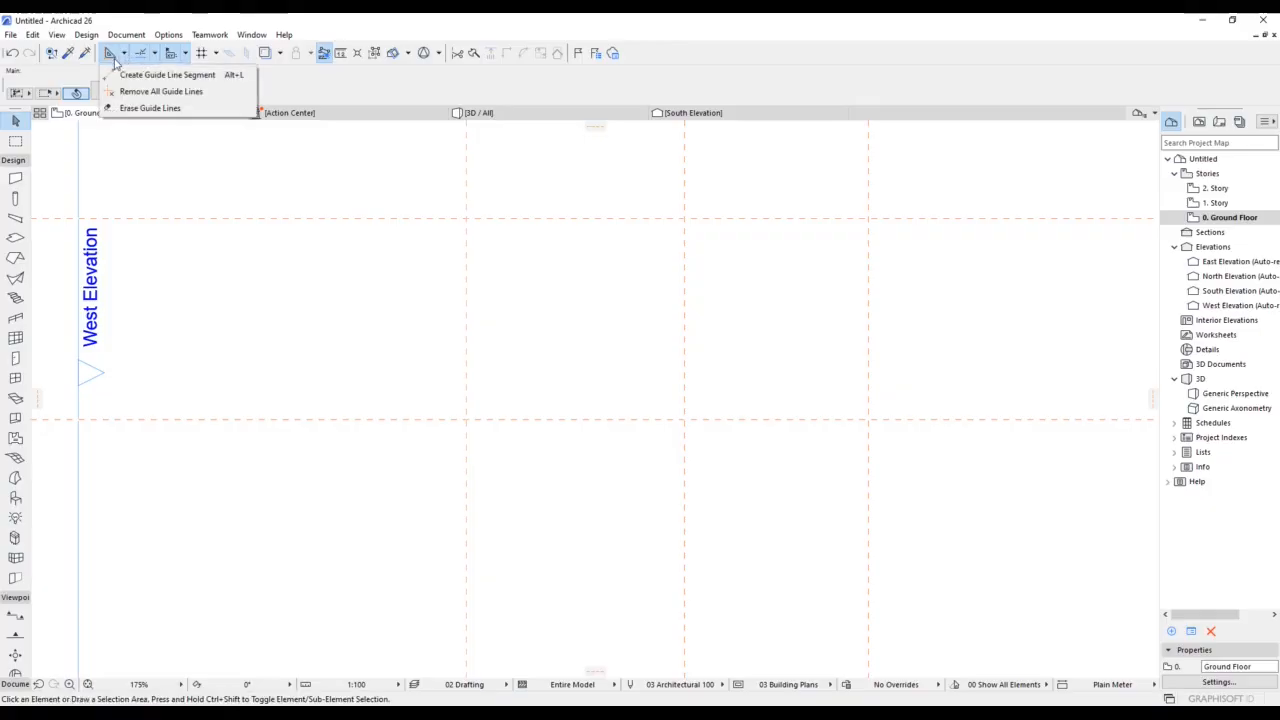
click(184, 78)
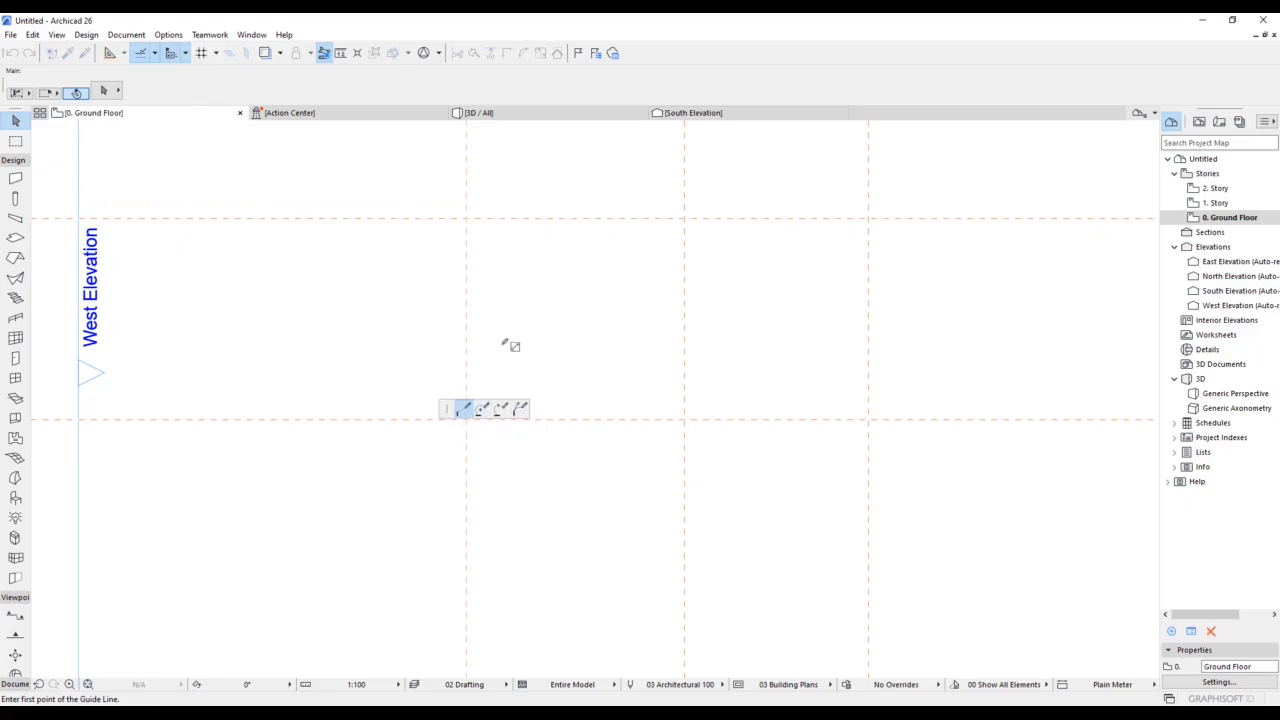
click(500, 350)
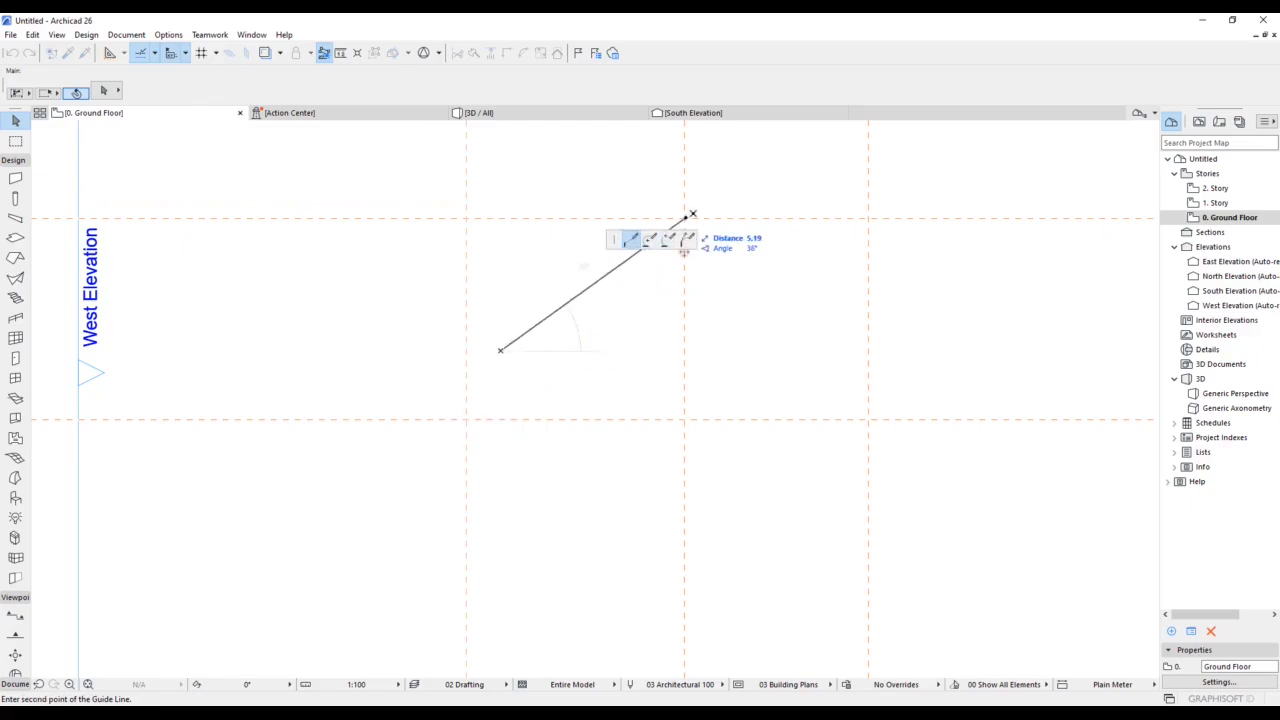
click(684, 218)
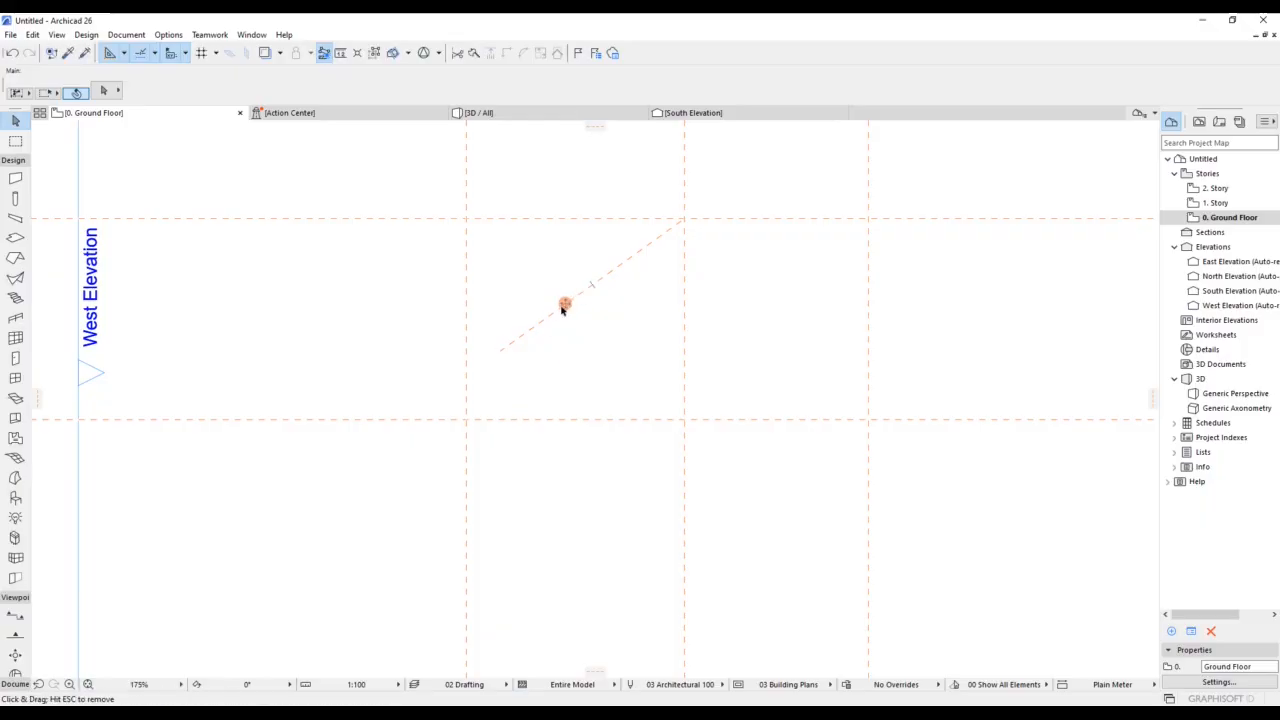
drag(562, 306, 597, 129)
key(Escape)
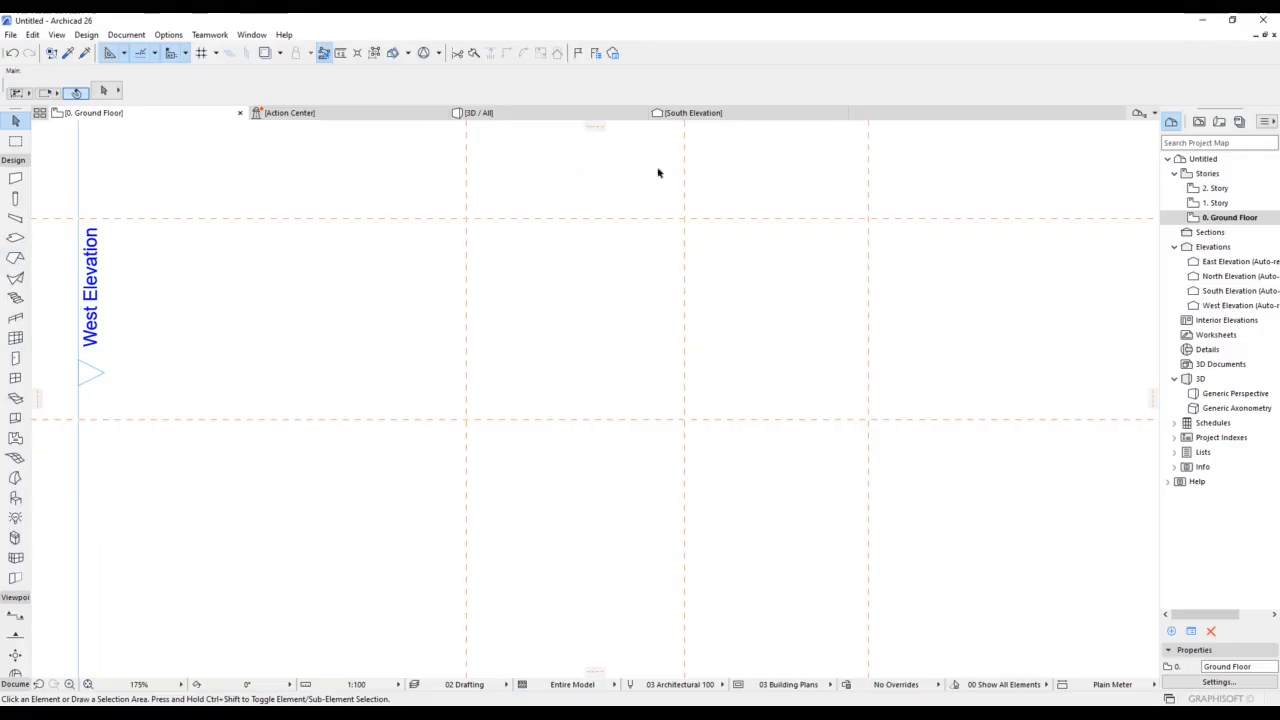
- Switch the guide line display off and on again, and remove all guide lines from the floor plan
click(111, 55)
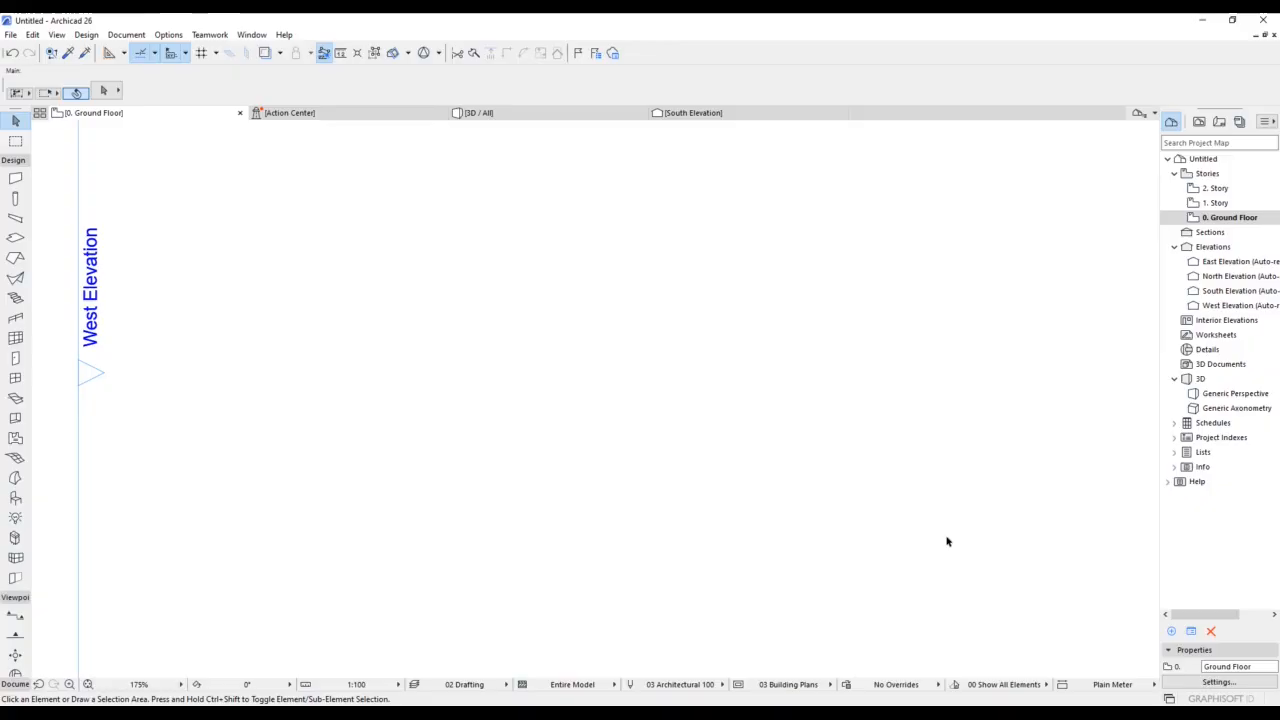
click(111, 55)
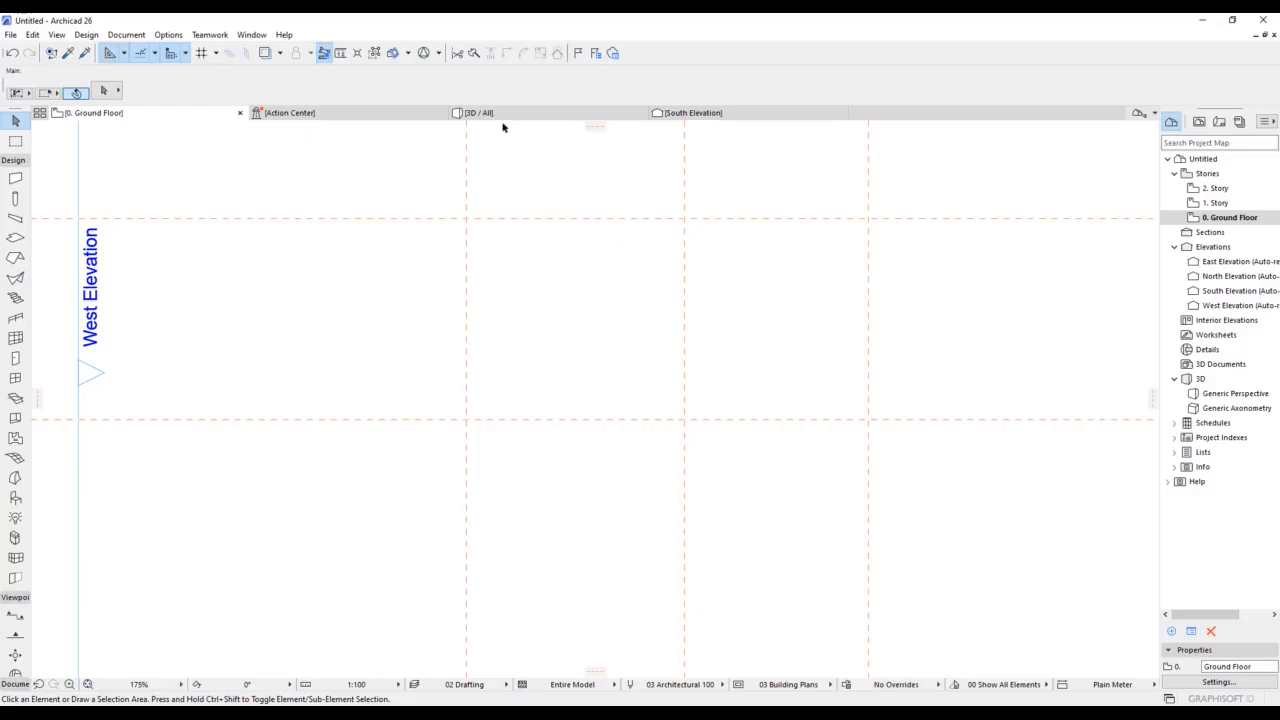
click(124, 54)
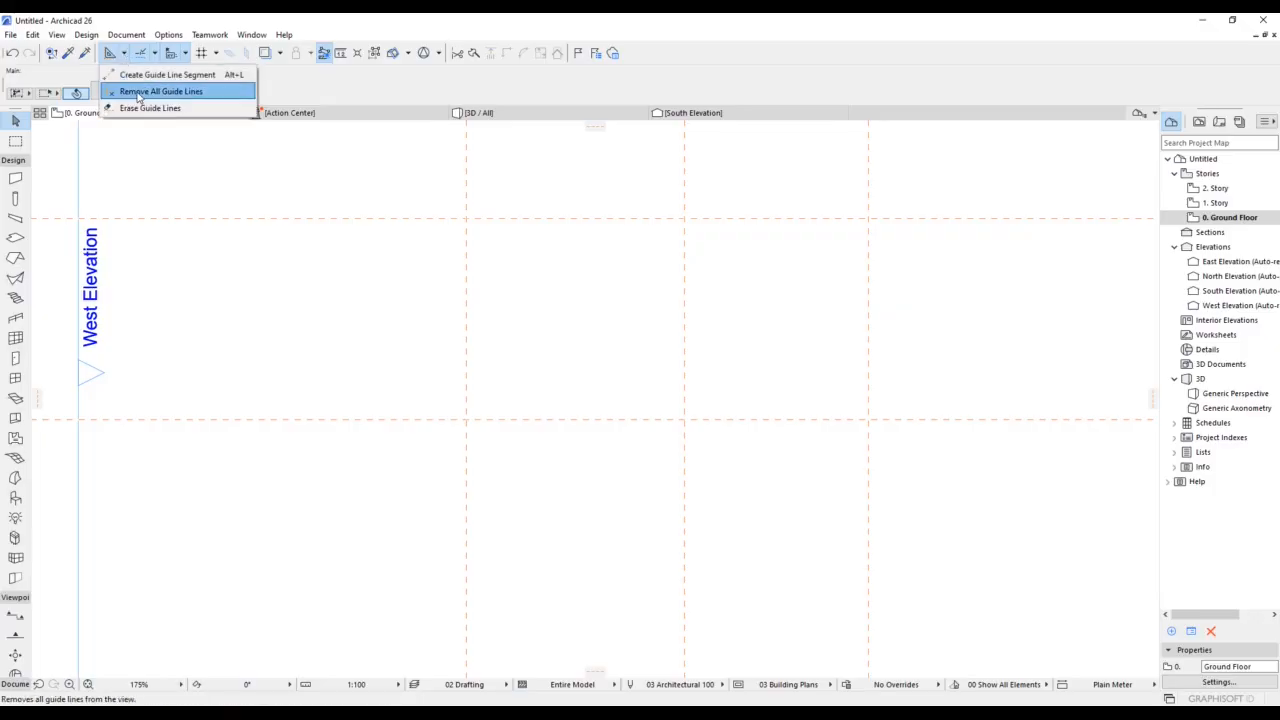
click(140, 92)
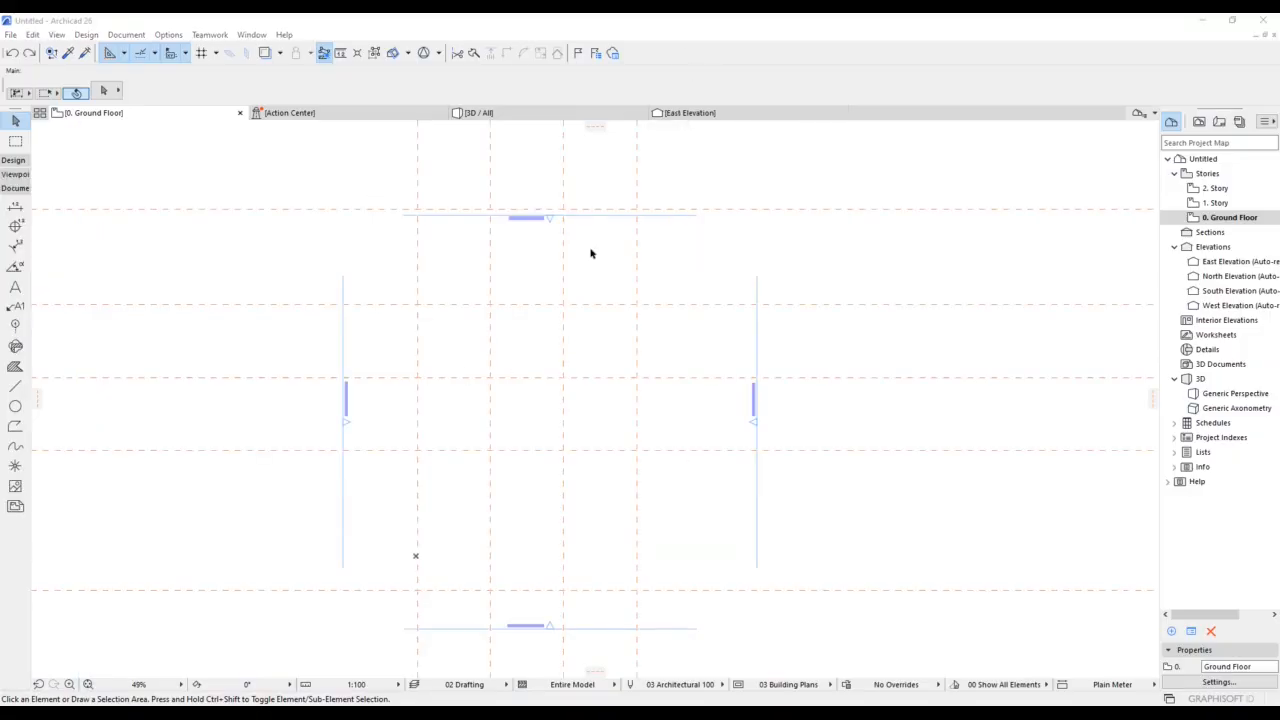
- Start the grid naming at A and place a grid line along the westernmost vertical guide, from the northernmost to the southernmost horizontal guide
scroll(437, 397, up, 3)
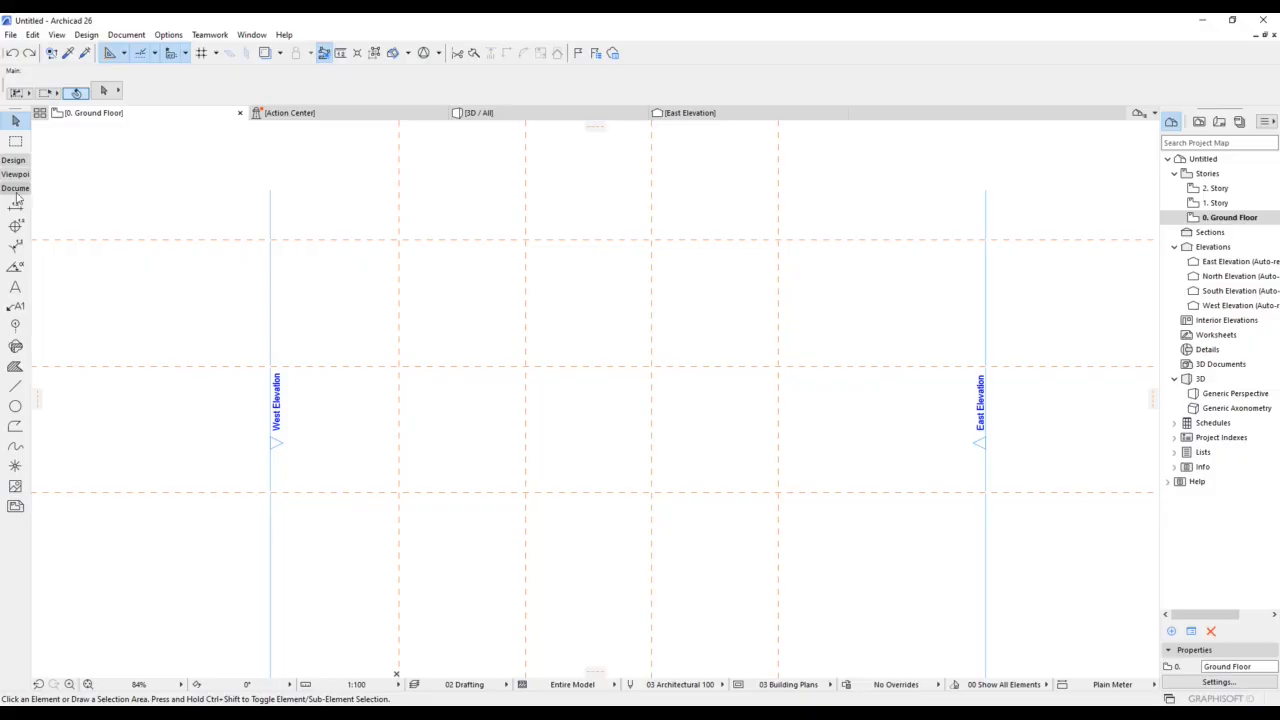
click(15, 327)
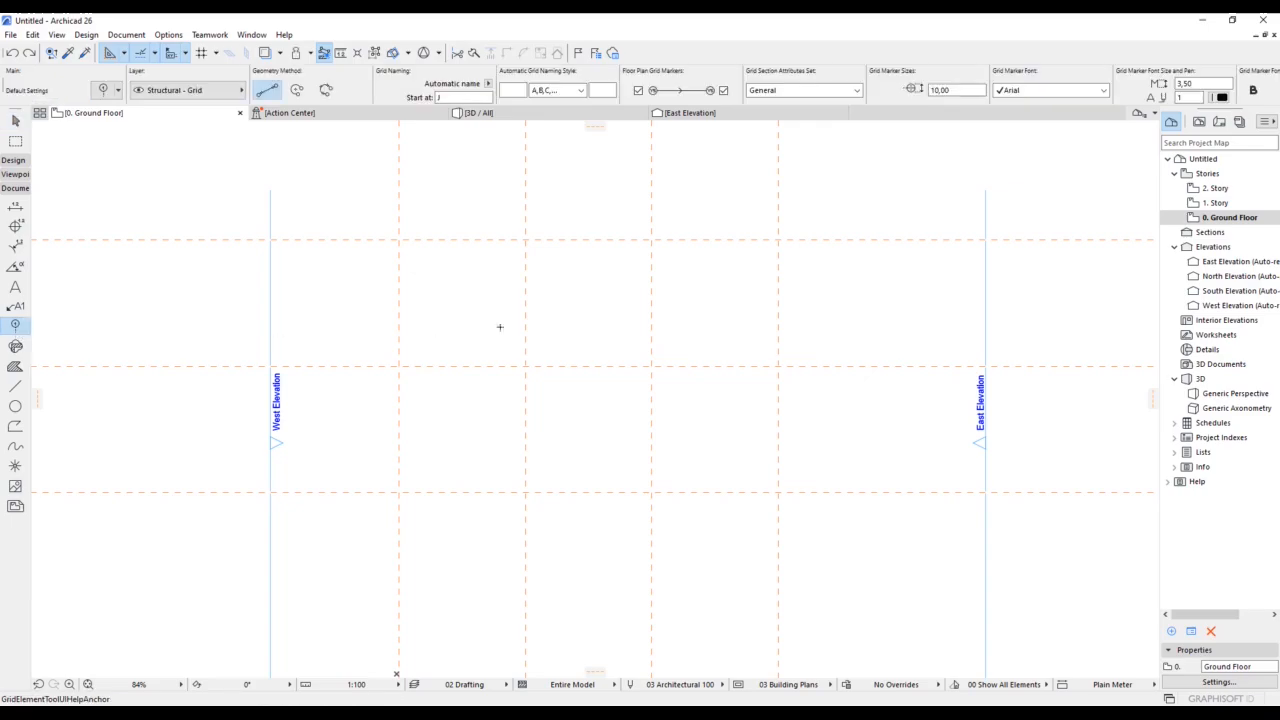
scroll(500, 260, down, 2)
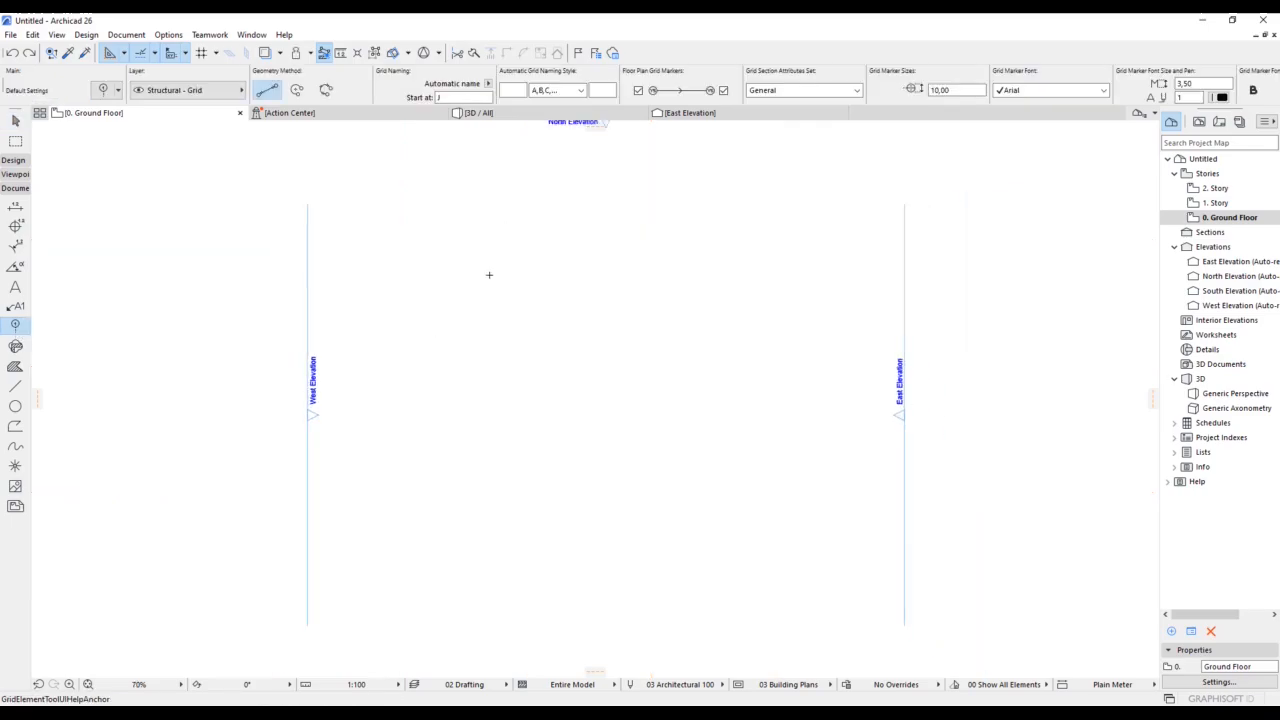
click(437, 98)
text(A)
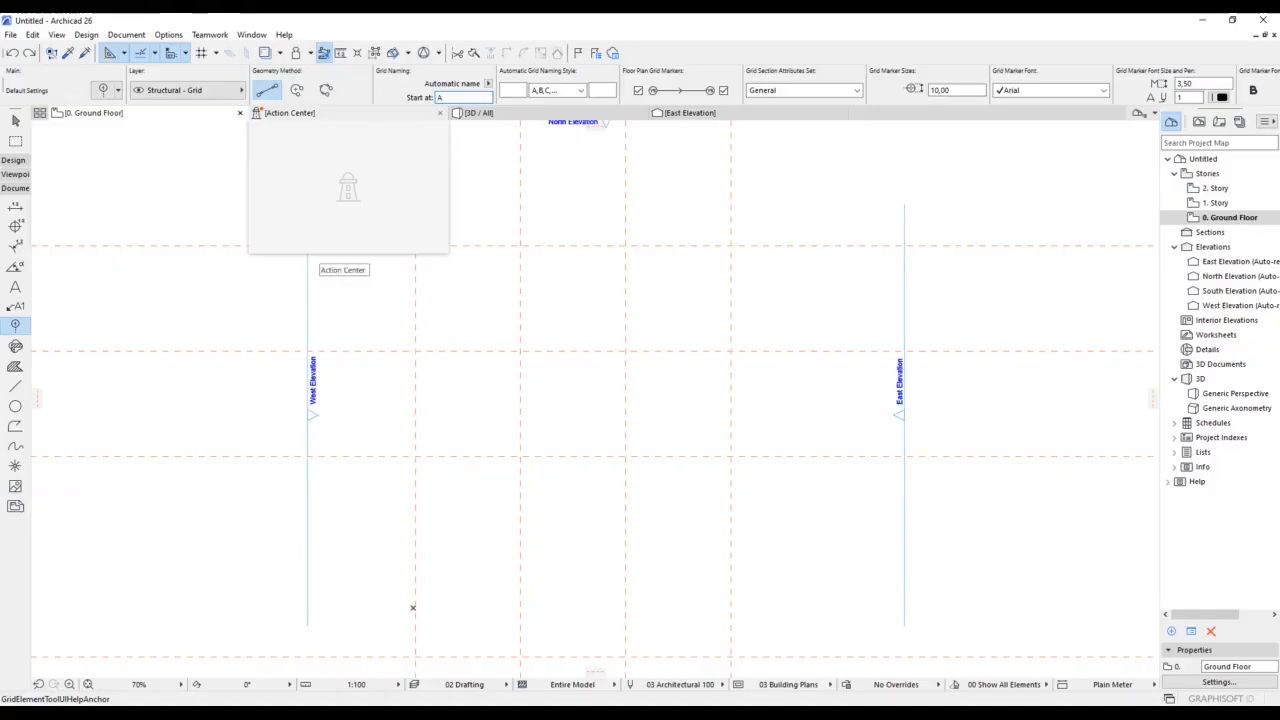
middle_drag(513, 351, 518, 407)
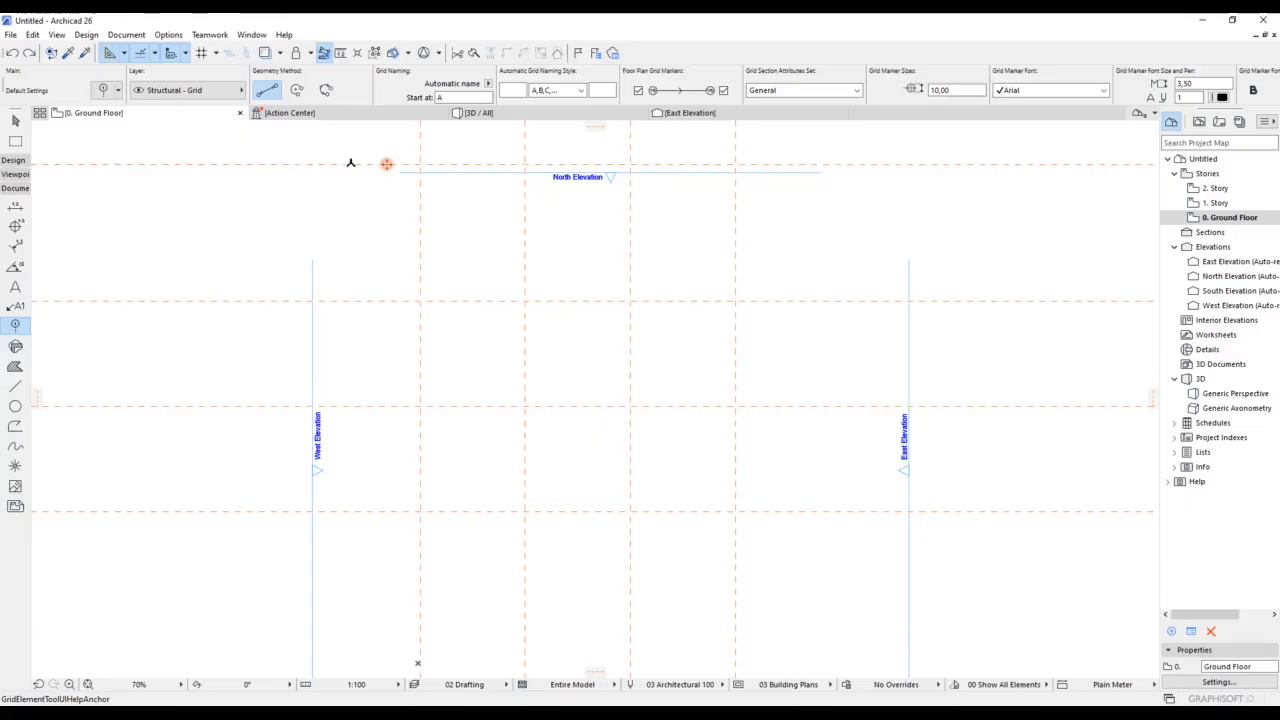
scroll(826, 158, down, 1)
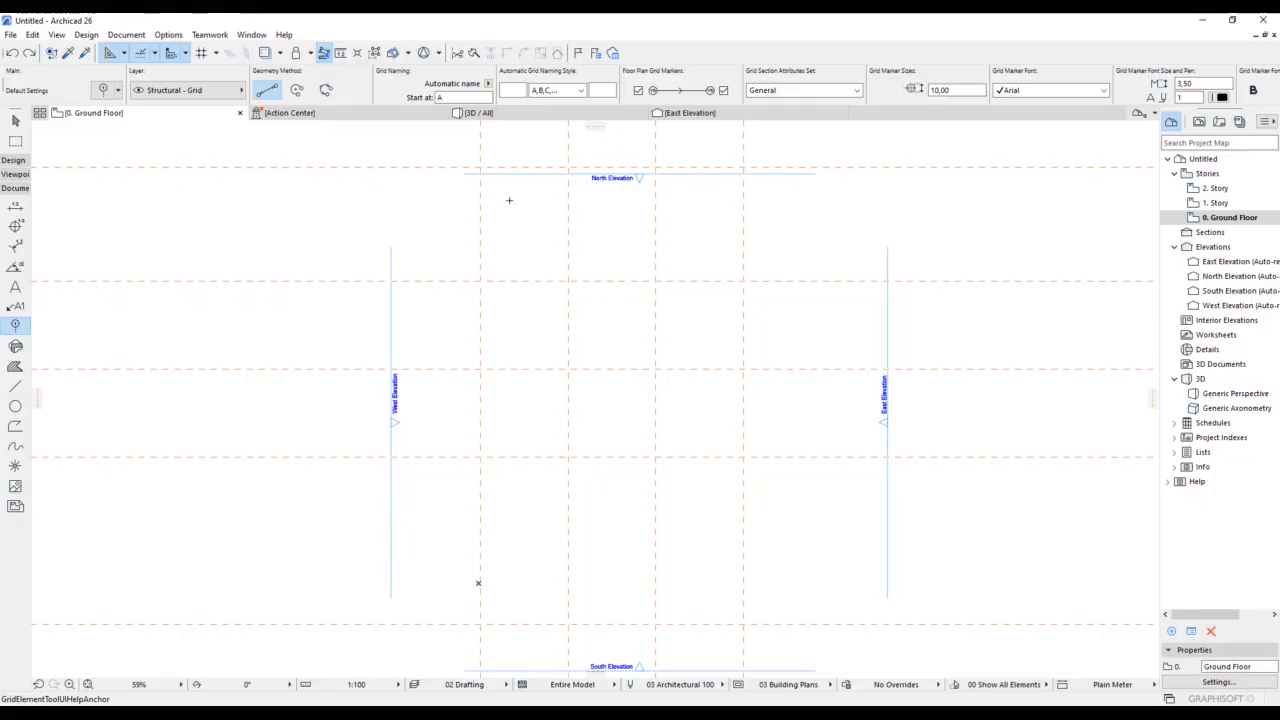
scroll(478, 168, up, 4)
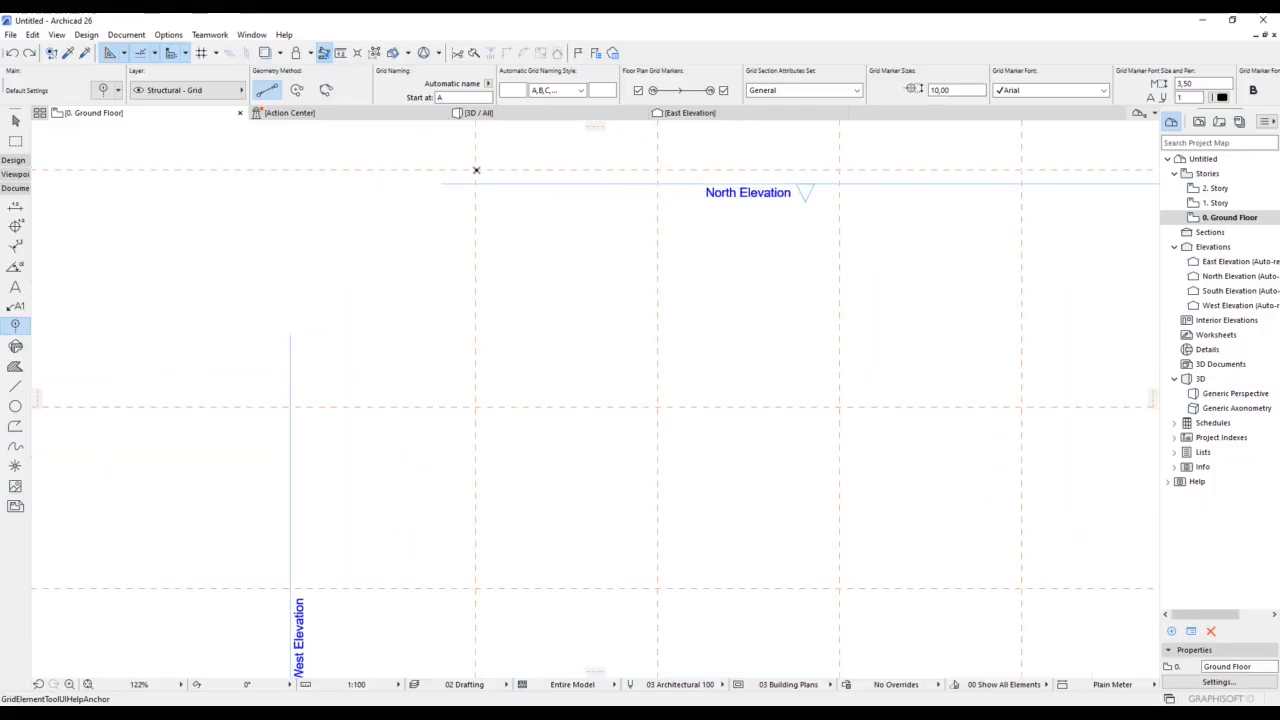
click(476, 169)
scroll(511, 608, down, 5)
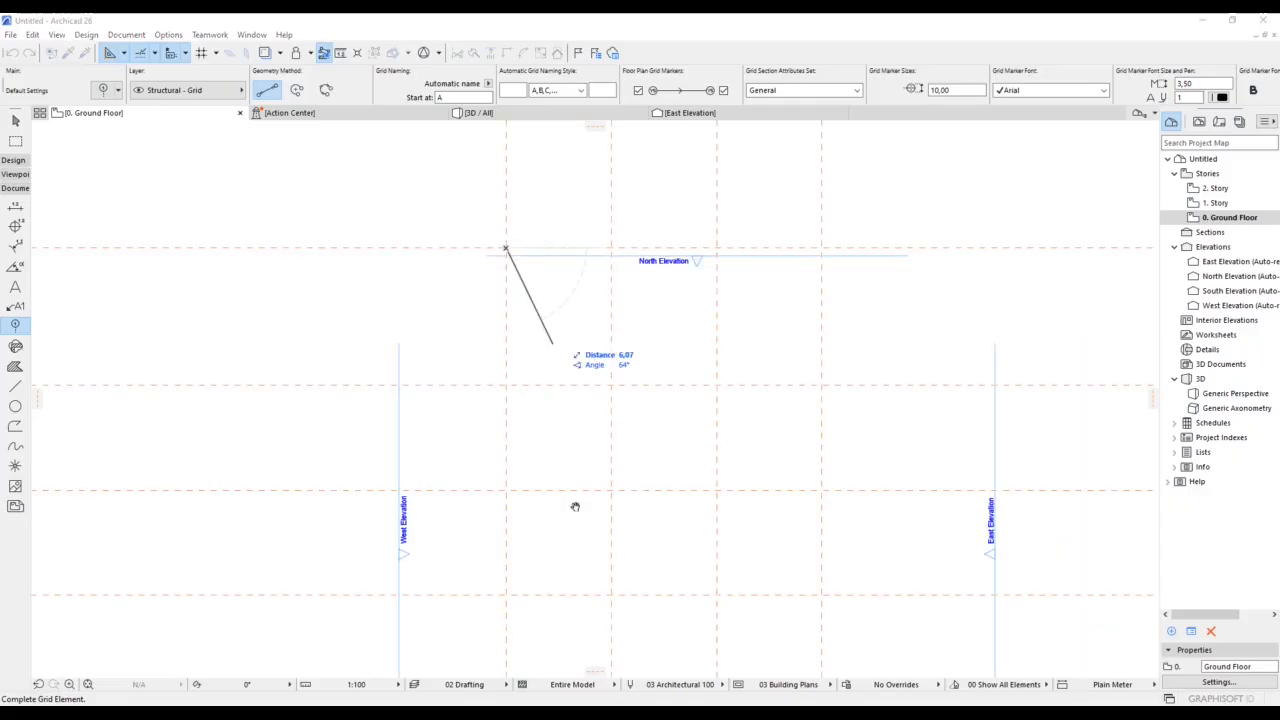
scroll(514, 512, up, 6)
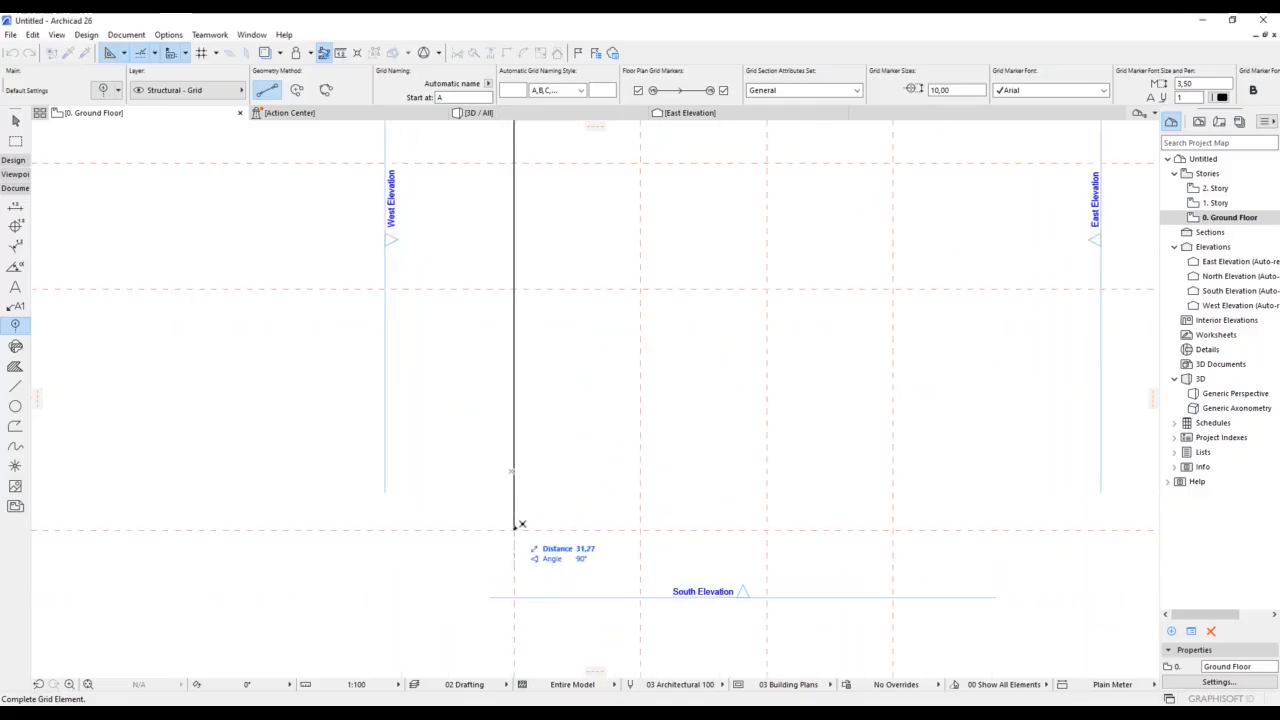
click(516, 526)
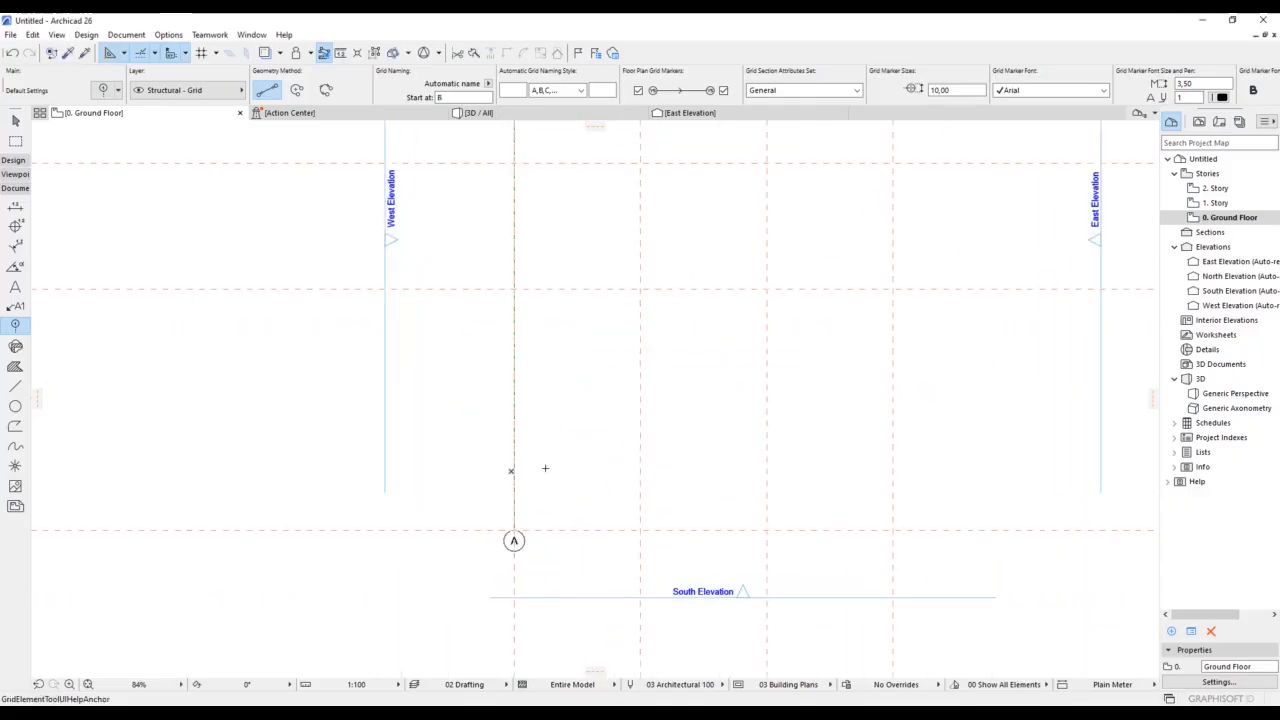
- Place a second grid line along the second vertical guide from the west, spanning the northernmost to the southernmost horizontal guide
middle_drag(608, 426, 551, 481)
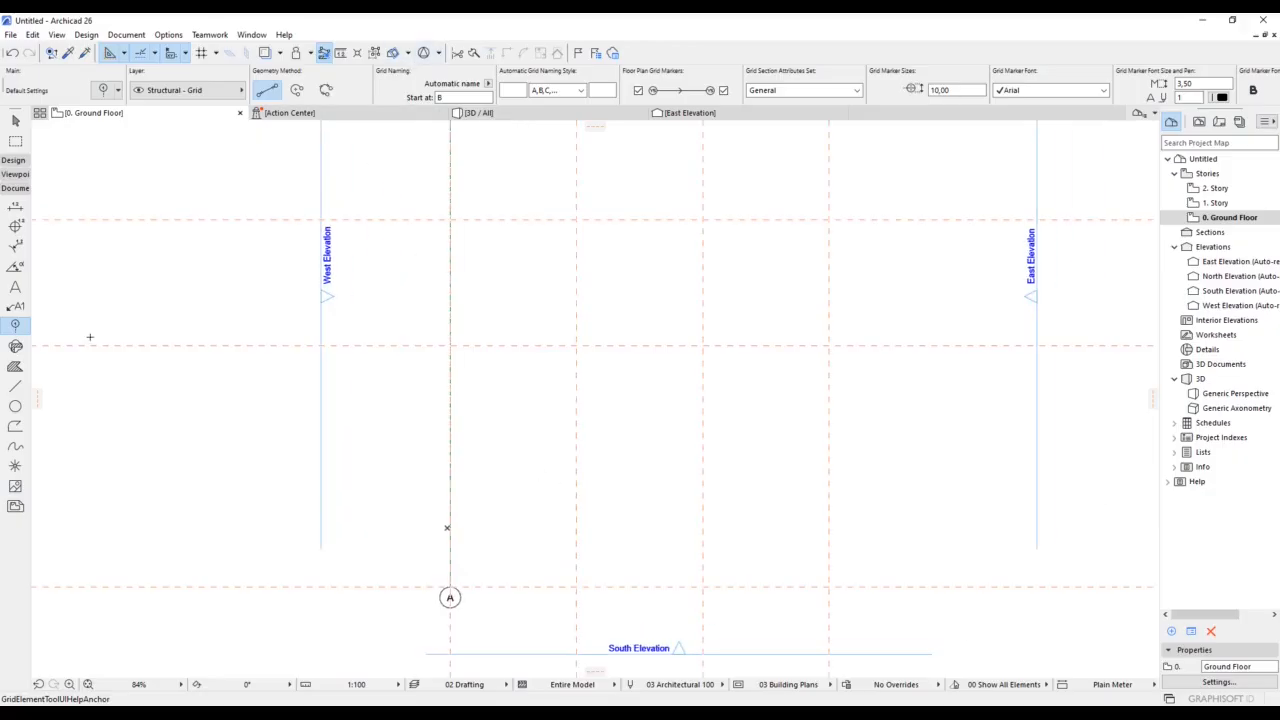
scroll(652, 340, down, 2)
middle_drag(700, 198, 624, 372)
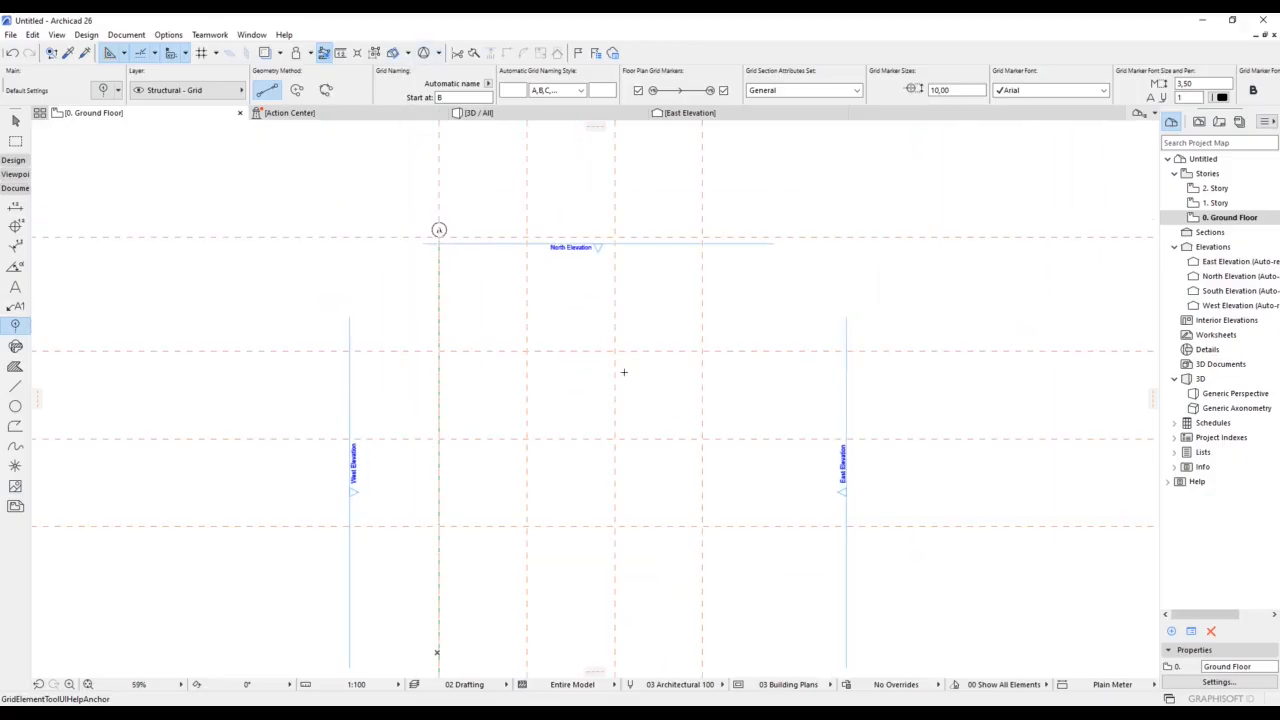
click(493, 237)
middle_drag(558, 540, 544, 330)
scroll(513, 498, up, 2)
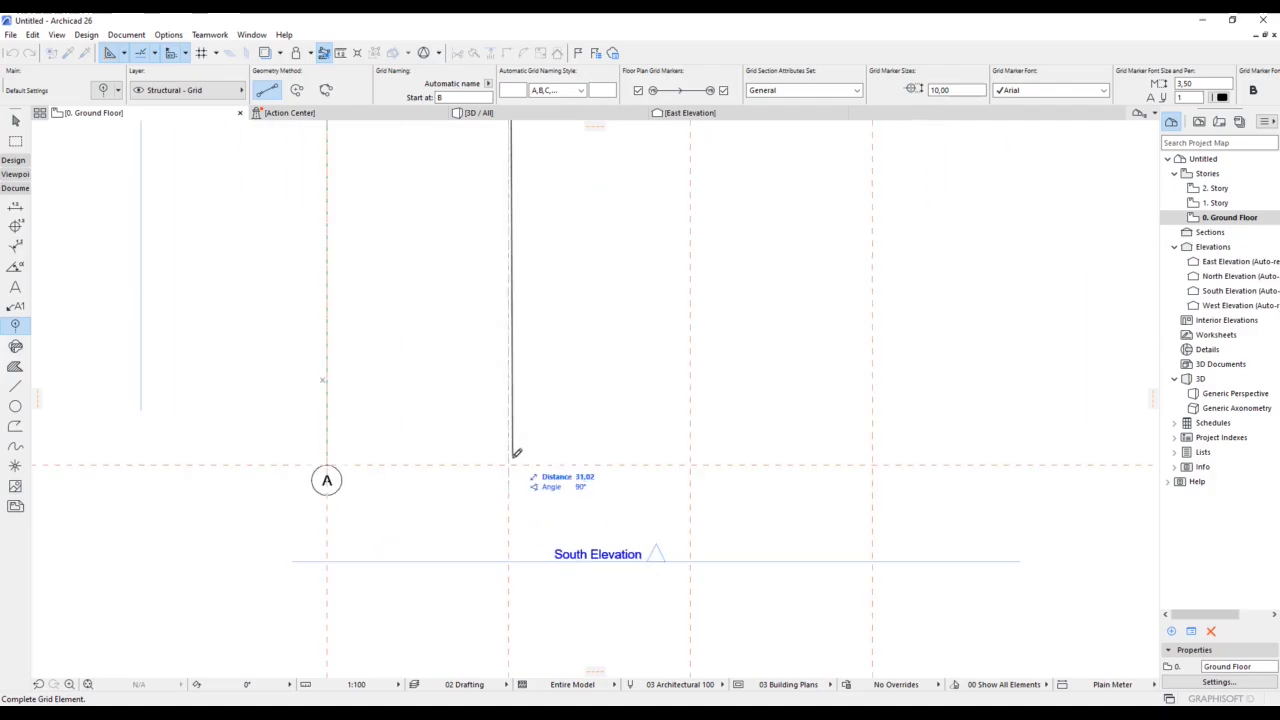
click(509, 464)
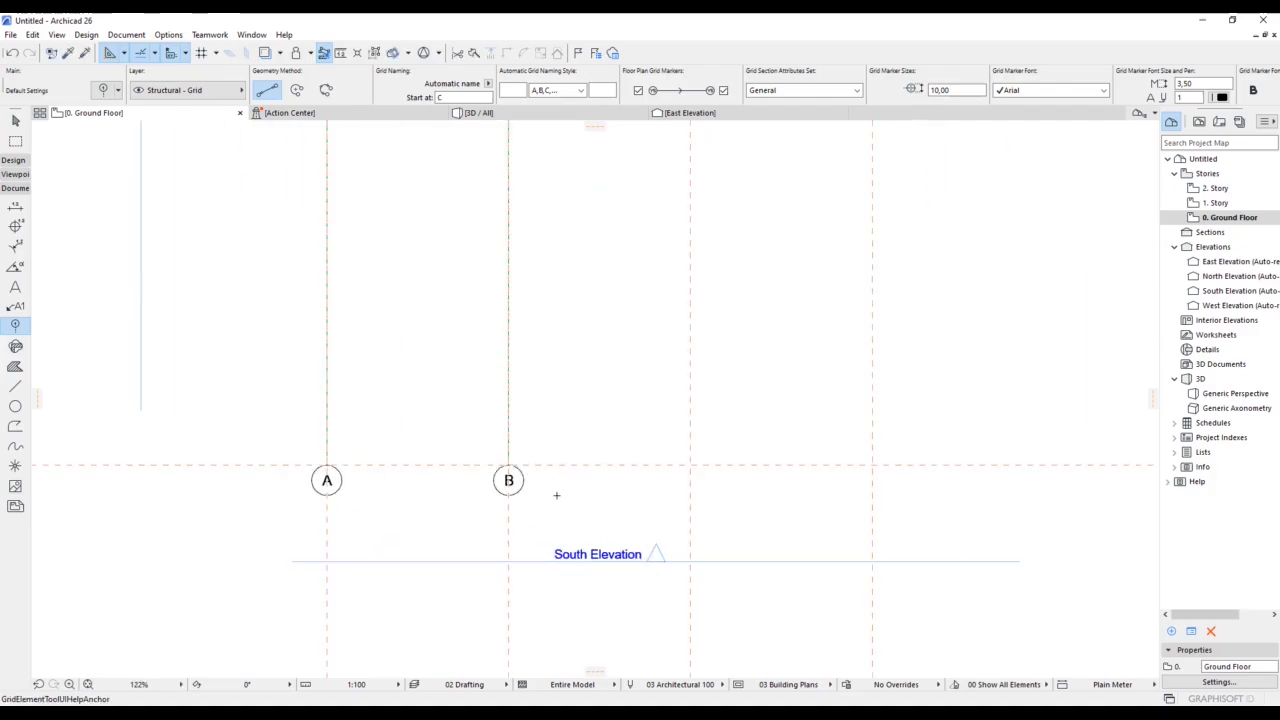
- Place a grid line along the third vertical guide from the west, from the northernmost to the southernmost horizontal guide
scroll(557, 494, down, 2)
mouse_move(570, 337)
middle_down()
mouse_move(491, 546)
mouse_move(431, 632)
middle_up()
scroll(477, 318, up, 2)
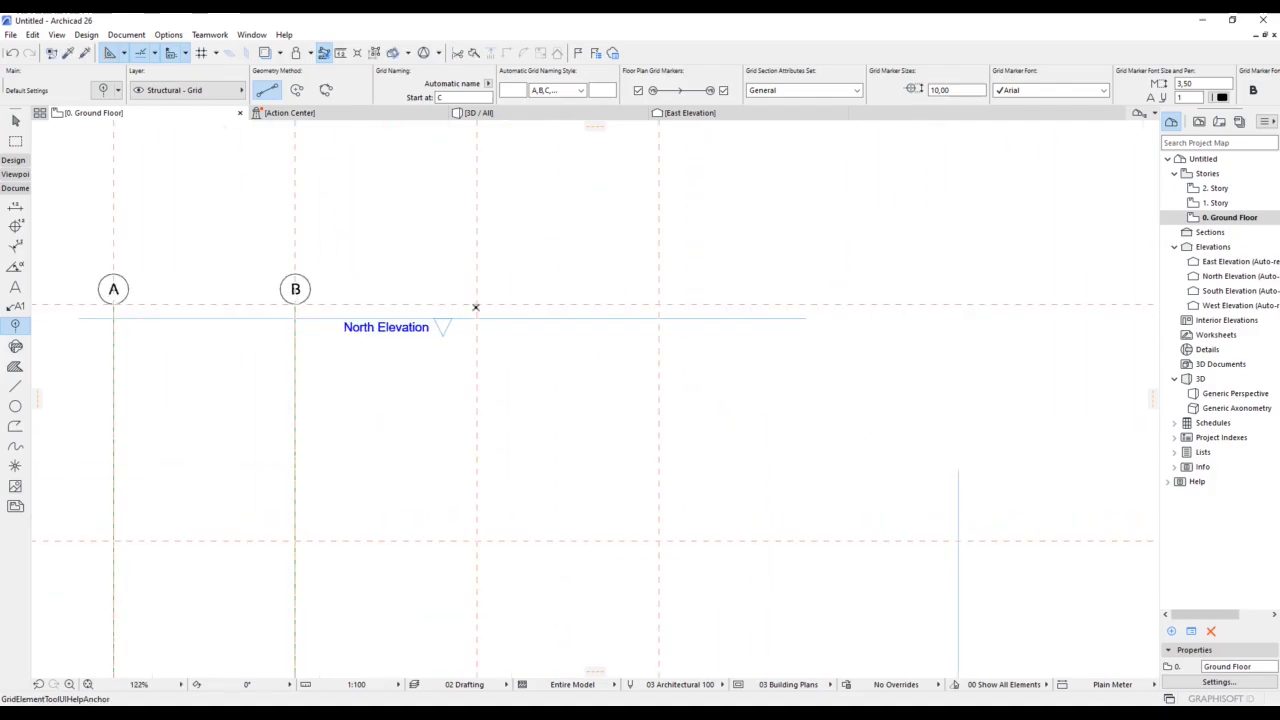
click(476, 305)
scroll(540, 480, down, 2)
middle_drag(583, 560, 572, 183)
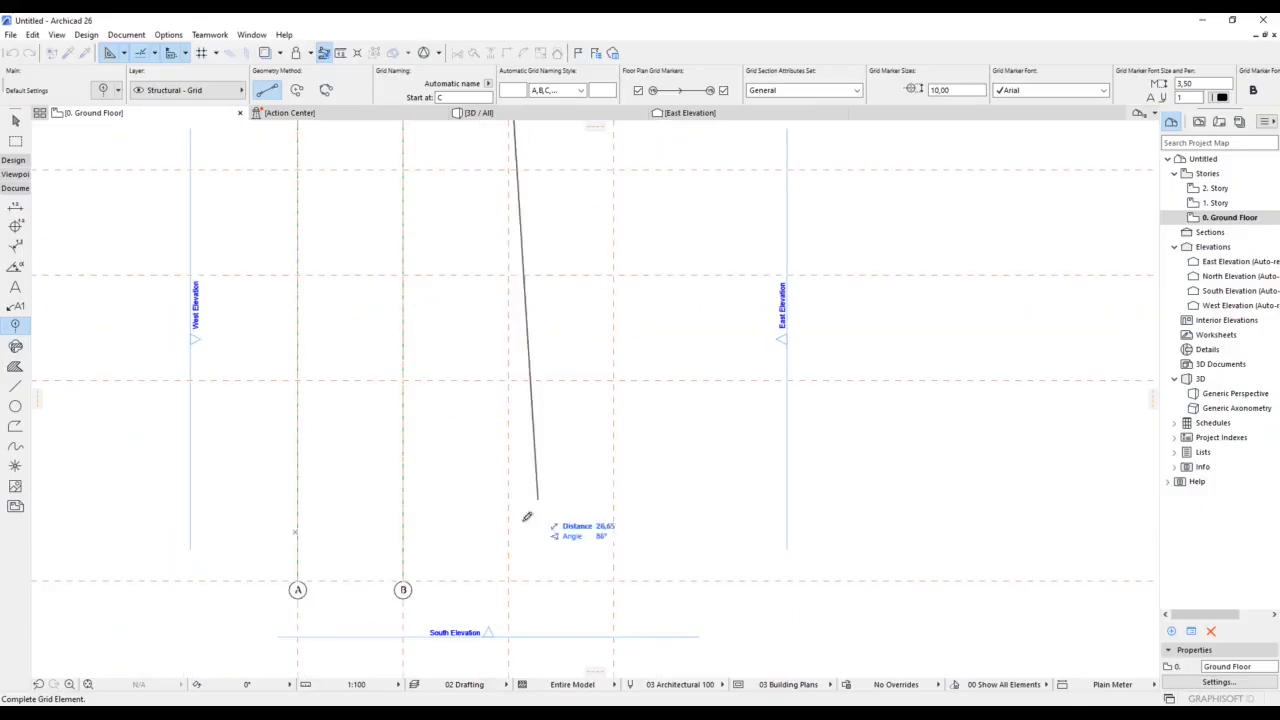
click(512, 582)
- Place a grid line along the easternmost vertical guide, spanning the northernmost to the southernmost horizontal guide
scroll(614, 476, down, 2)
middle_drag(614, 476, 549, 640)
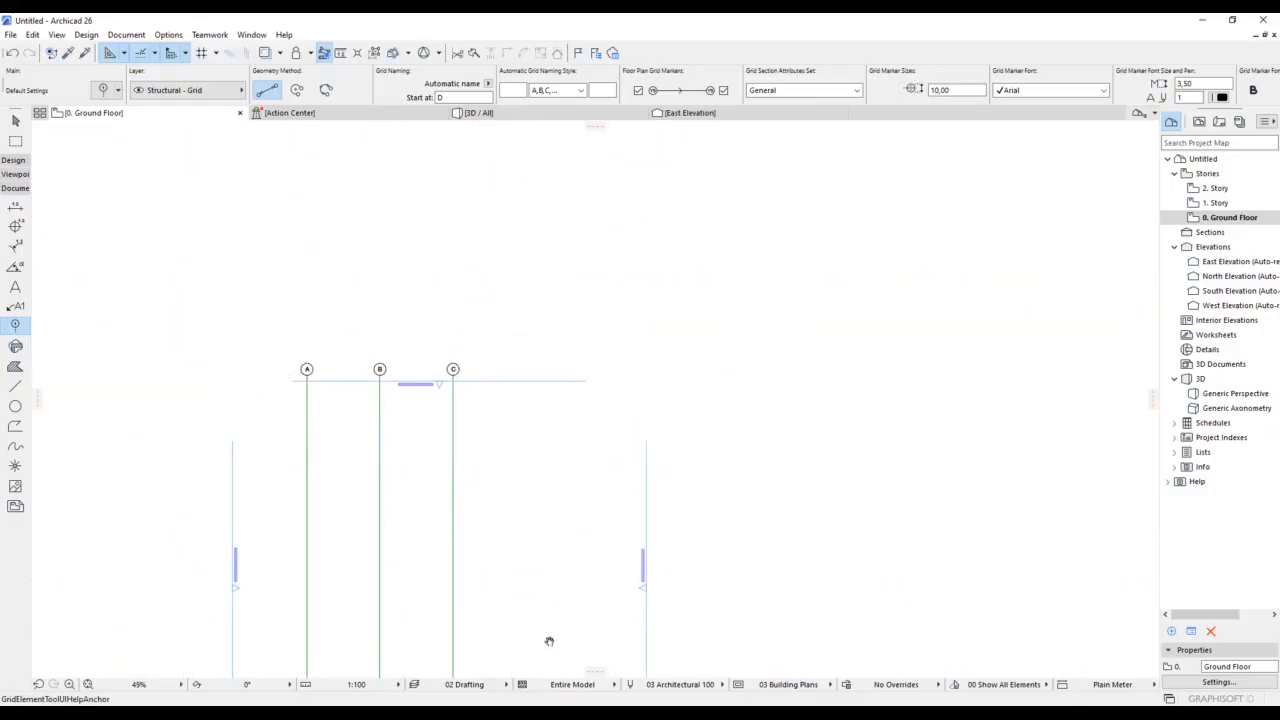
scroll(551, 374, up, 1)
scroll(513, 375, up, 1)
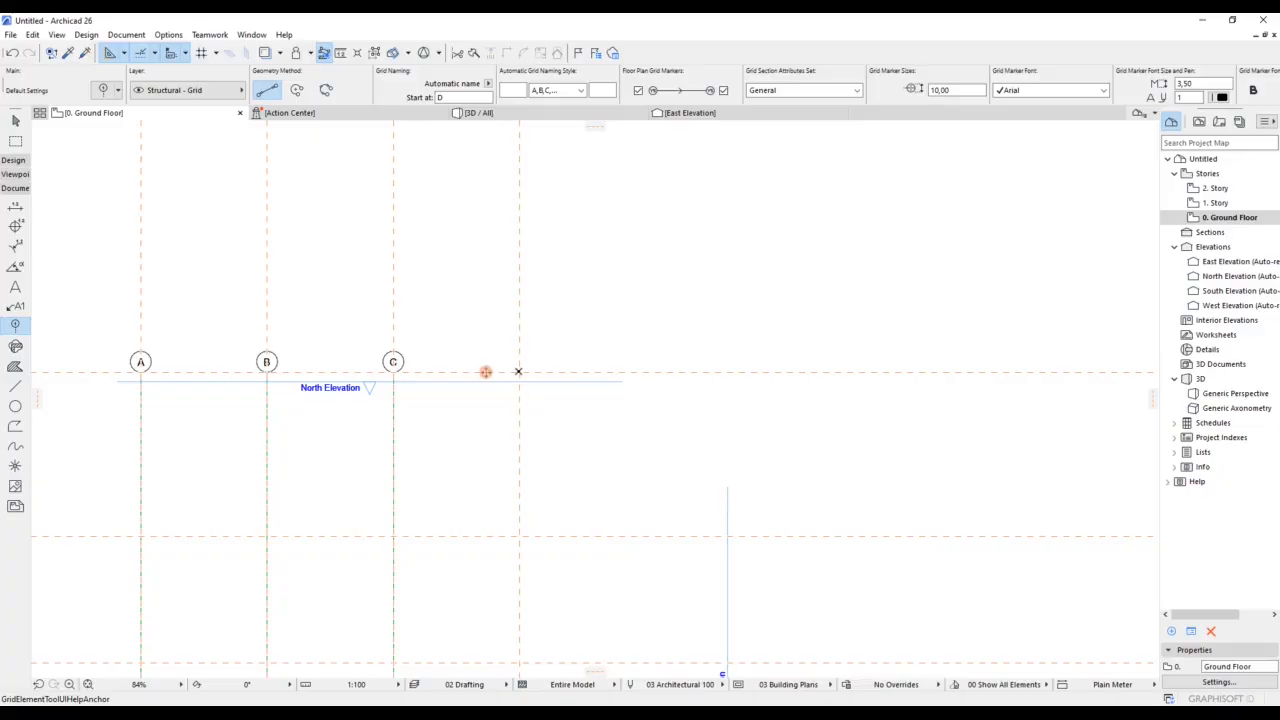
click(518, 372)
scroll(558, 256, down, 1)
scroll(560, 254, down, 1)
middle_drag(570, 480, 560, 234)
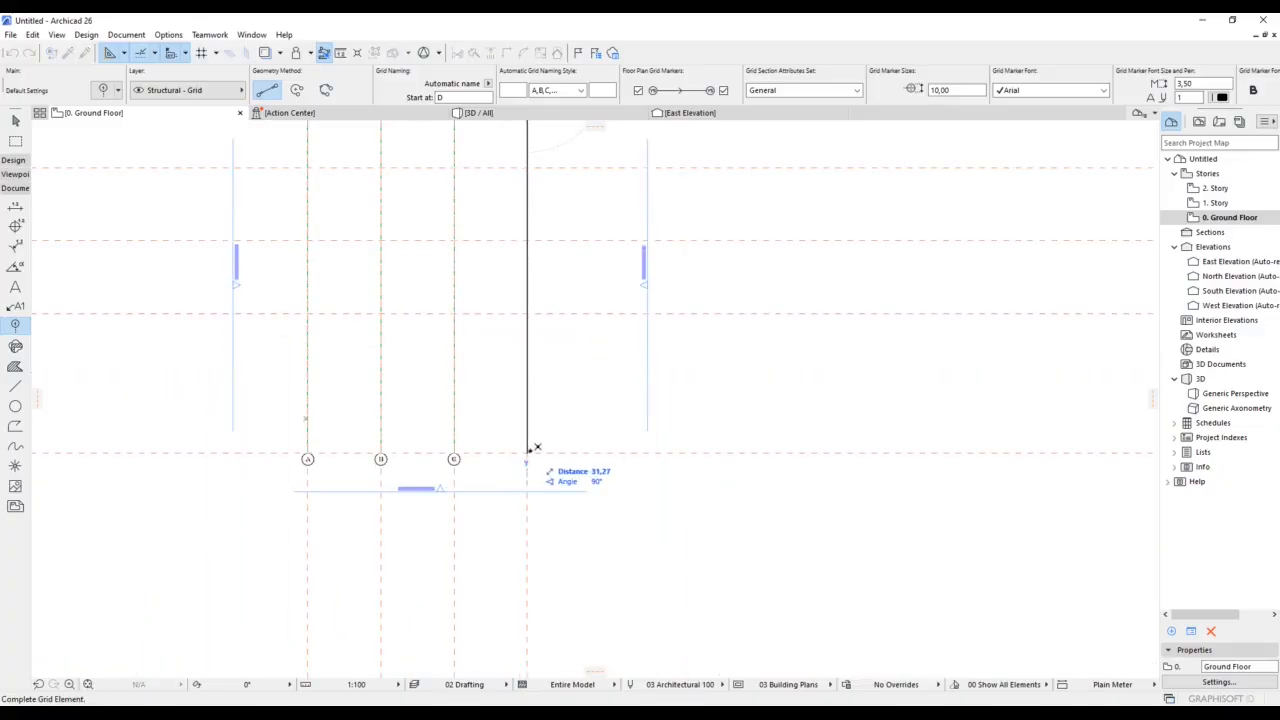
click(527, 452)
- Place a grid line along the second horizontal guide from the north, from the West Elevation line to the East Elevation line
scroll(543, 323, down, 1)
middle_drag(543, 323, 551, 350)
scroll(551, 446, up, 6)
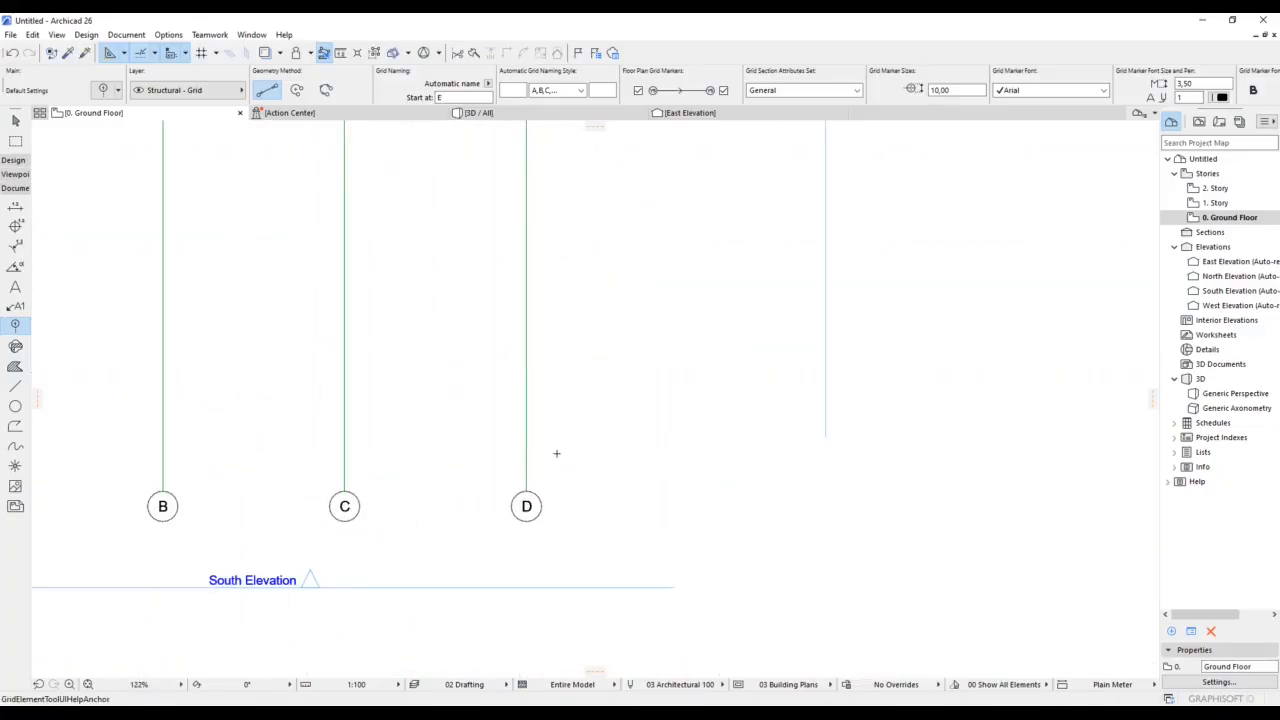
scroll(557, 454, down, 6)
middle_drag(339, 388, 469, 503)
scroll(469, 503, up, 1)
scroll(437, 291, up, 2)
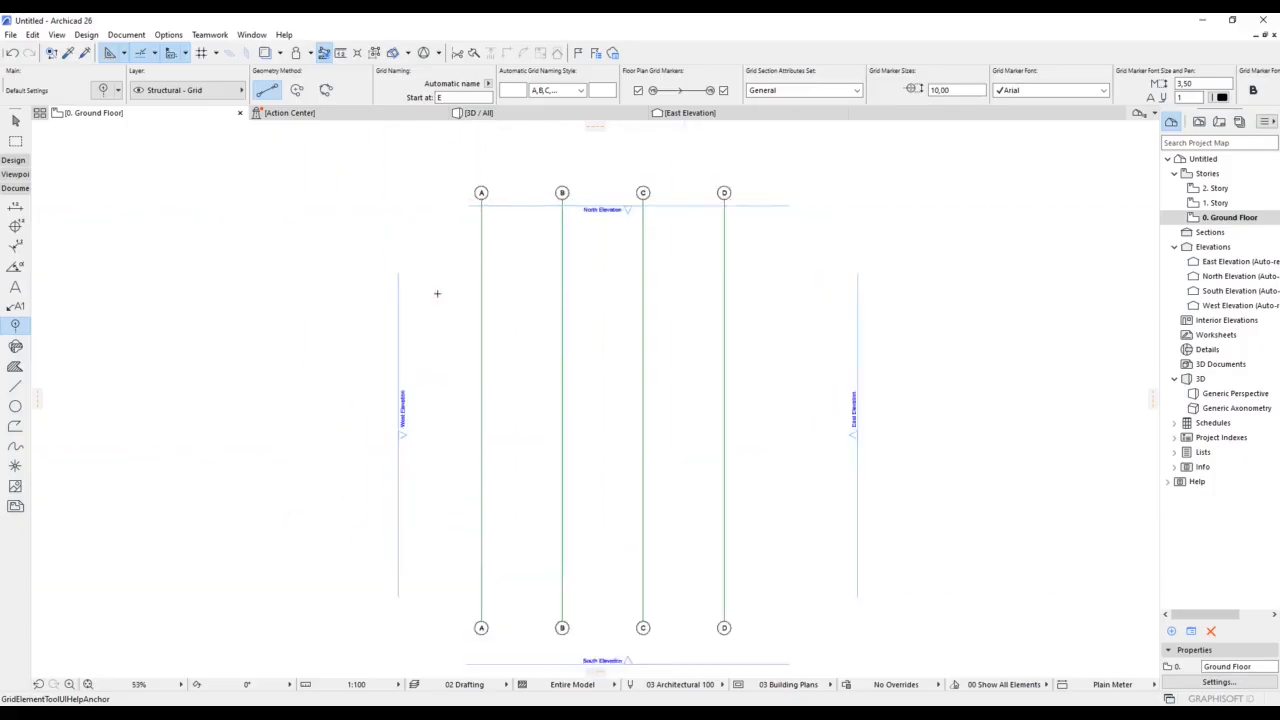
click(387, 308)
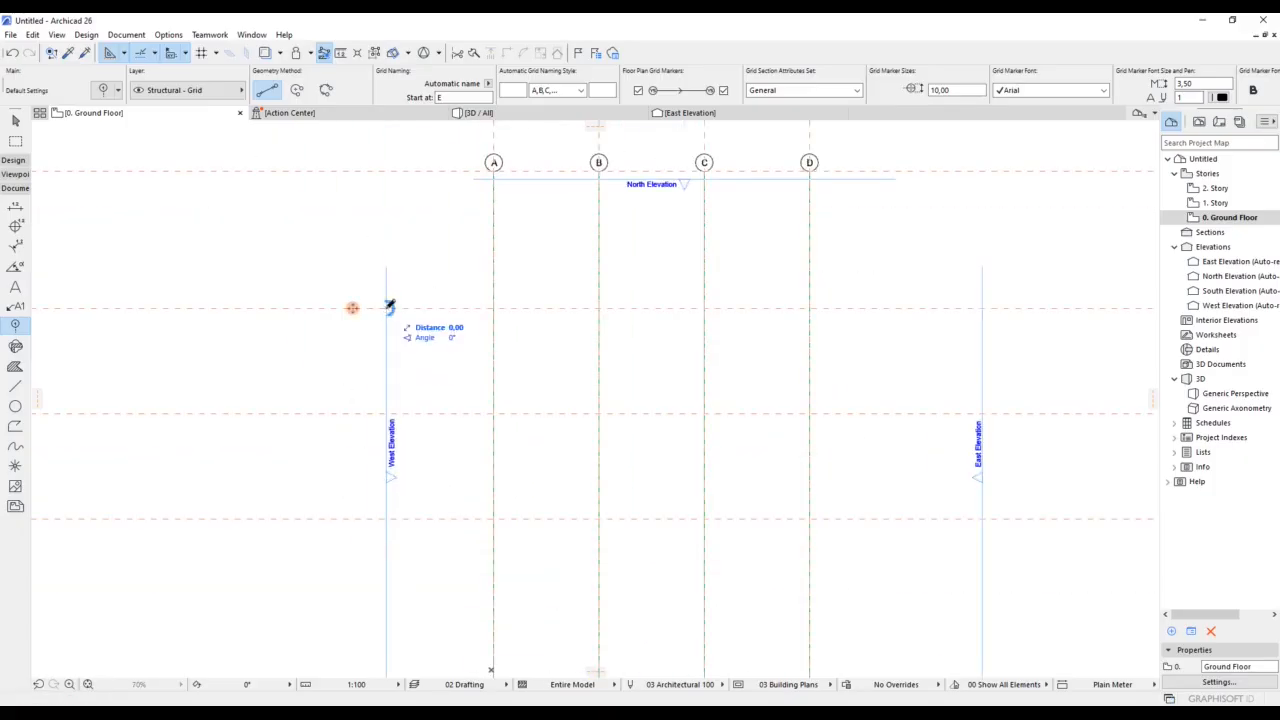
scroll(392, 312, down, 3)
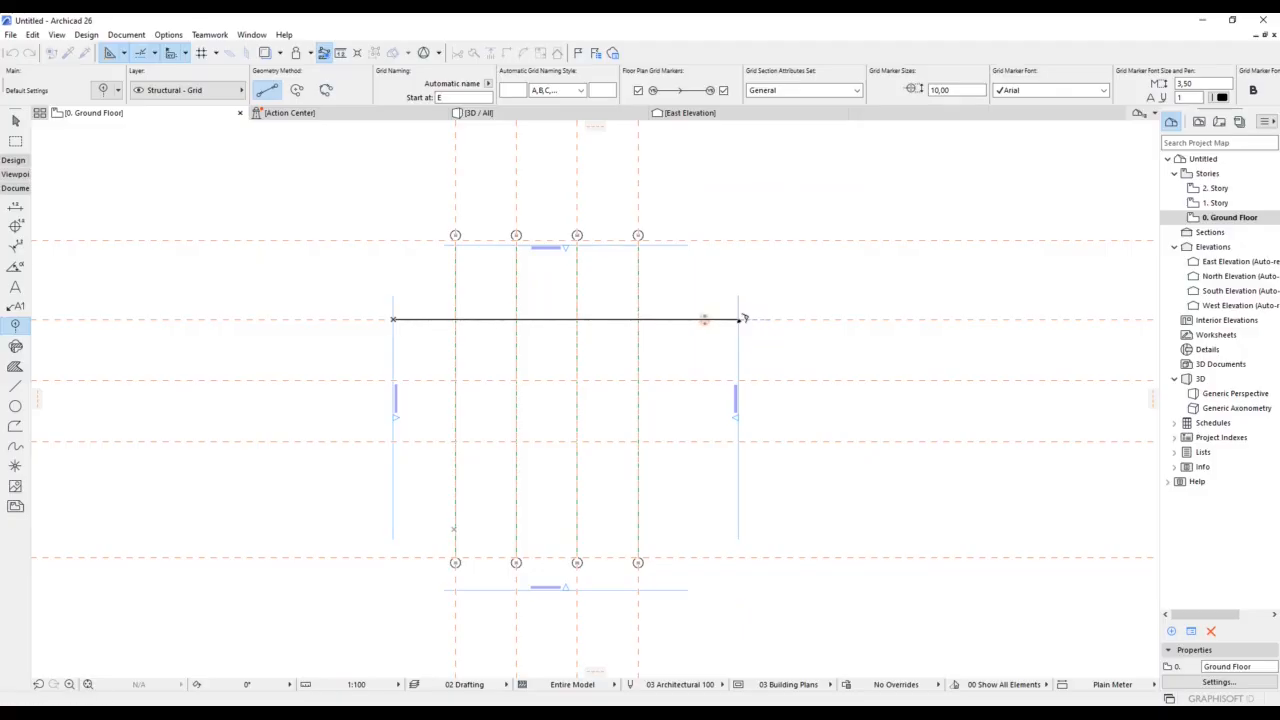
click(742, 318)
- Place grid lines along the third and fourth horizontal guides from the north, spanning the West Elevation line to the East Elevation line
scroll(372, 416, up, 3)
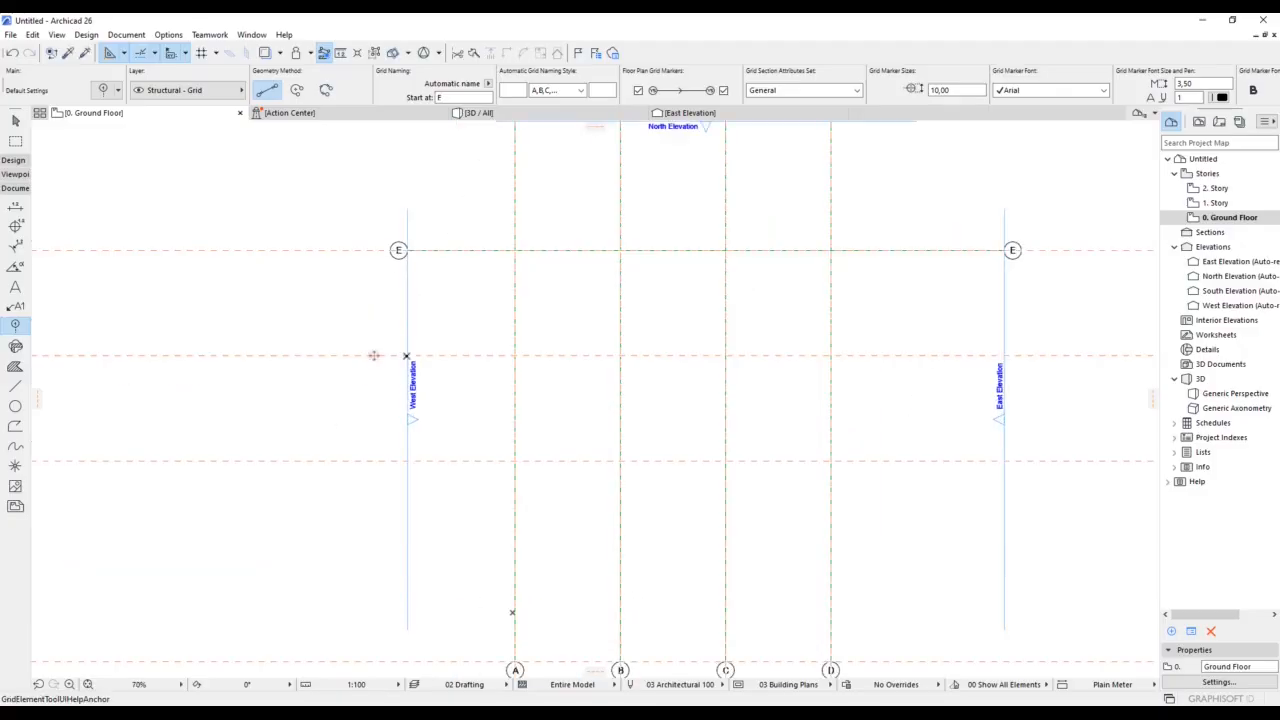
click(406, 355)
click(970, 355)
click(407, 461)
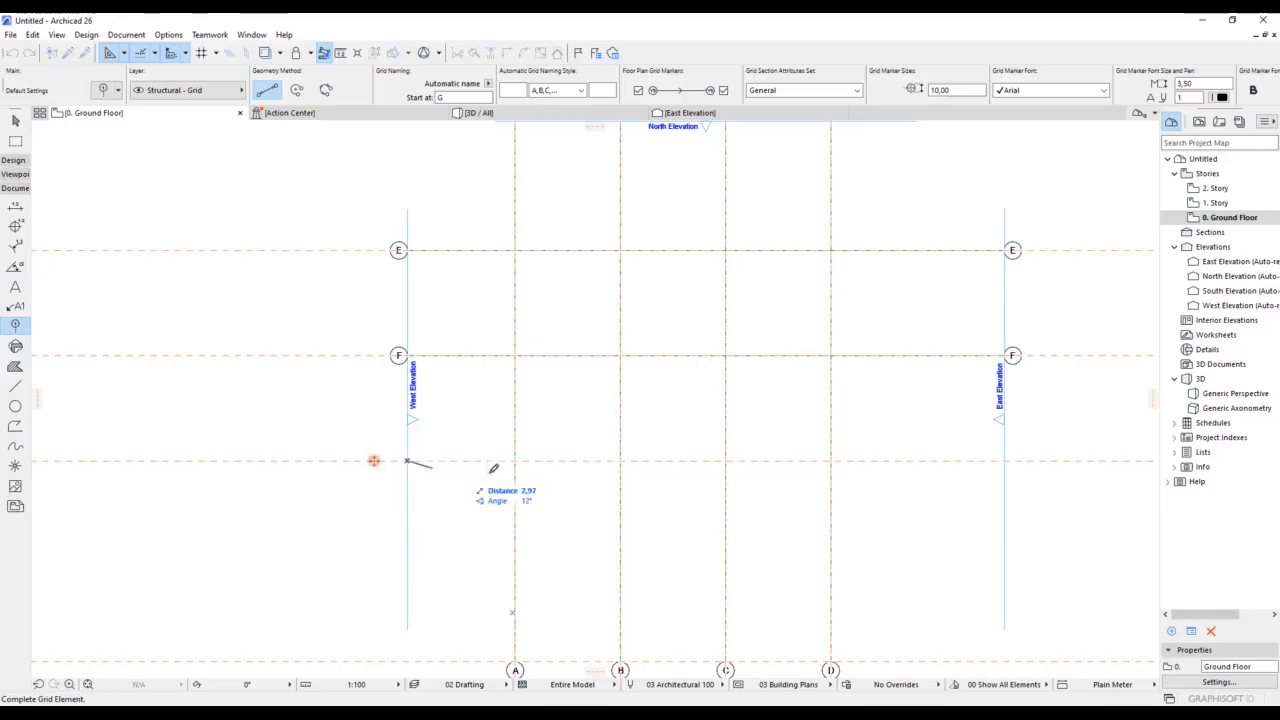
click(1006, 460)
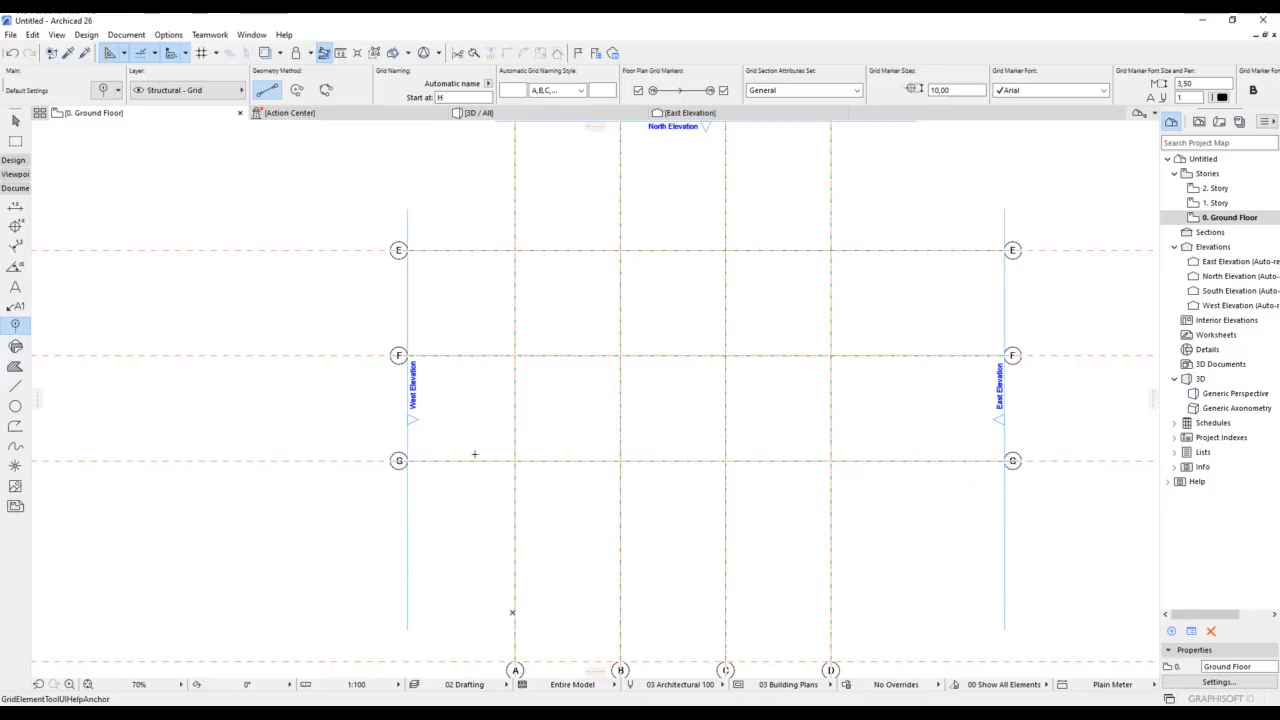
- Switch off the guide line display and leave the Grid tool
middle_drag(438, 337, 373, 407)
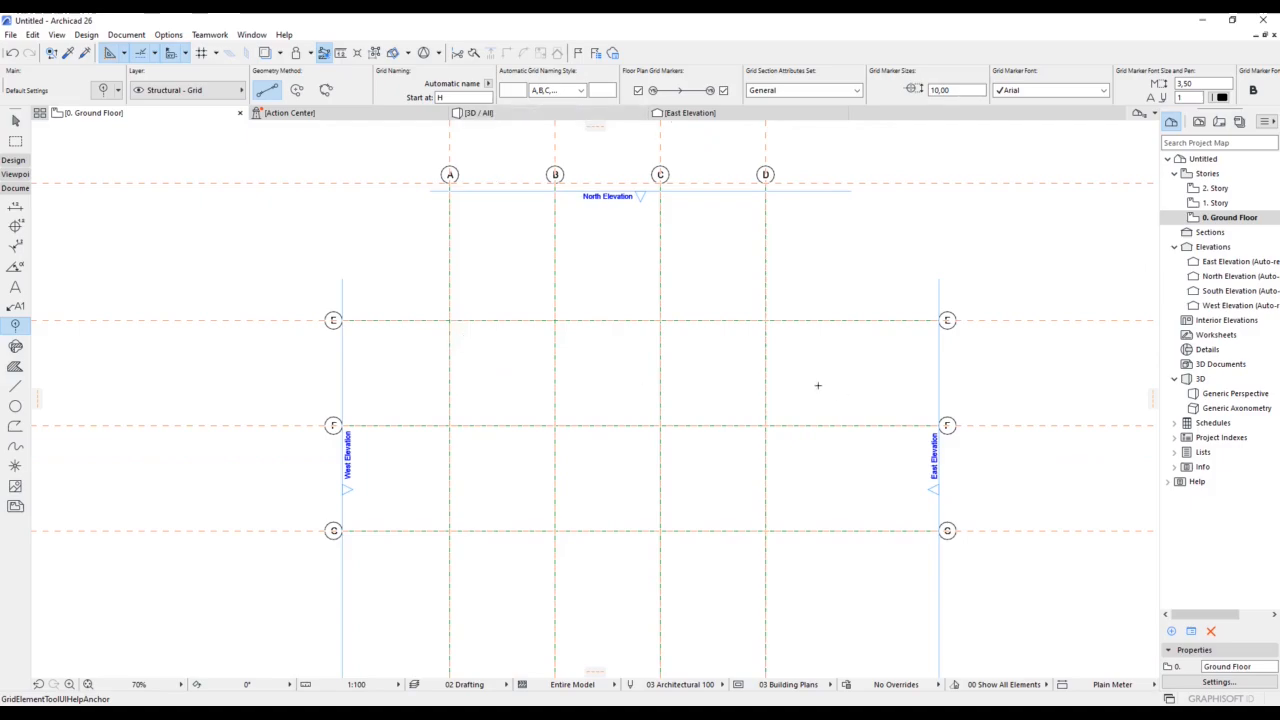
scroll(682, 349, down, 2)
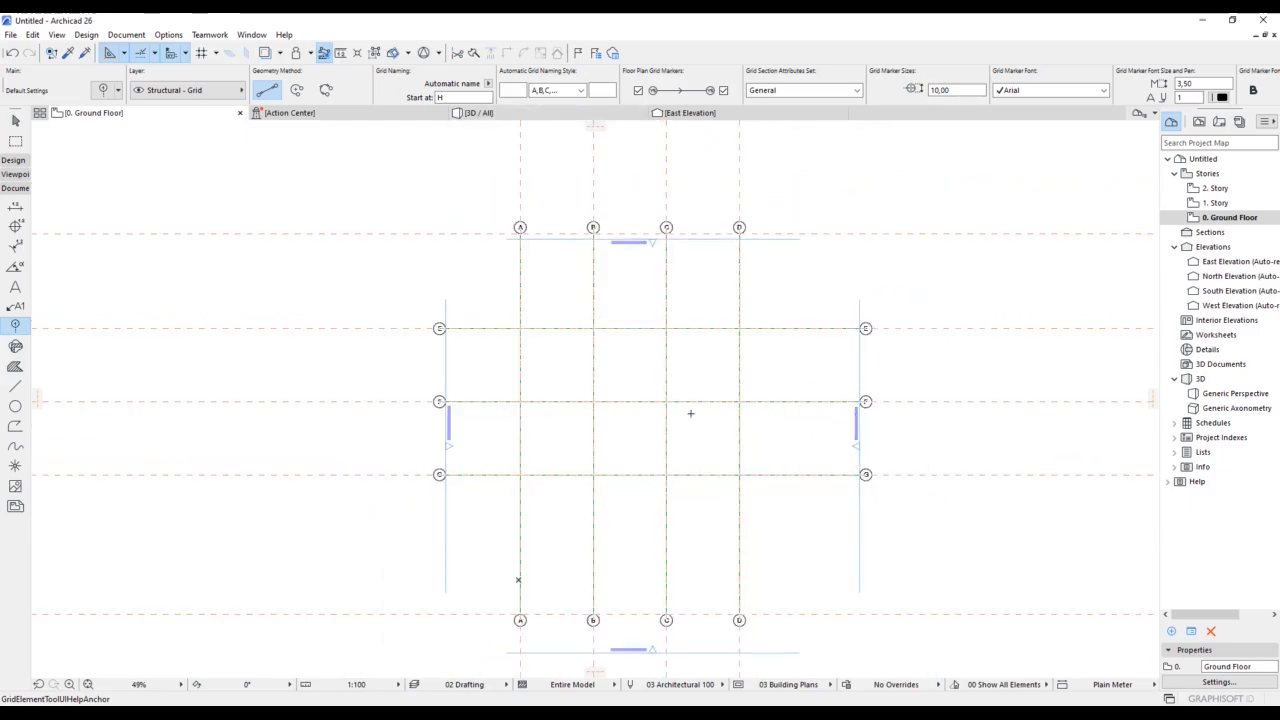
scroll(630, 365, up, 3)
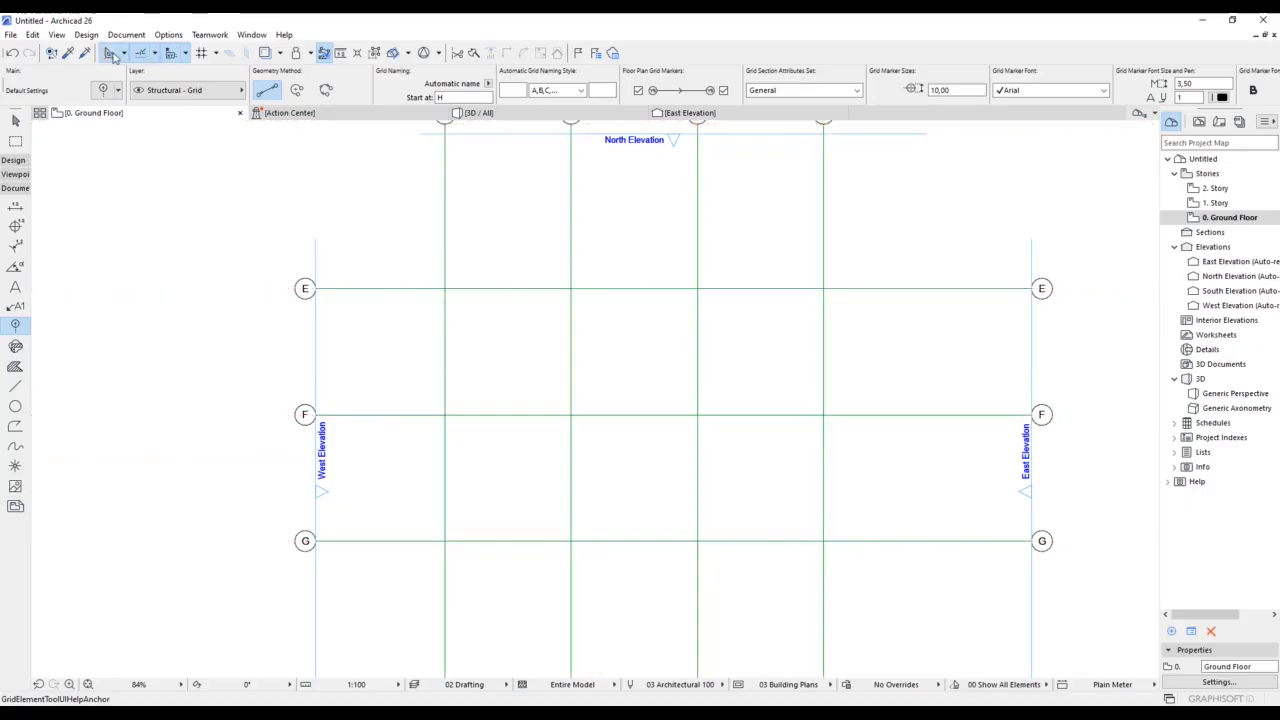
scroll(706, 347, down, 1)
middle_drag(830, 426, 758, 400)
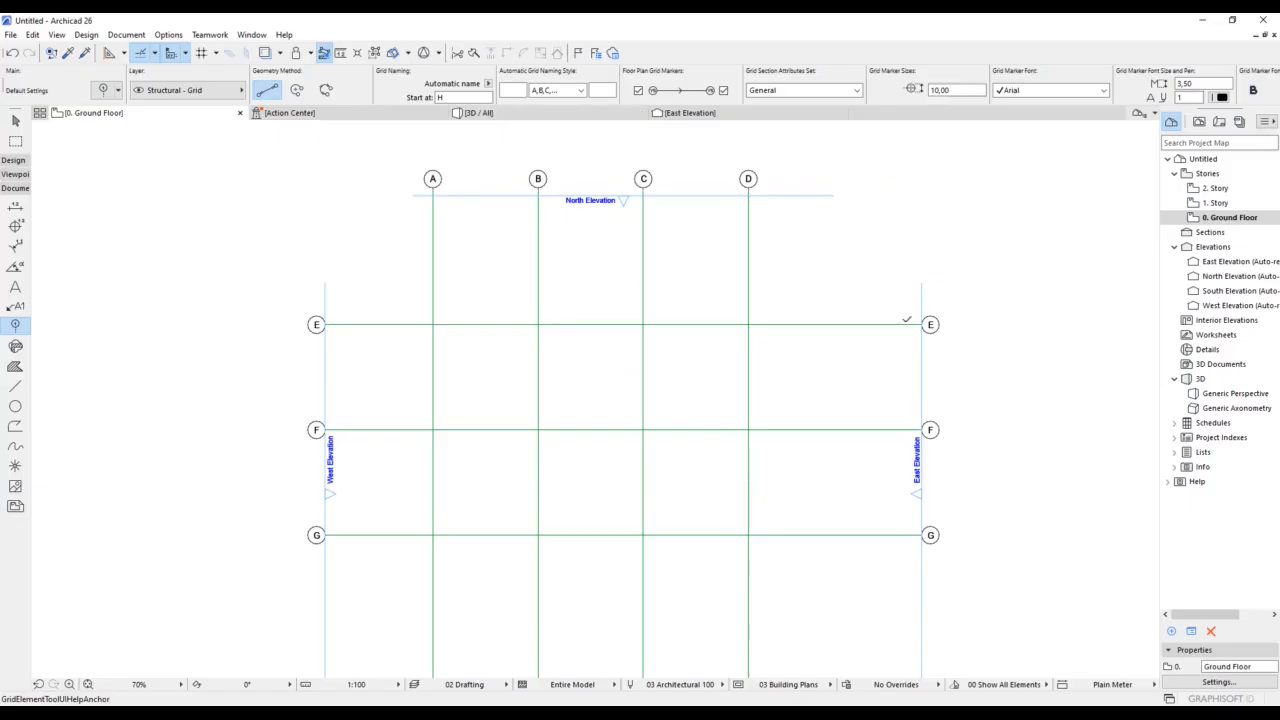
key(Escape)
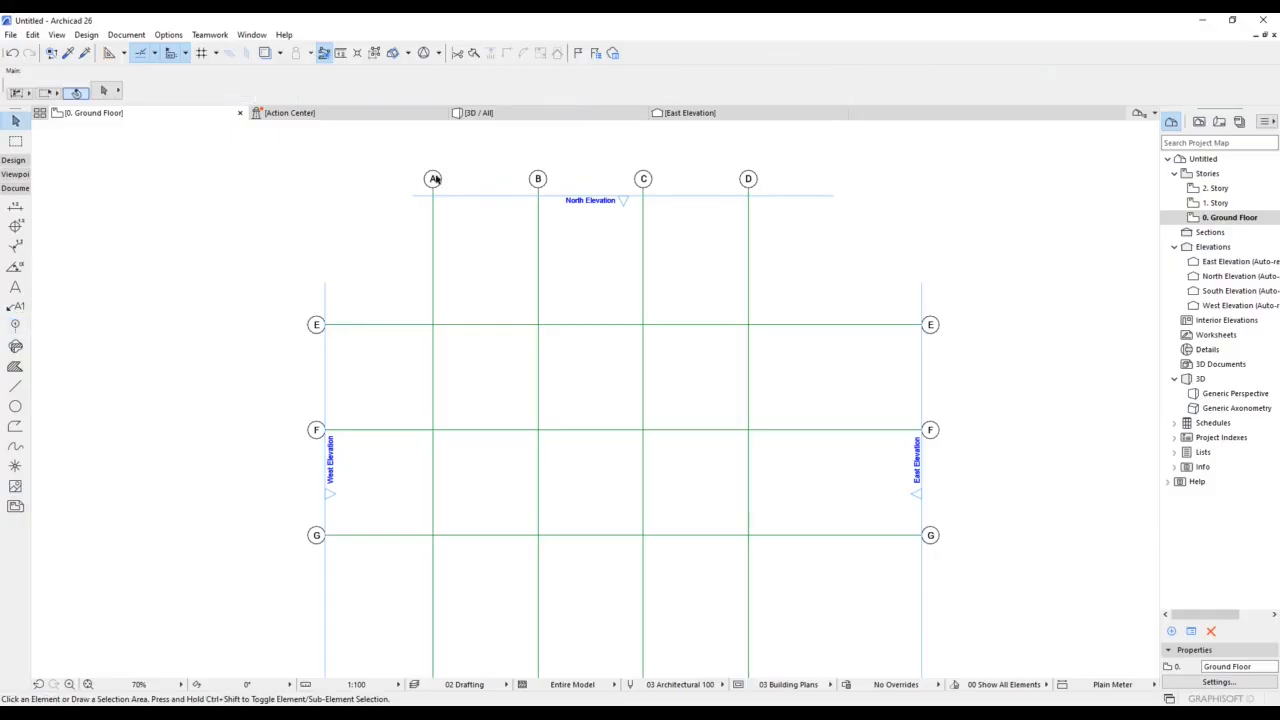
- Open the selection settings of grid line A, set its floor plan line type to Dashed and keep it shown on All Stories
click(434, 188)
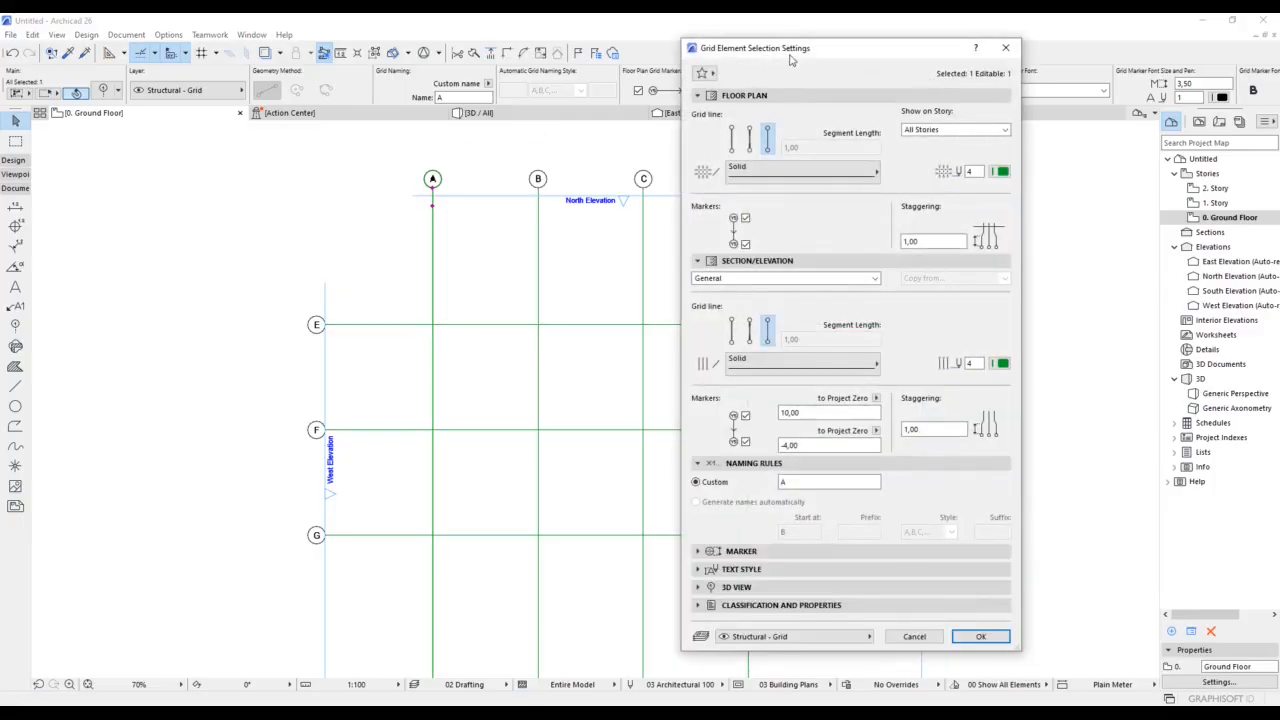
drag(800, 57, 535, 74)
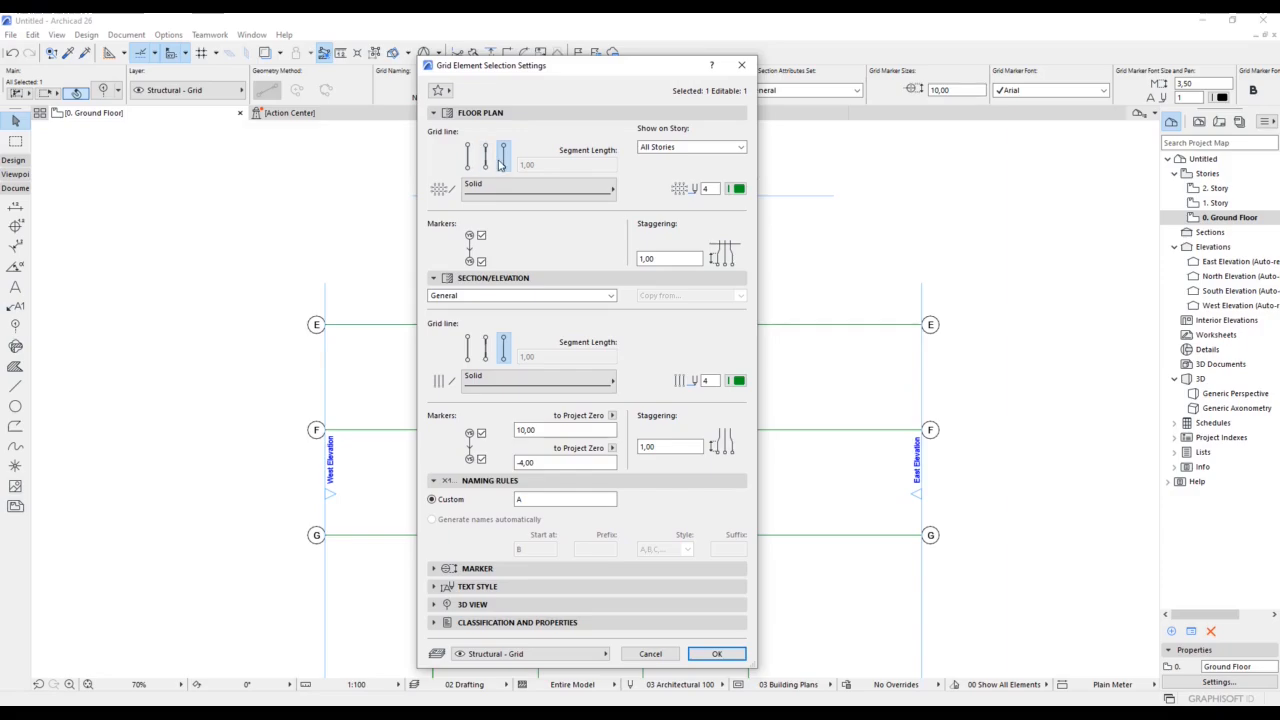
click(540, 186)
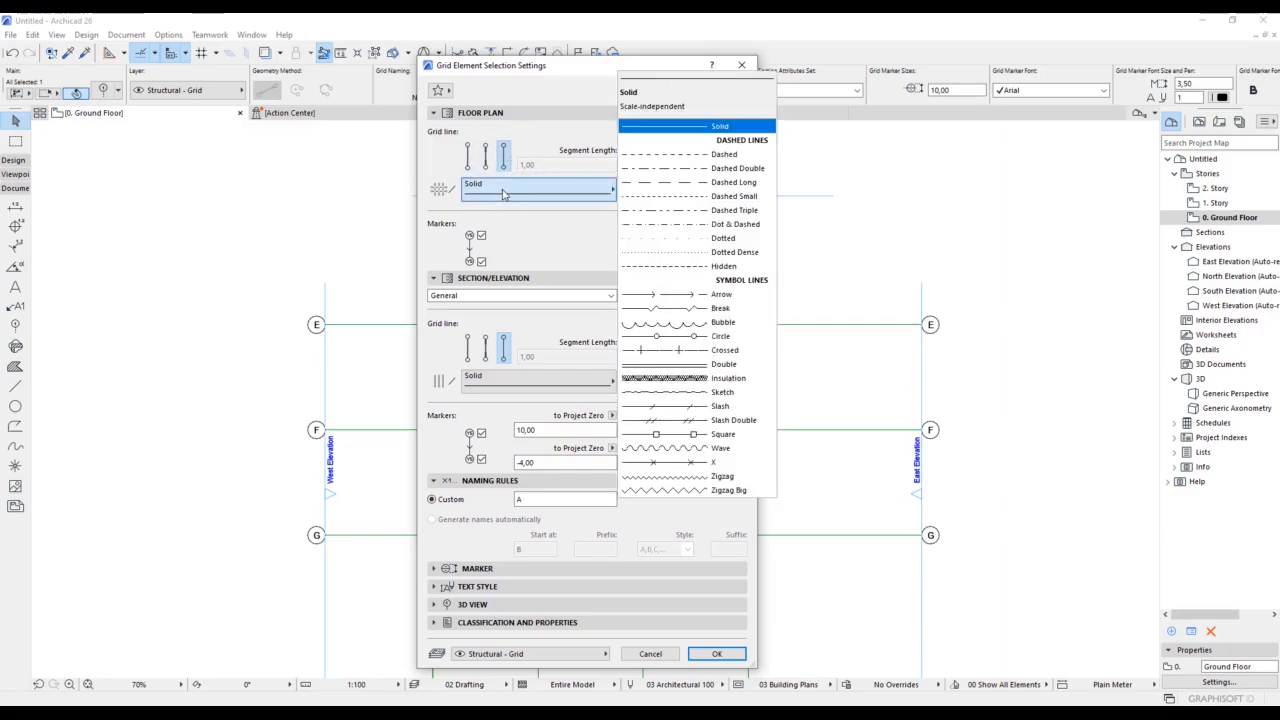
click(664, 154)
click(535, 190)
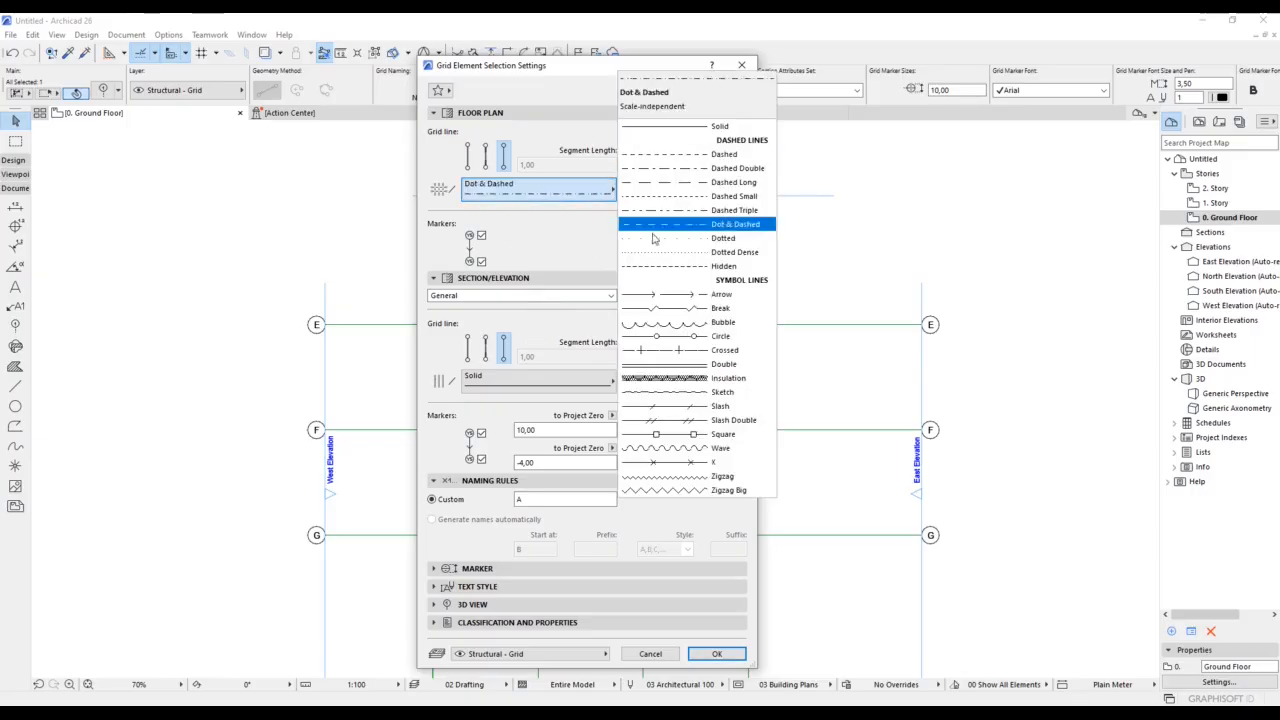
click(657, 155)
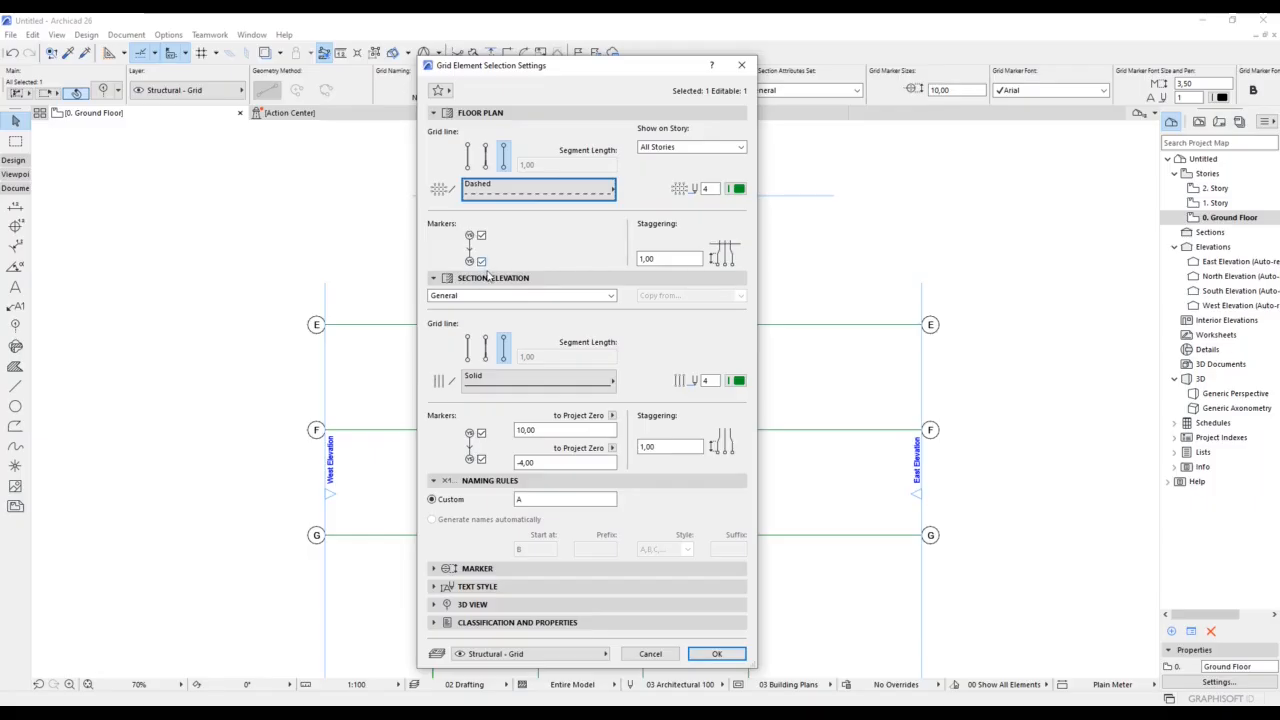
click(675, 148)
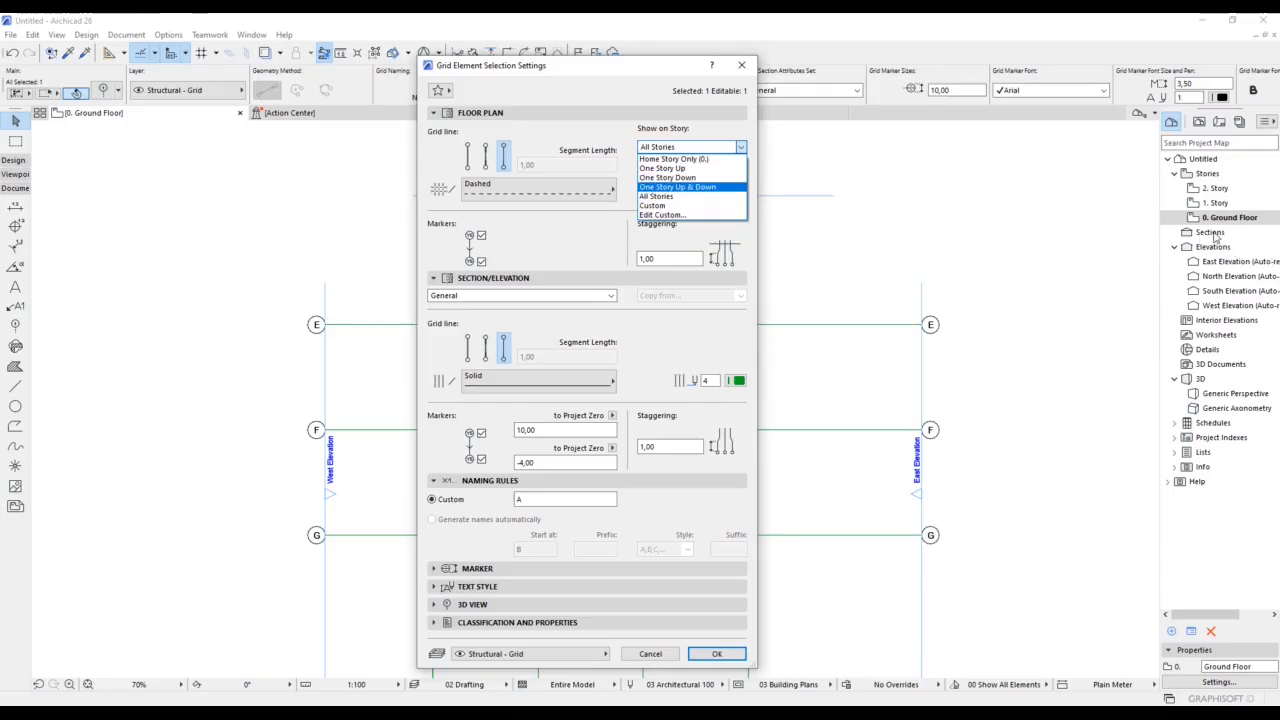
click(715, 147)
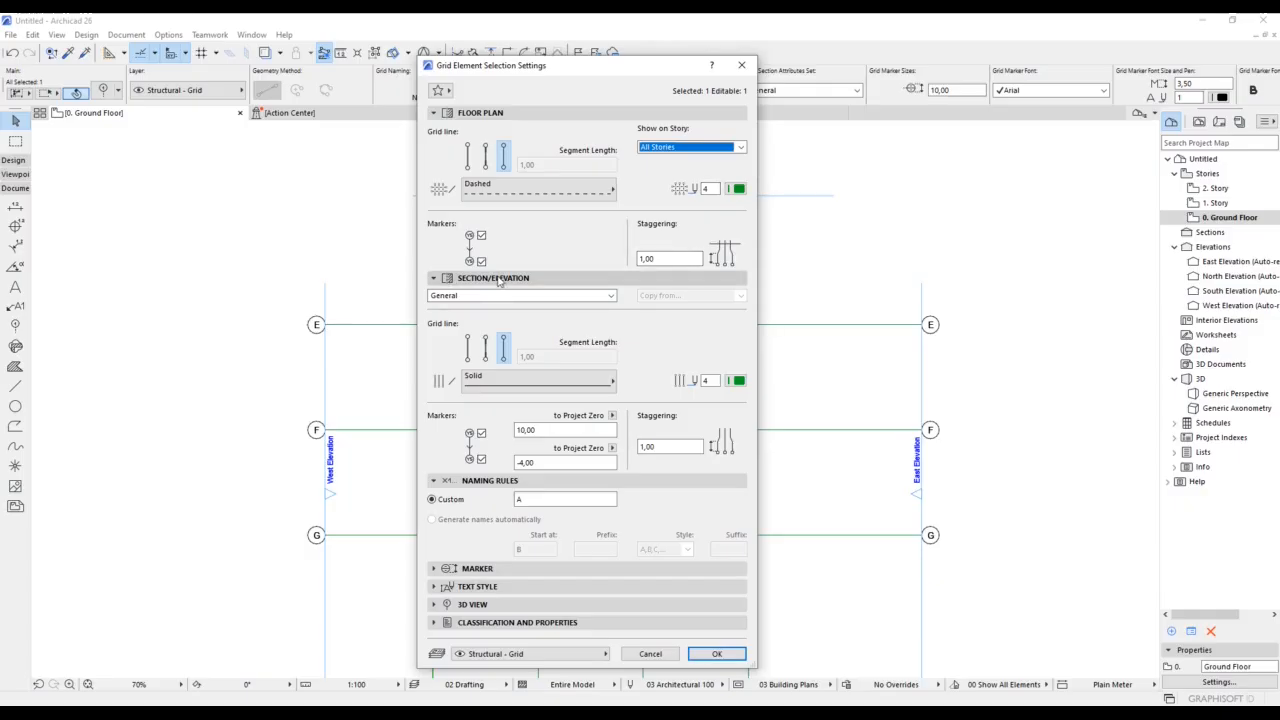
- Set grid line A's section/elevation line type to Dashed and select its upper marker height for editing
click(435, 113)
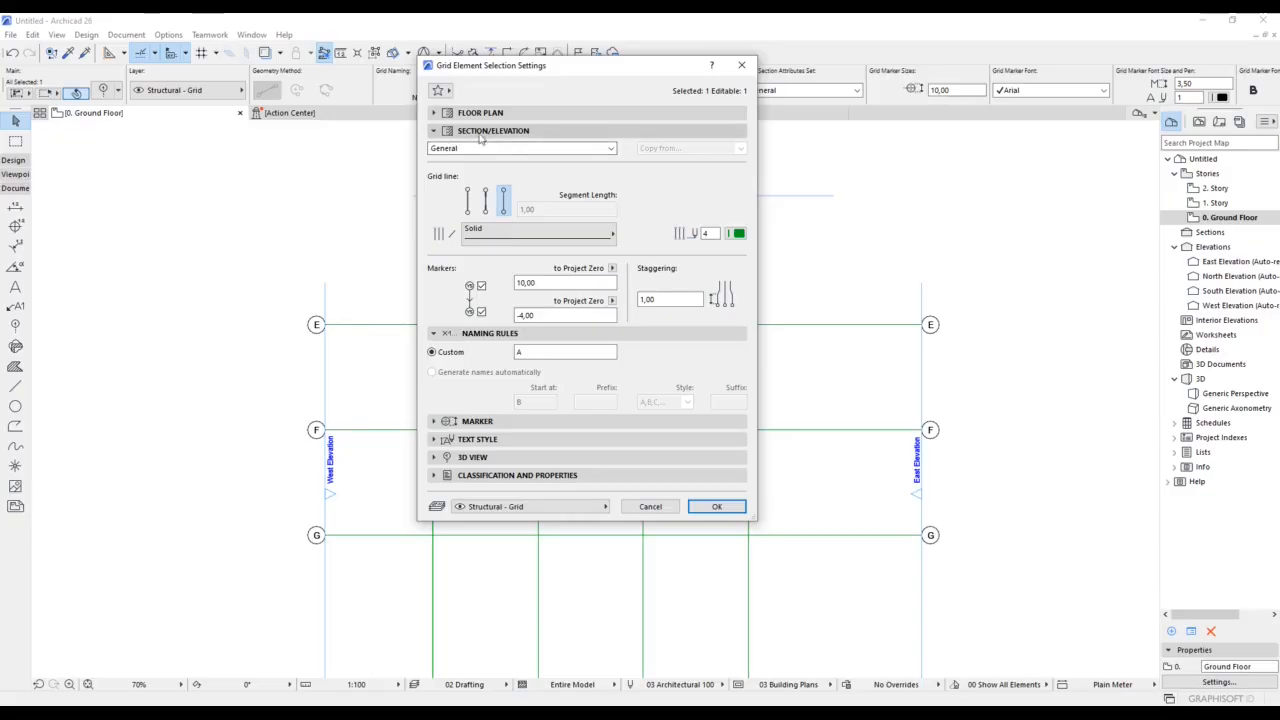
click(505, 236)
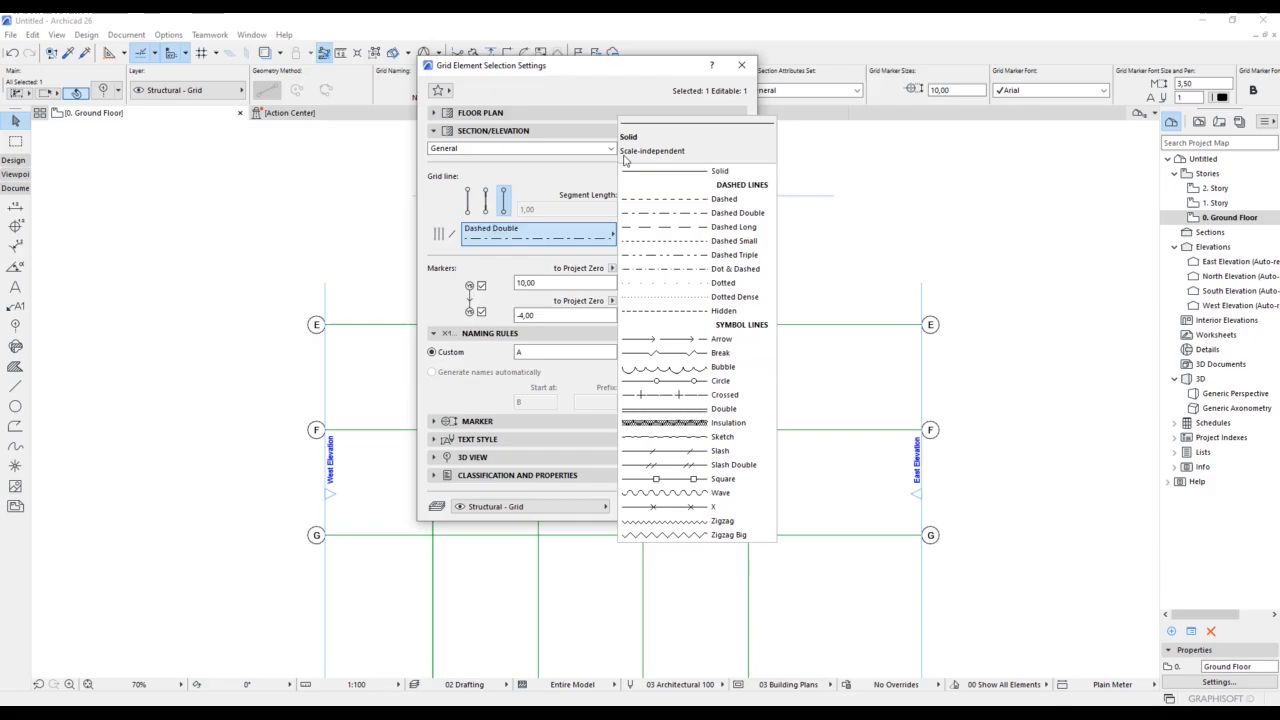
click(660, 199)
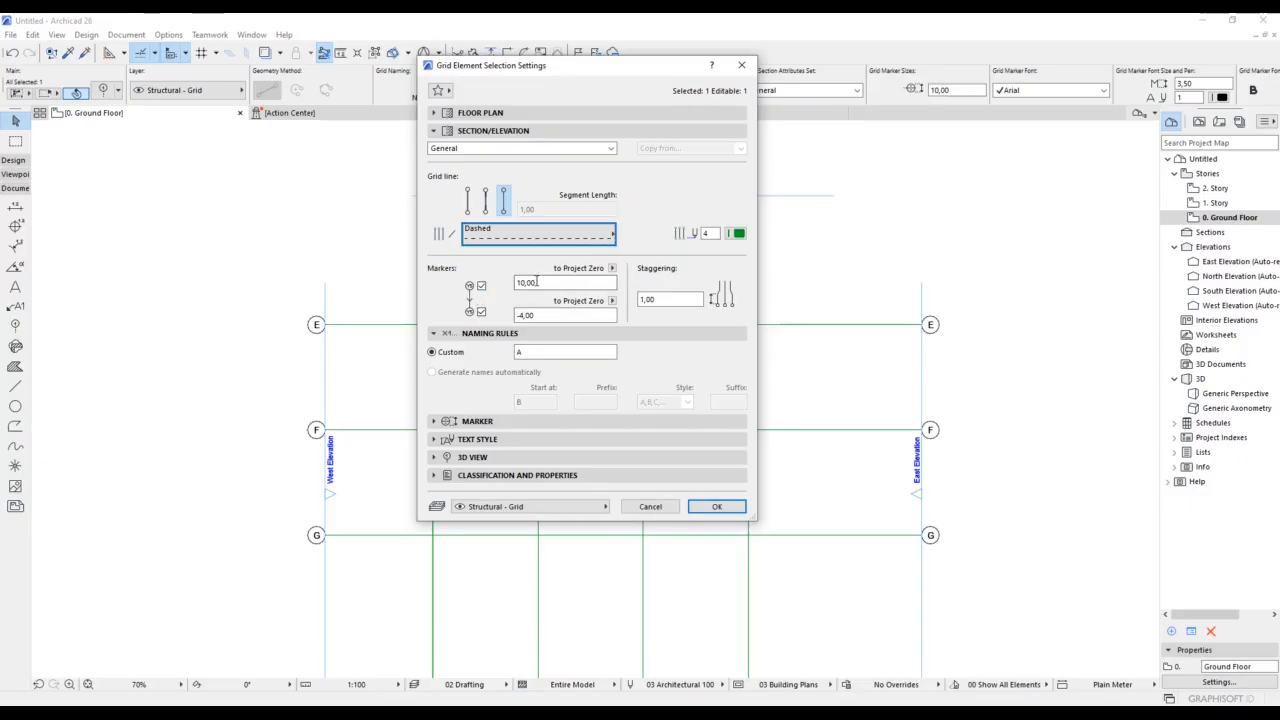
click(520, 284)
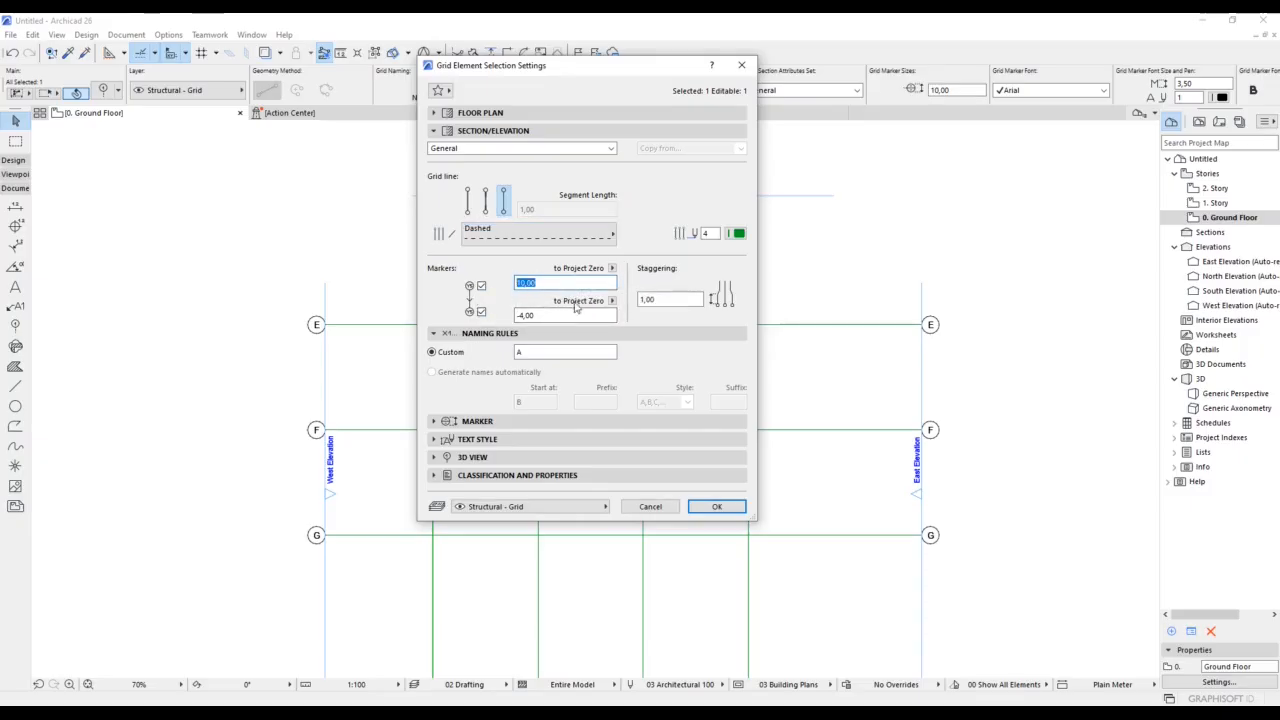
- Review the naming rules of the grid line, keeping the custom name A
click(432, 133)
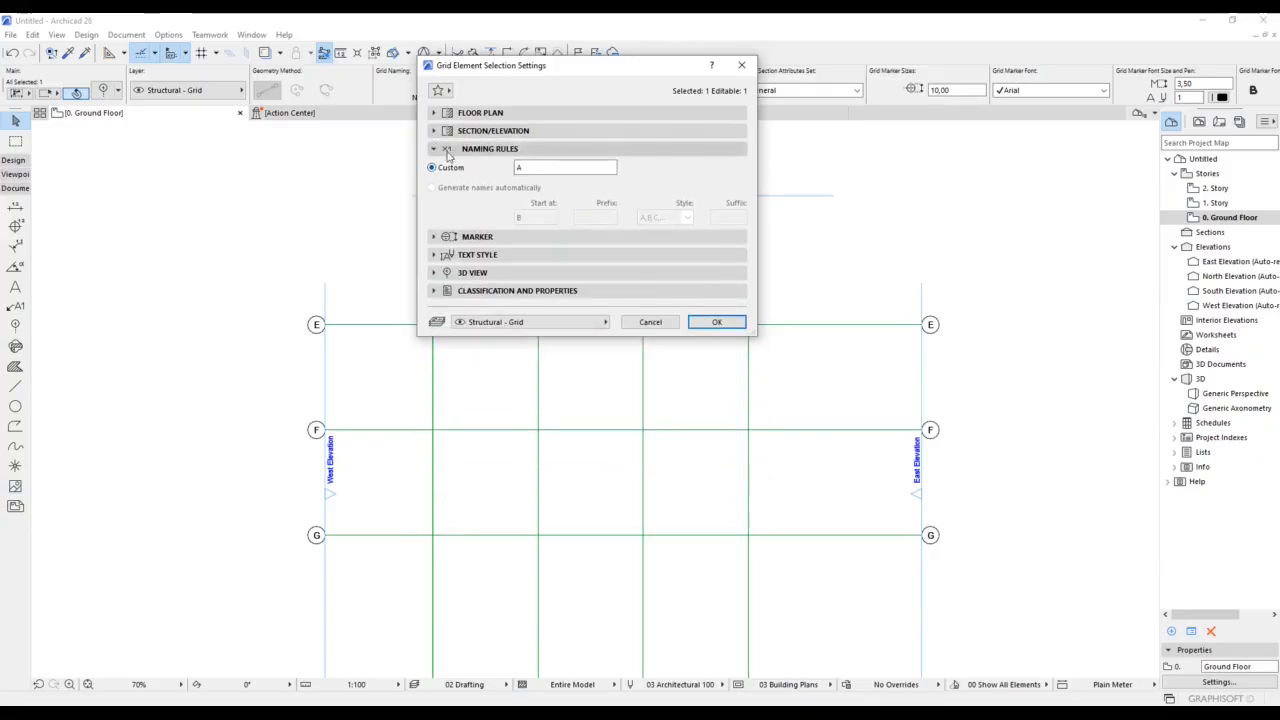
double_click(525, 166)
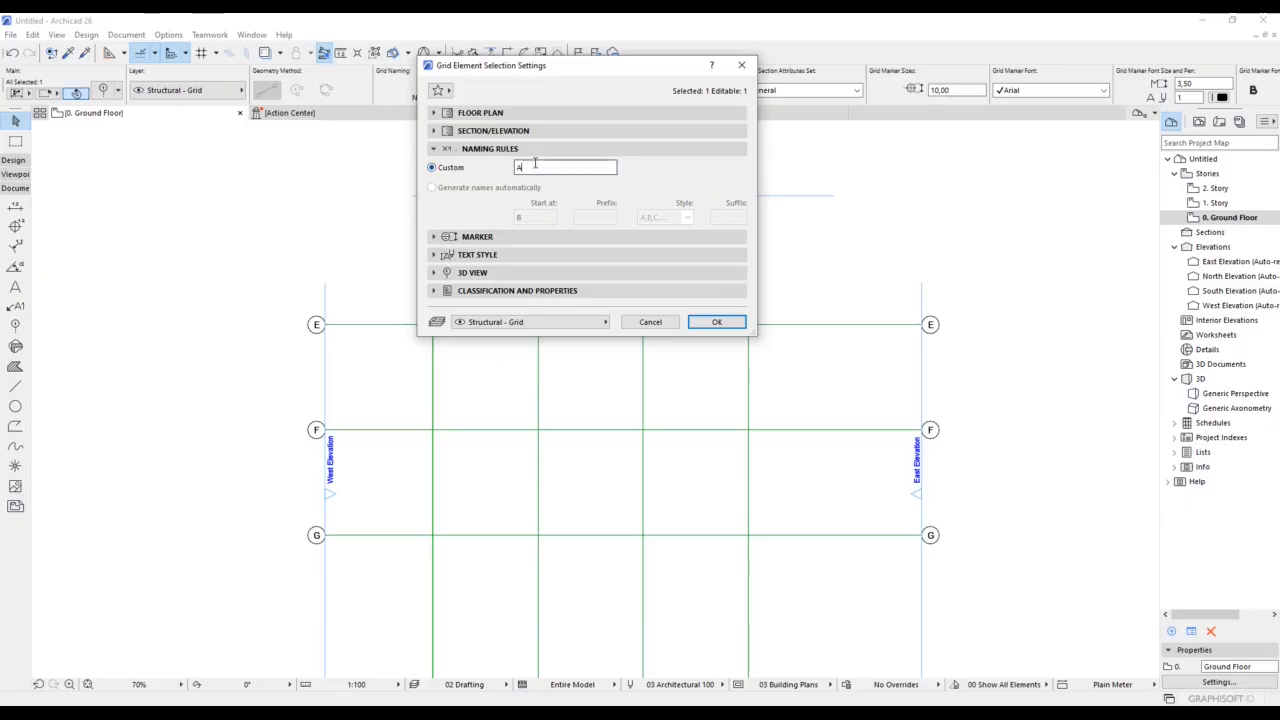
click(433, 169)
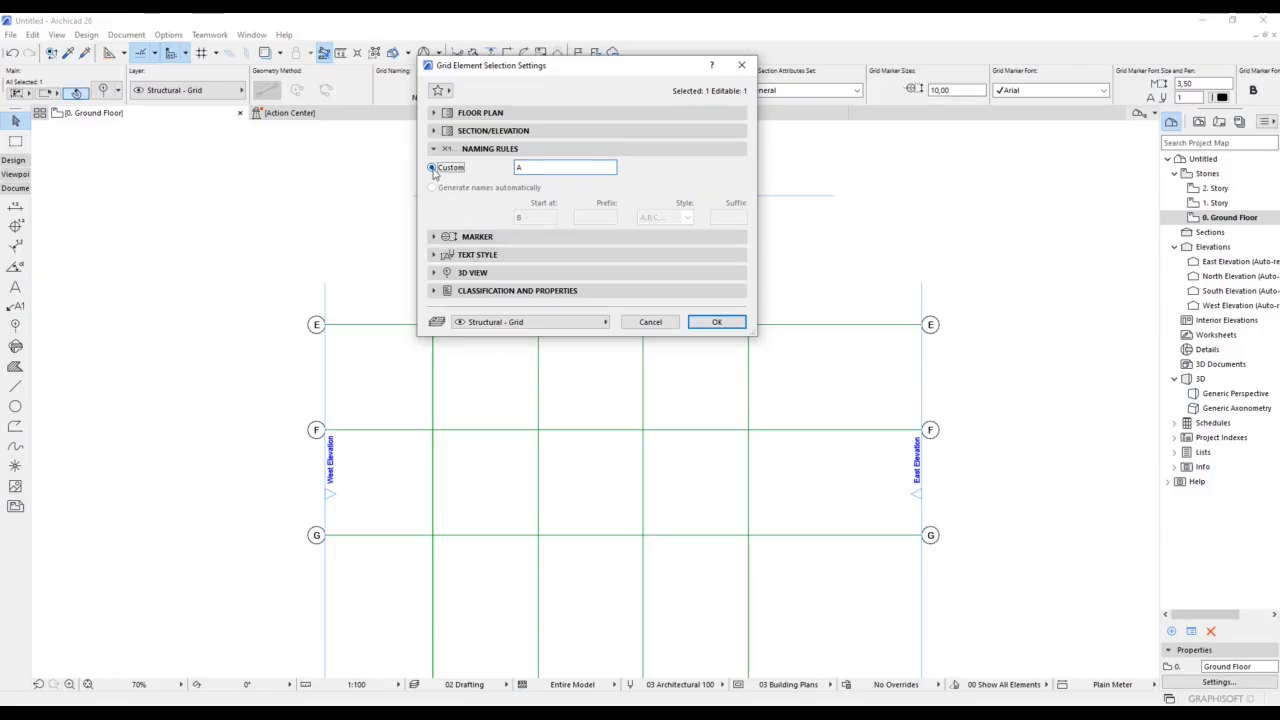
- Examine the grid line's marker and text style settings and select the font size for editing
click(570, 237)
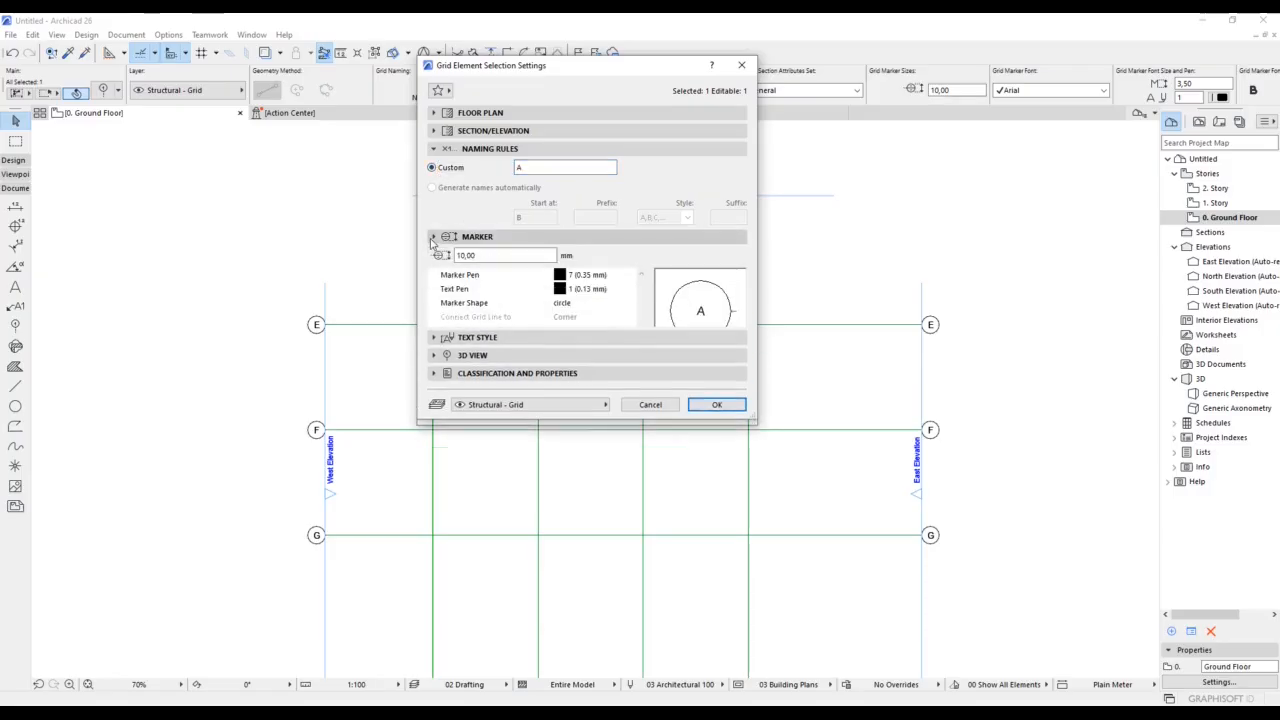
click(440, 149)
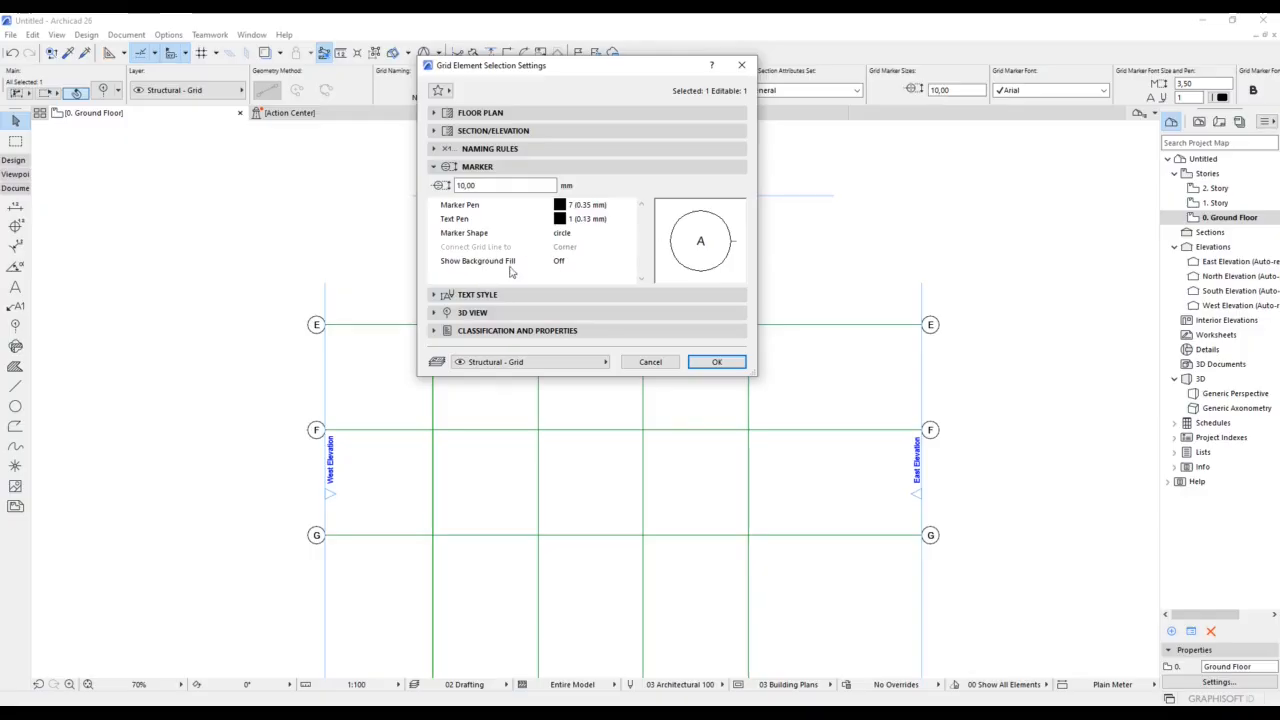
click(475, 296)
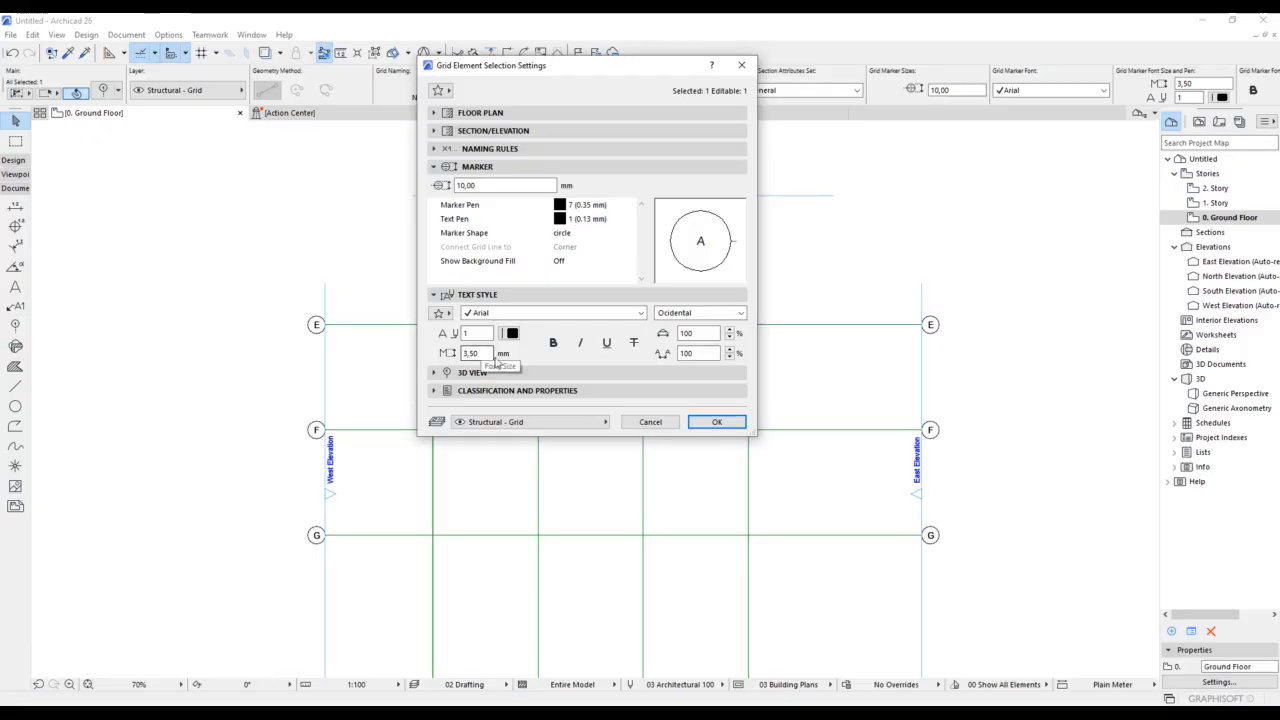
double_click(486, 354)
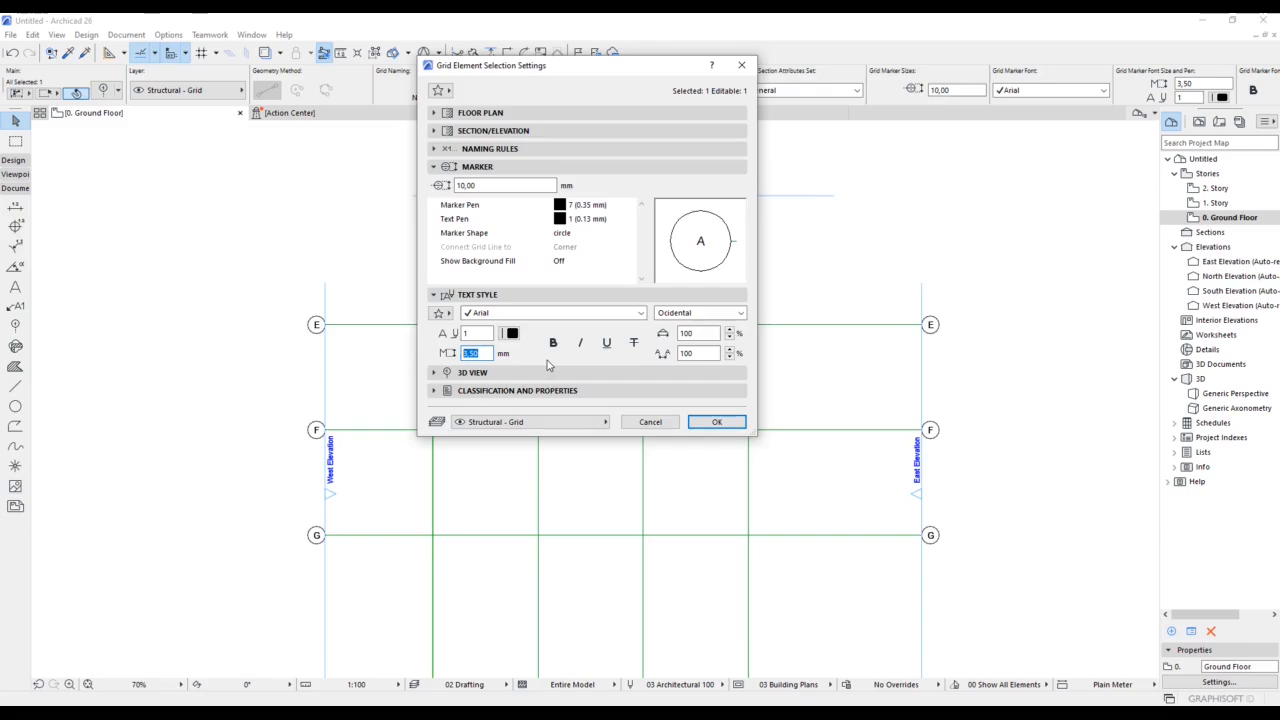
- Review grid line A's text size and 3D view settings, keep it shown as a line, and apply the grid element settings
click(487, 353)
drag(487, 354, 455, 354)
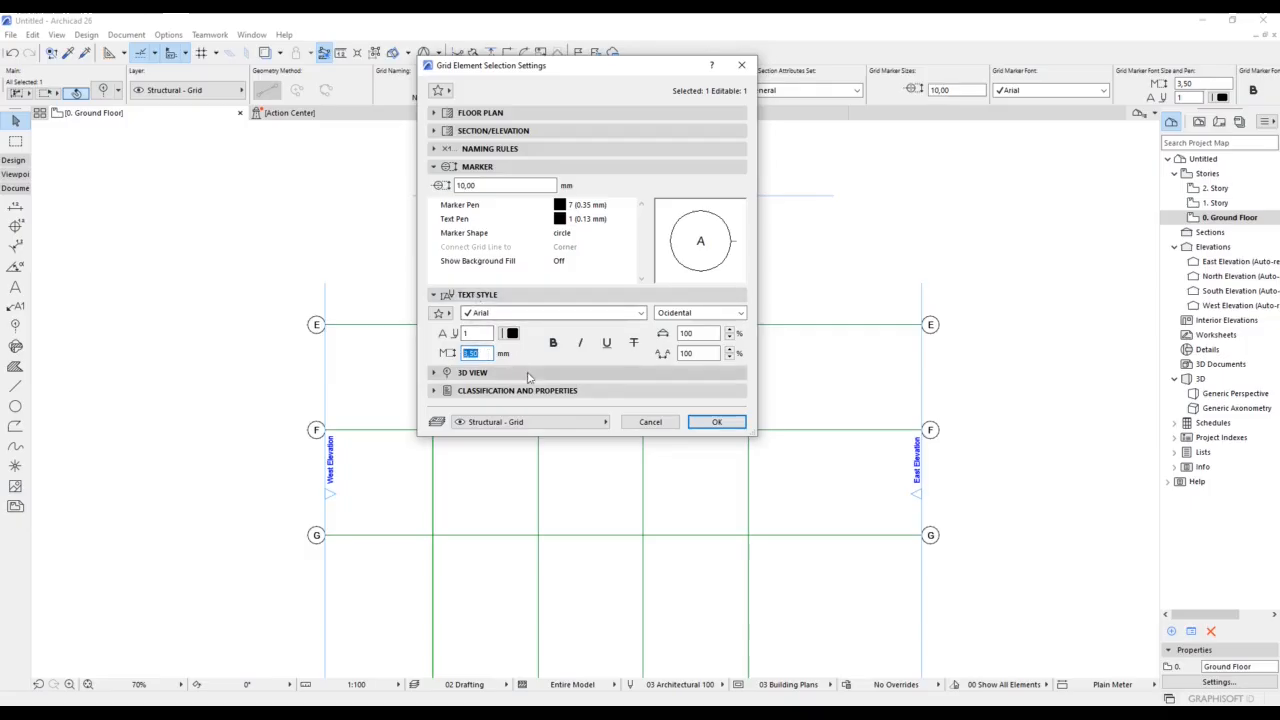
click(465, 372)
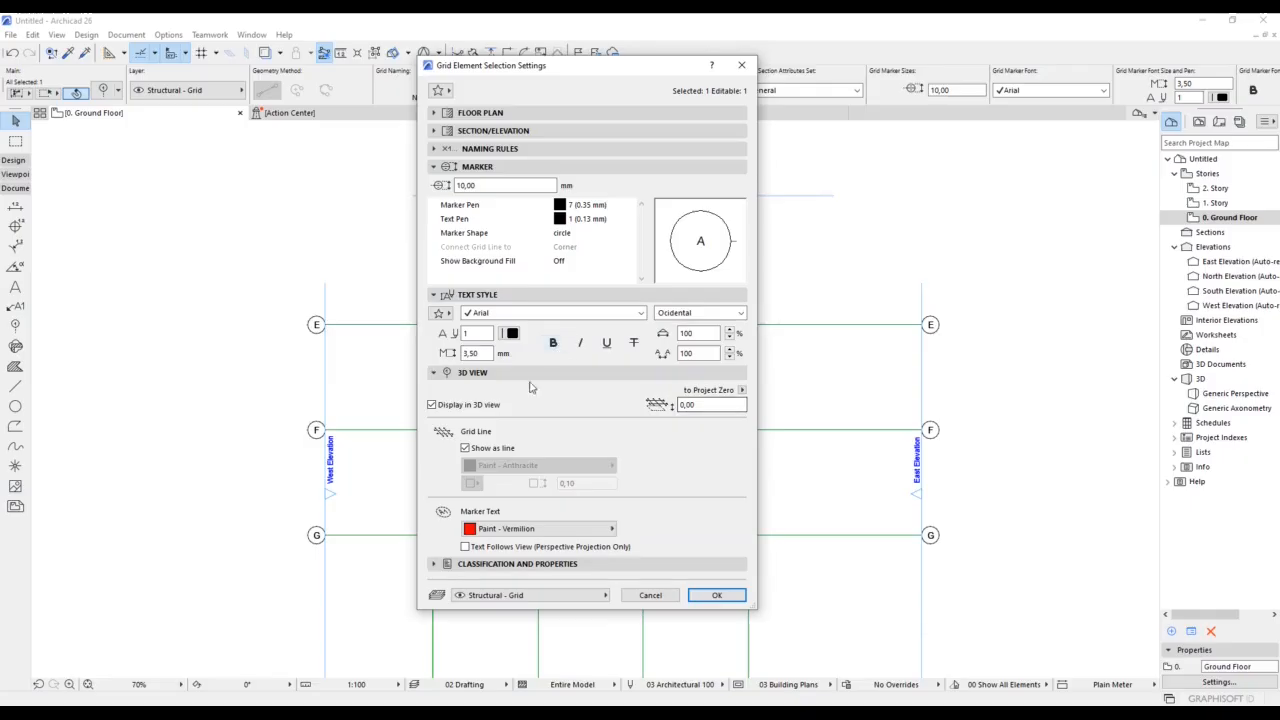
click(440, 295)
click(442, 166)
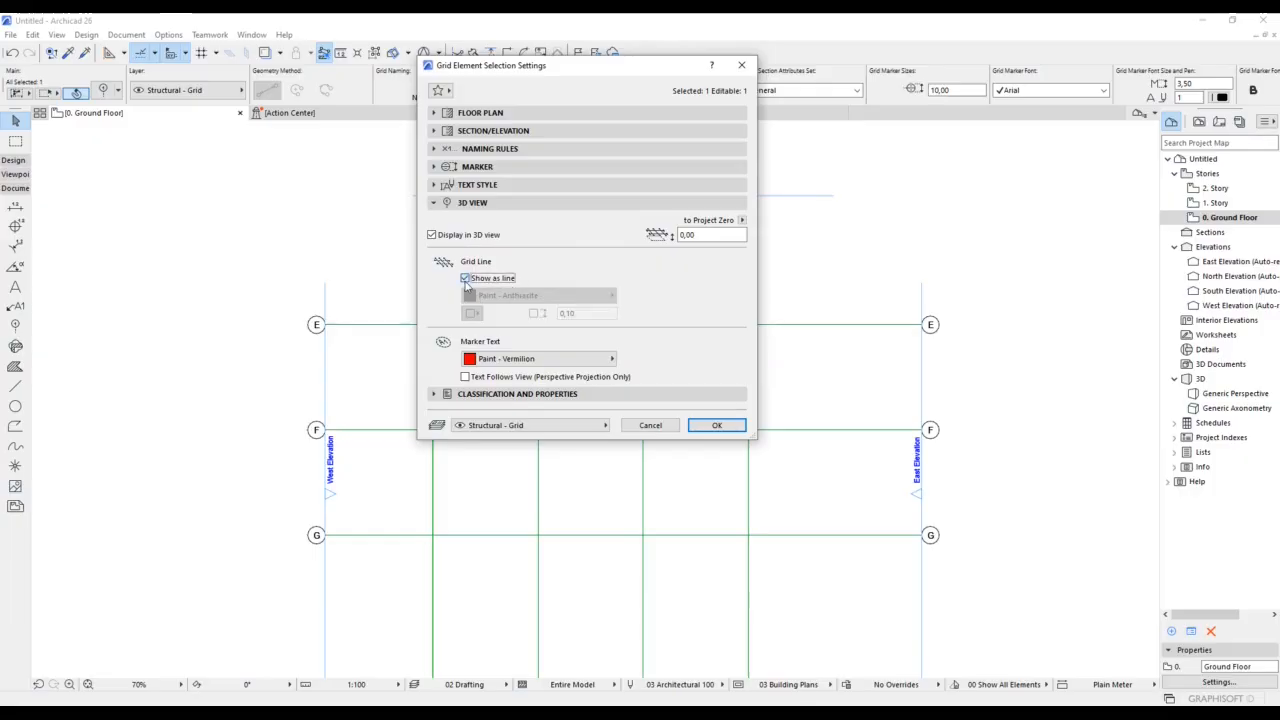
click(465, 279)
click(465, 278)
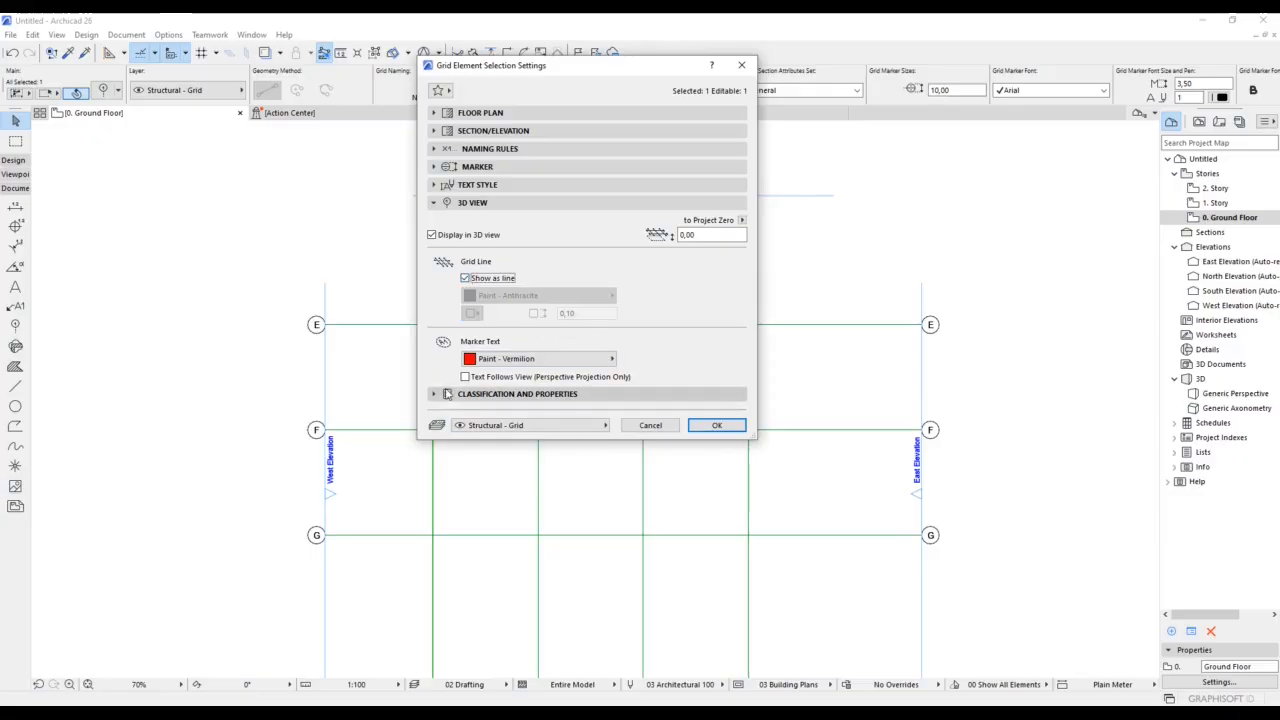
click(717, 425)
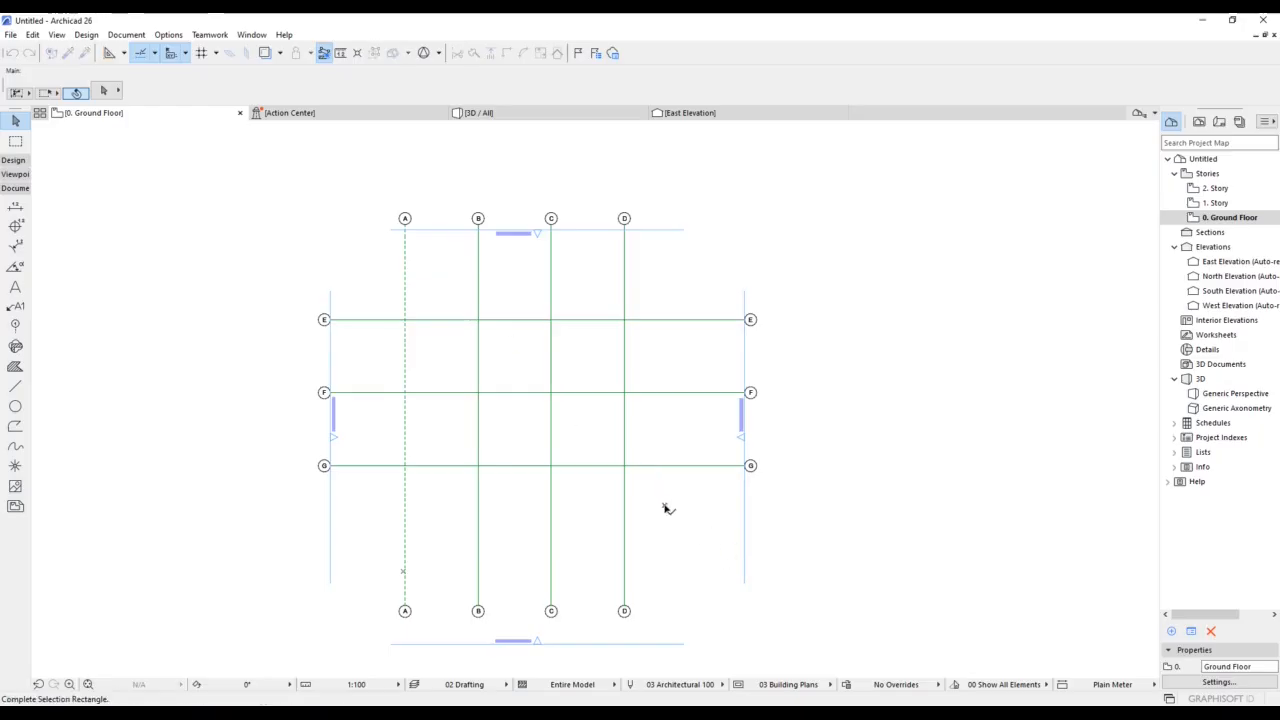
- Delete all the grid lines from the ground floor plan
drag(666, 508, 376, 271)
key(Delete)
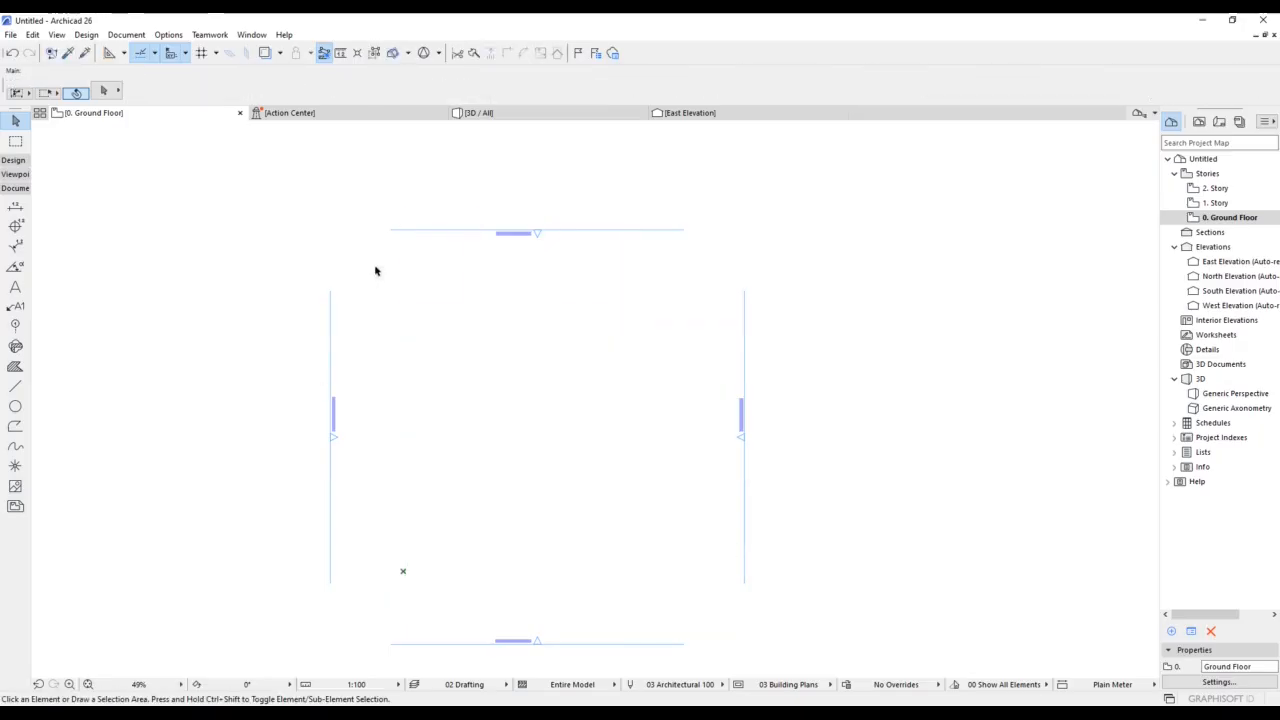
- Start a new grid system and enable placing columns at the grid line intersections
click(87, 34)
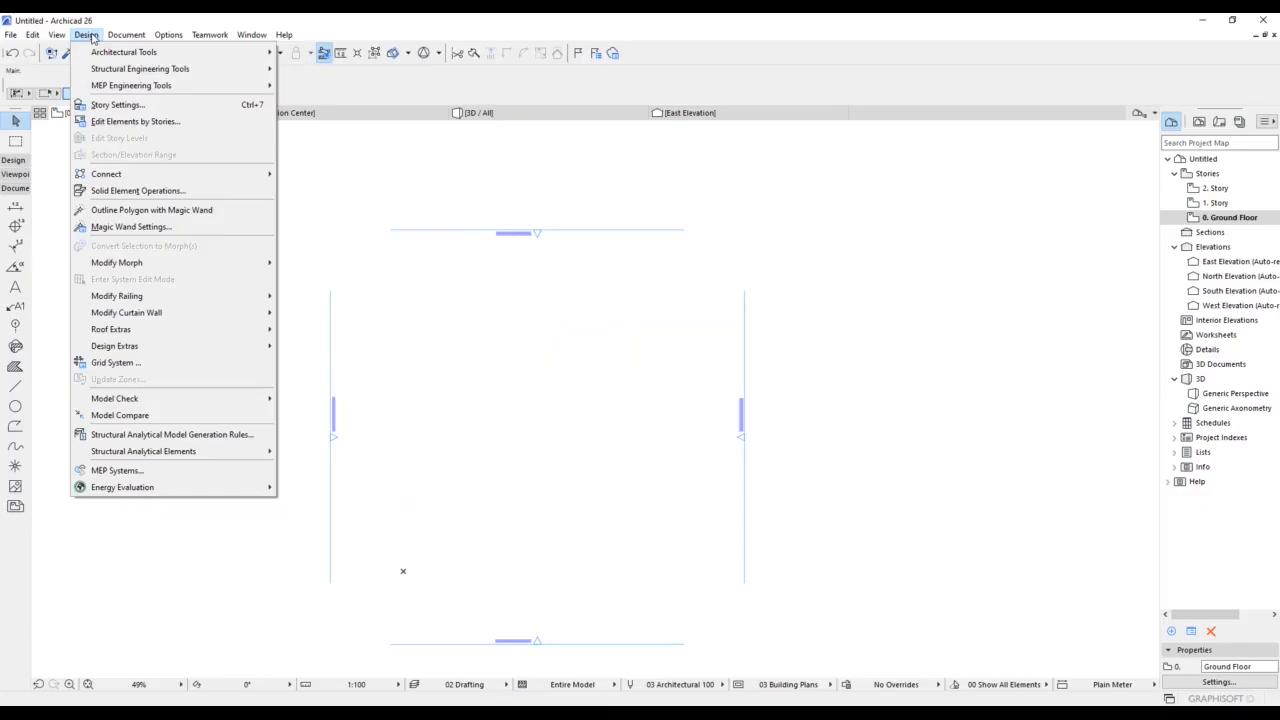
click(155, 363)
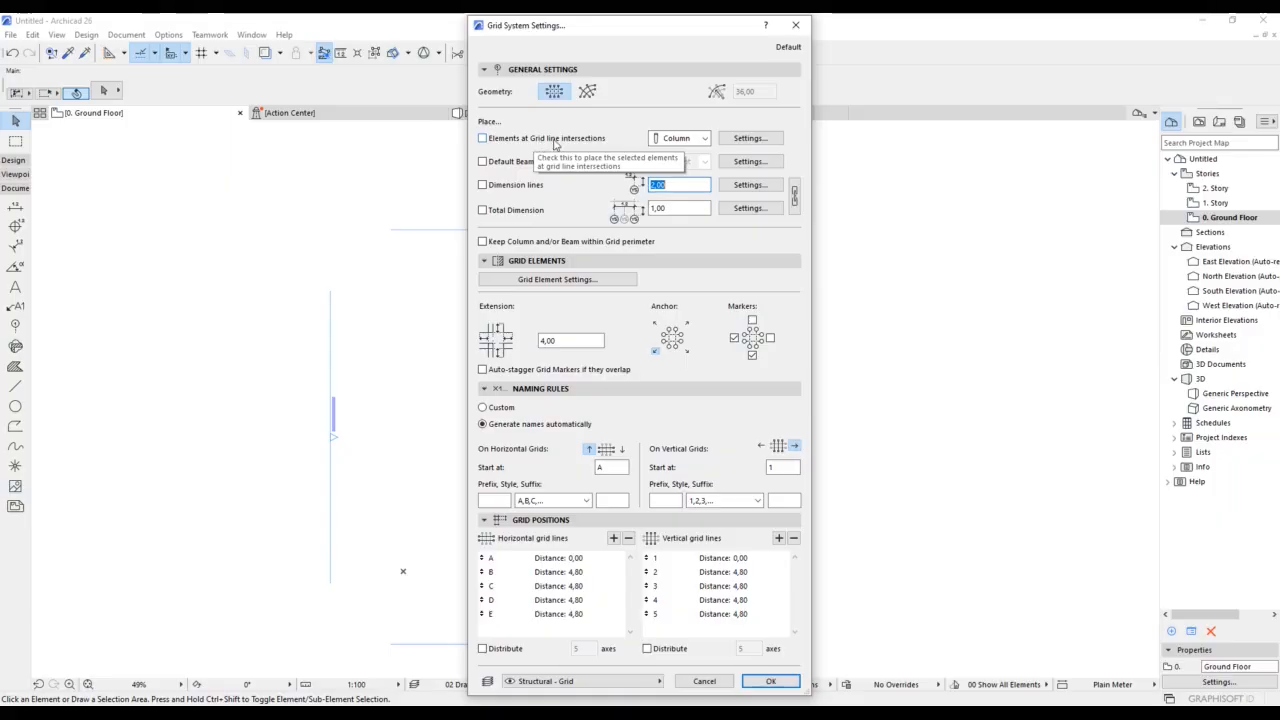
click(484, 139)
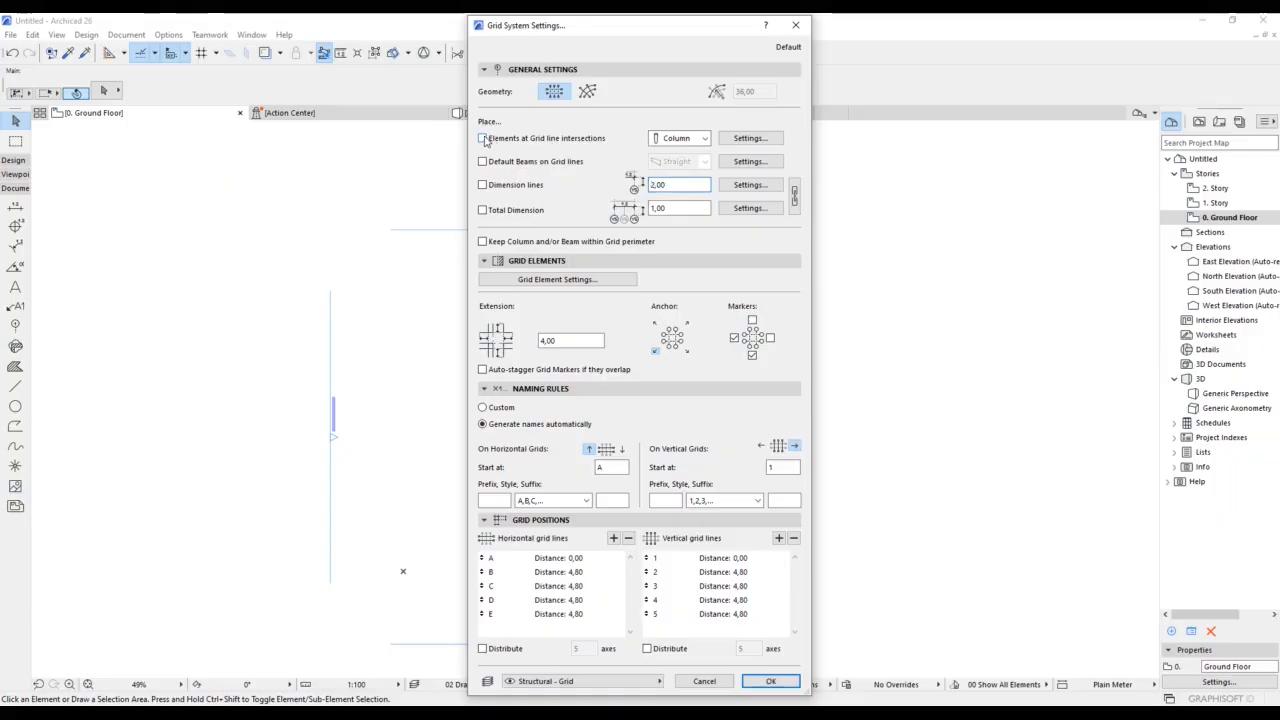
click(691, 145)
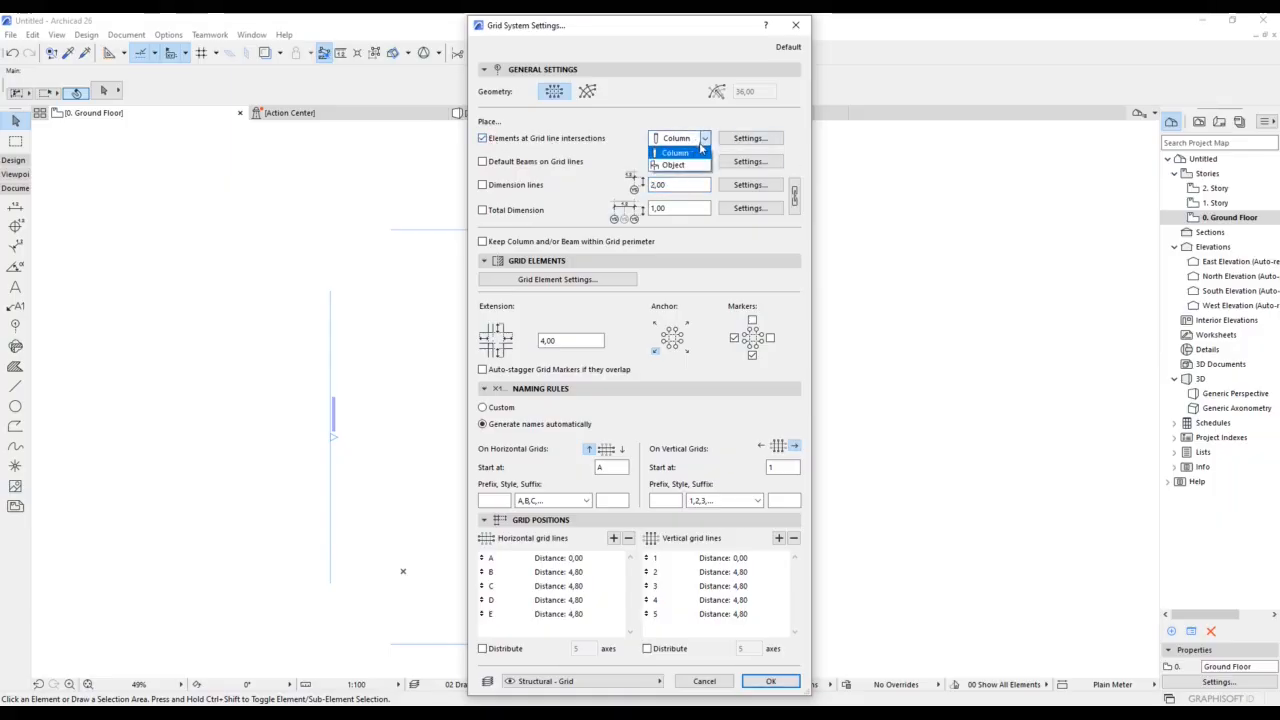
click(688, 149)
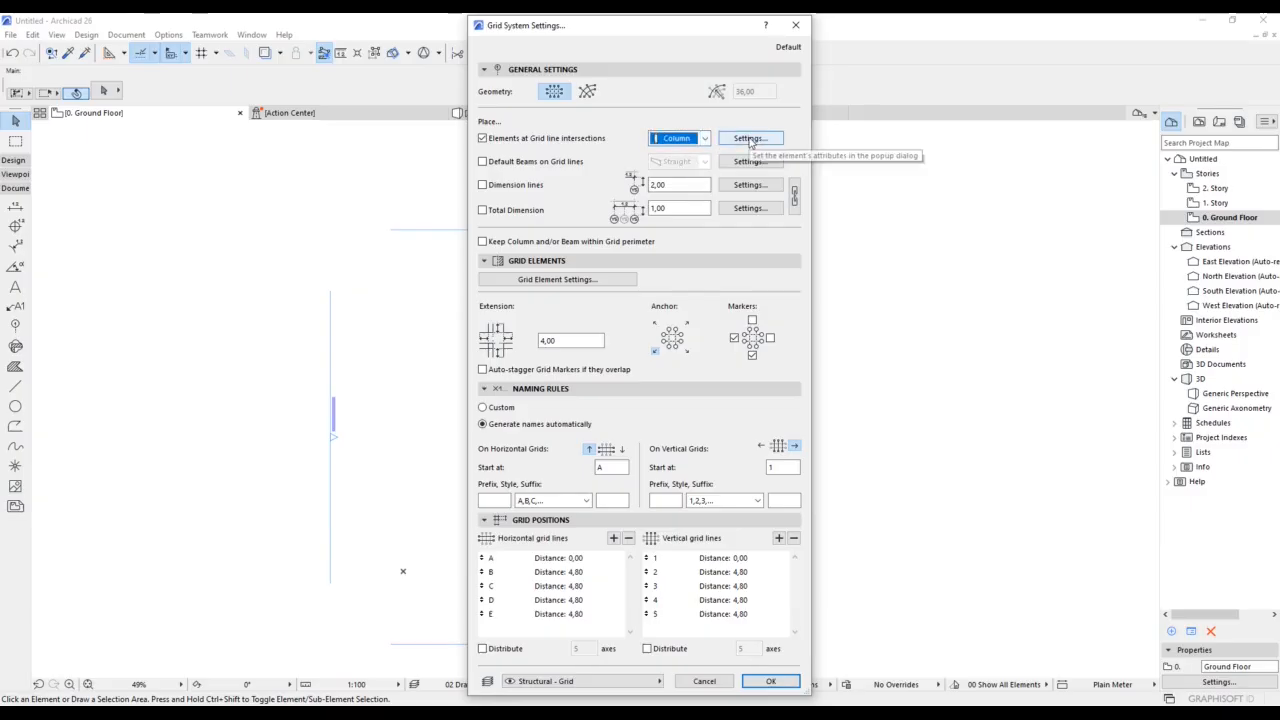
- Set the grid's default column cross-section to 0,25 by 0,25 and confirm the column settings
click(750, 138)
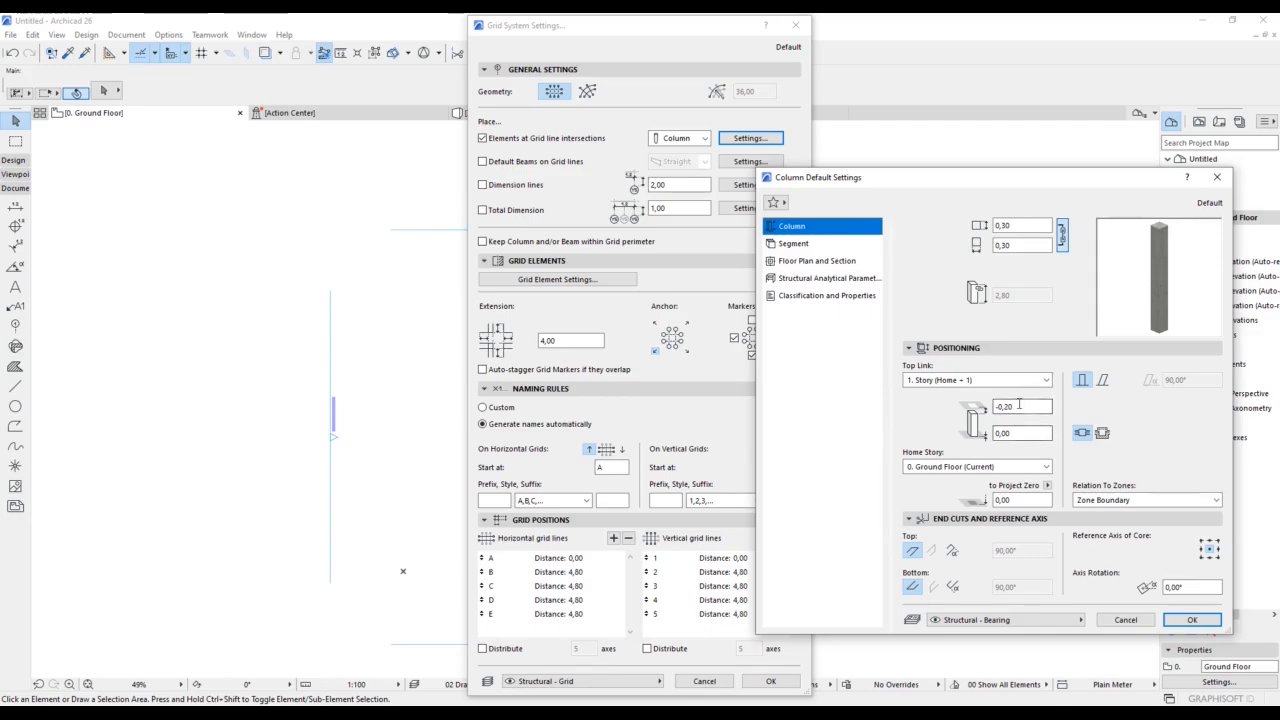
double_click(1003, 226)
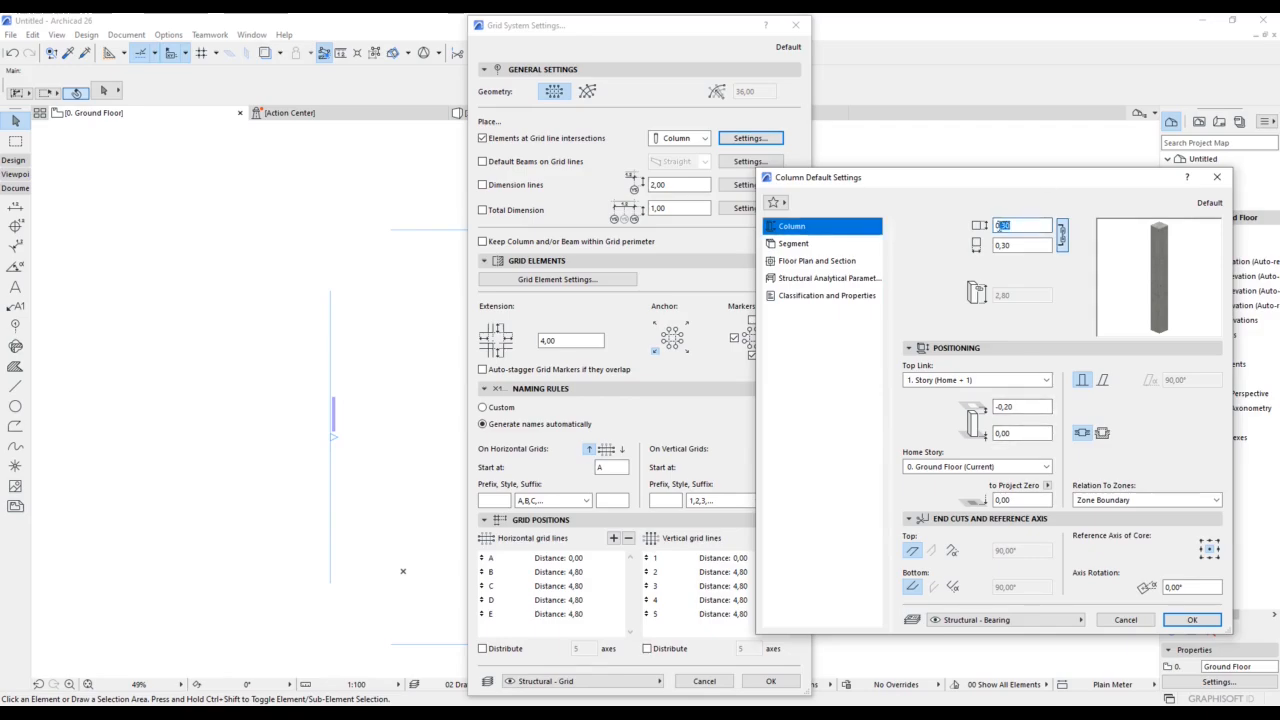
mouse_move(1017, 225)
mouse_down()
mouse_move(1004, 225)
mouse_move(1005, 242)
mouse_up()
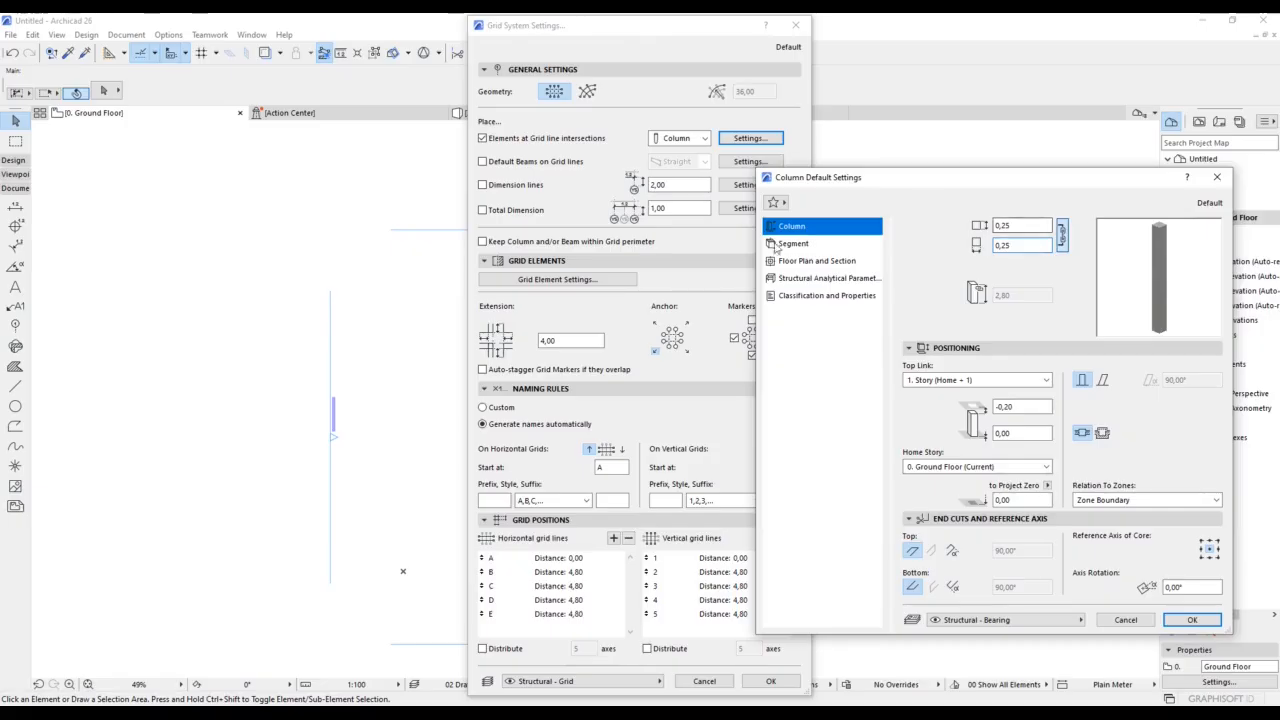
click(1192, 619)
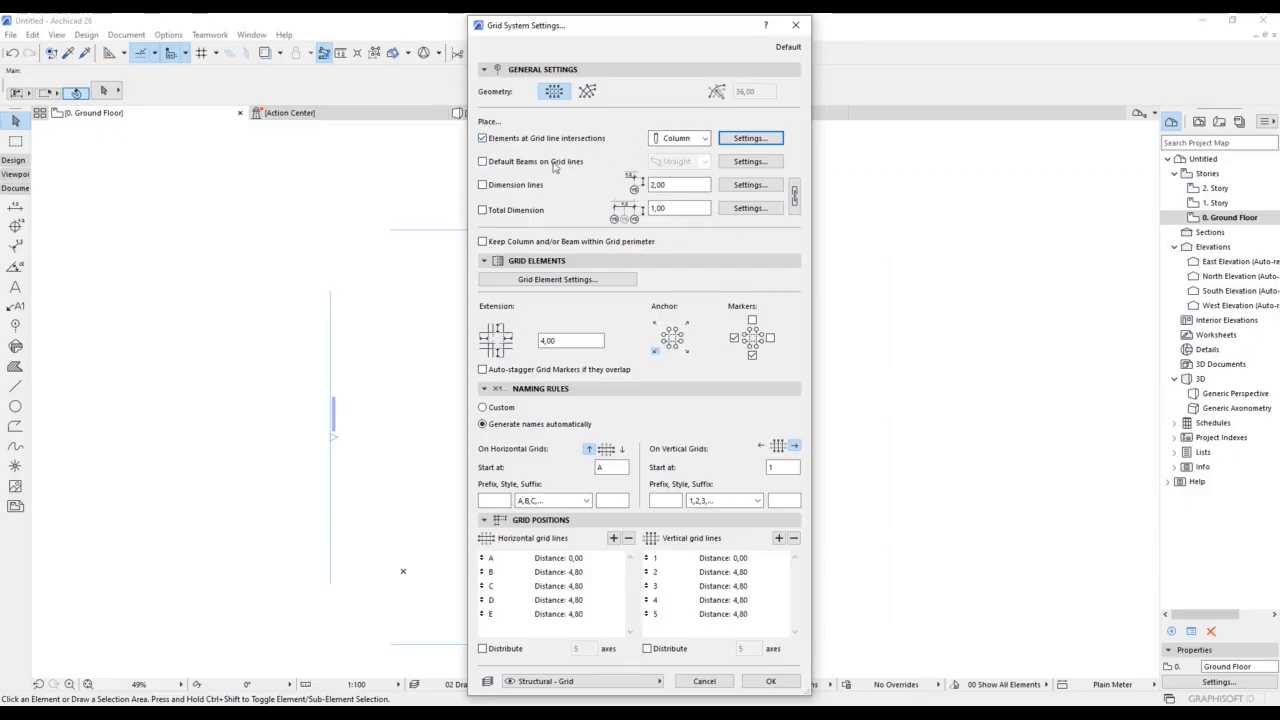
- Enable default beams on the grid lines and review the beam default settings without changing them
click(486, 164)
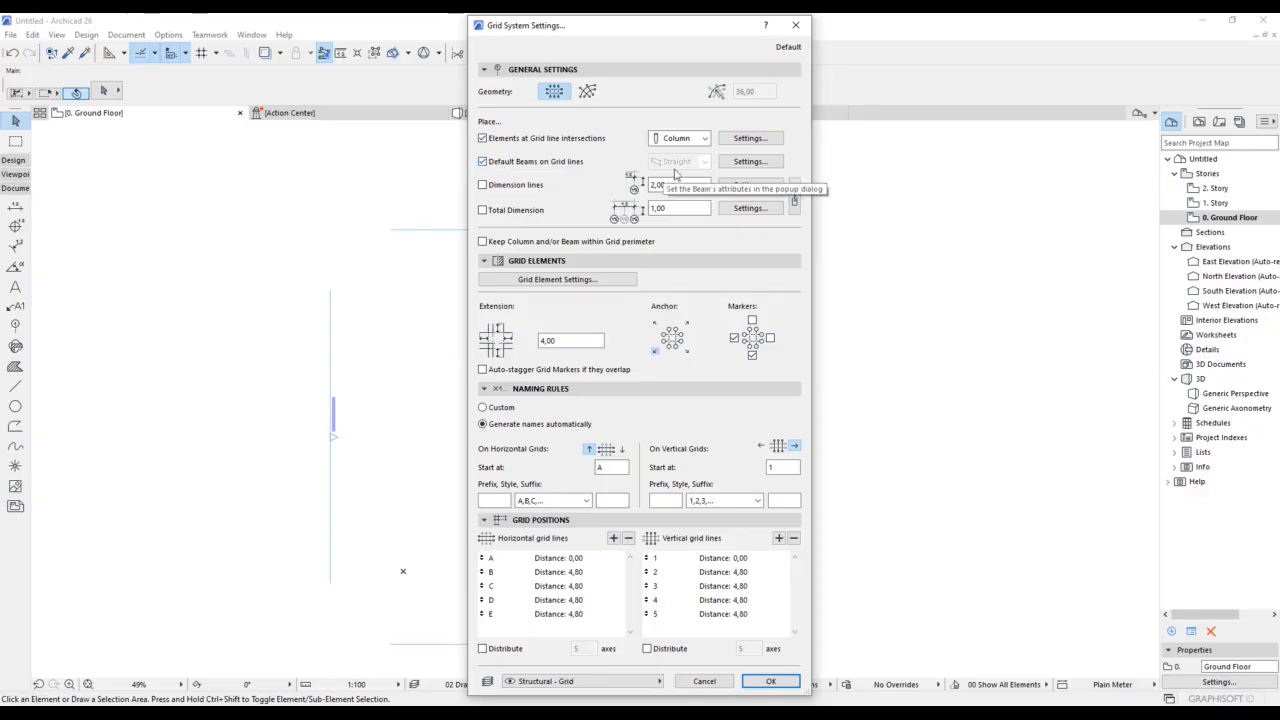
click(745, 162)
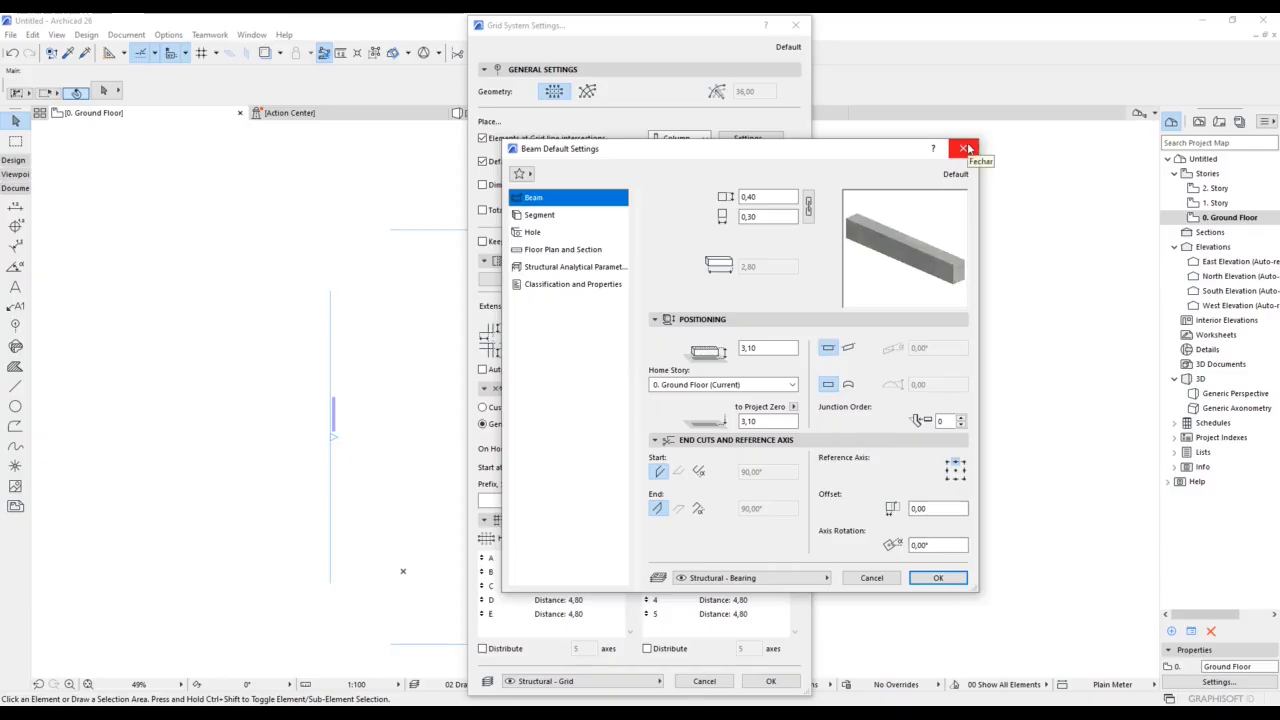
click(965, 148)
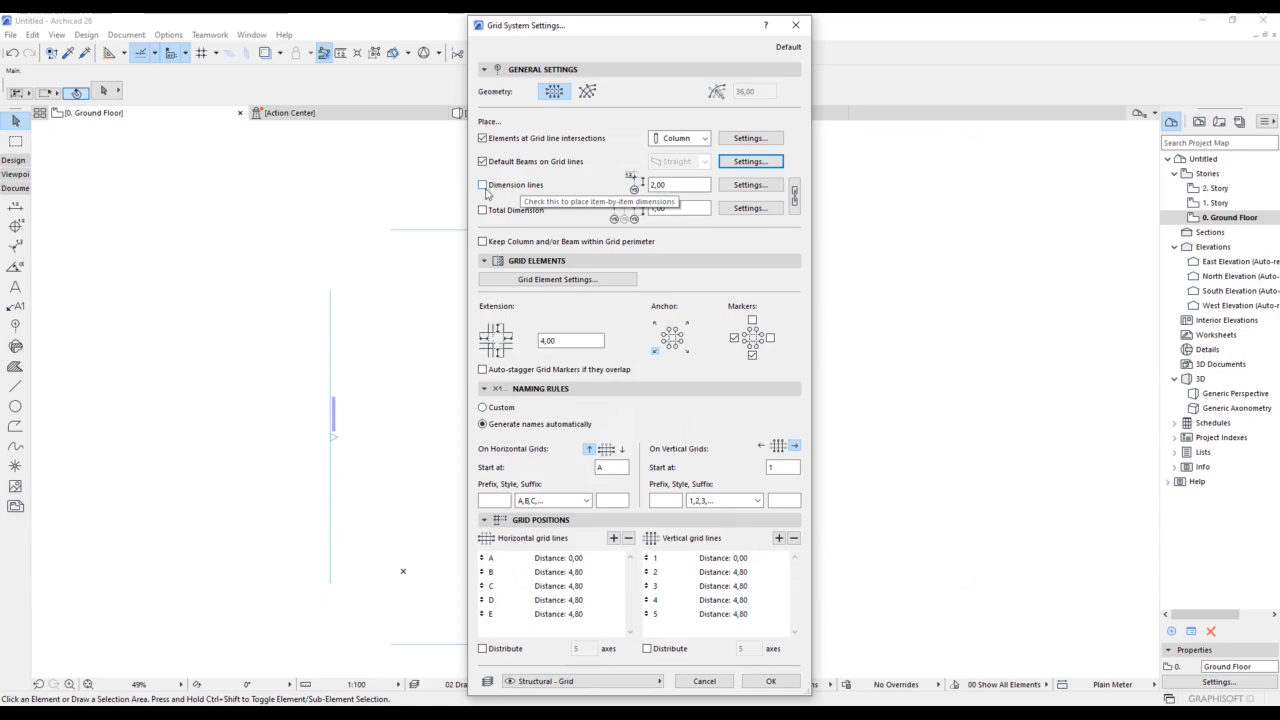
- Enable dimension lines and the total dimension for the grid system and collapse the general settings
click(483, 186)
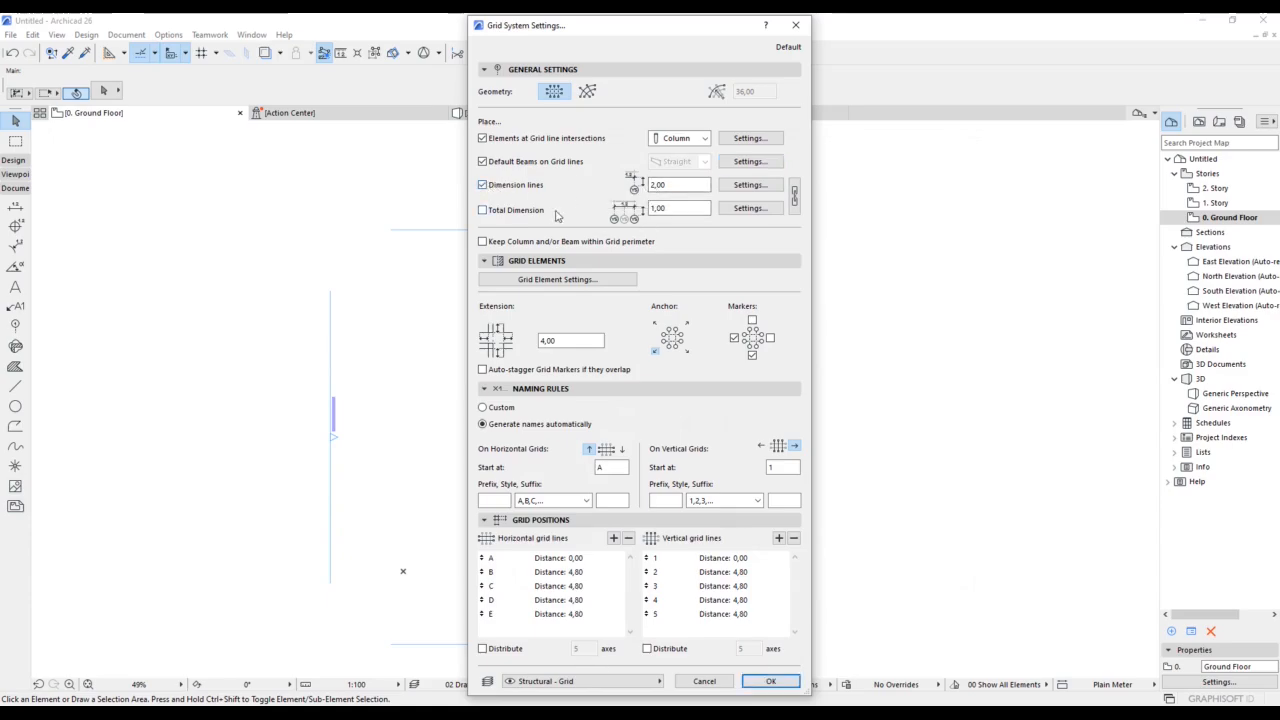
click(483, 211)
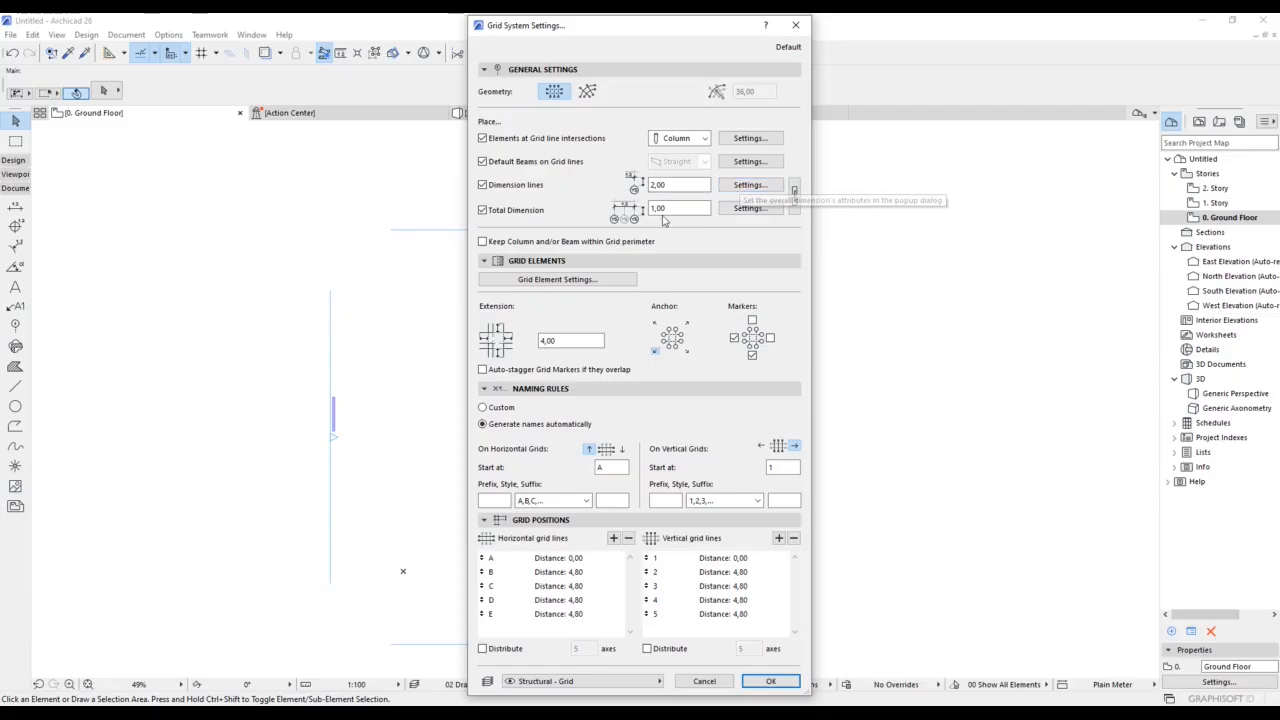
click(485, 69)
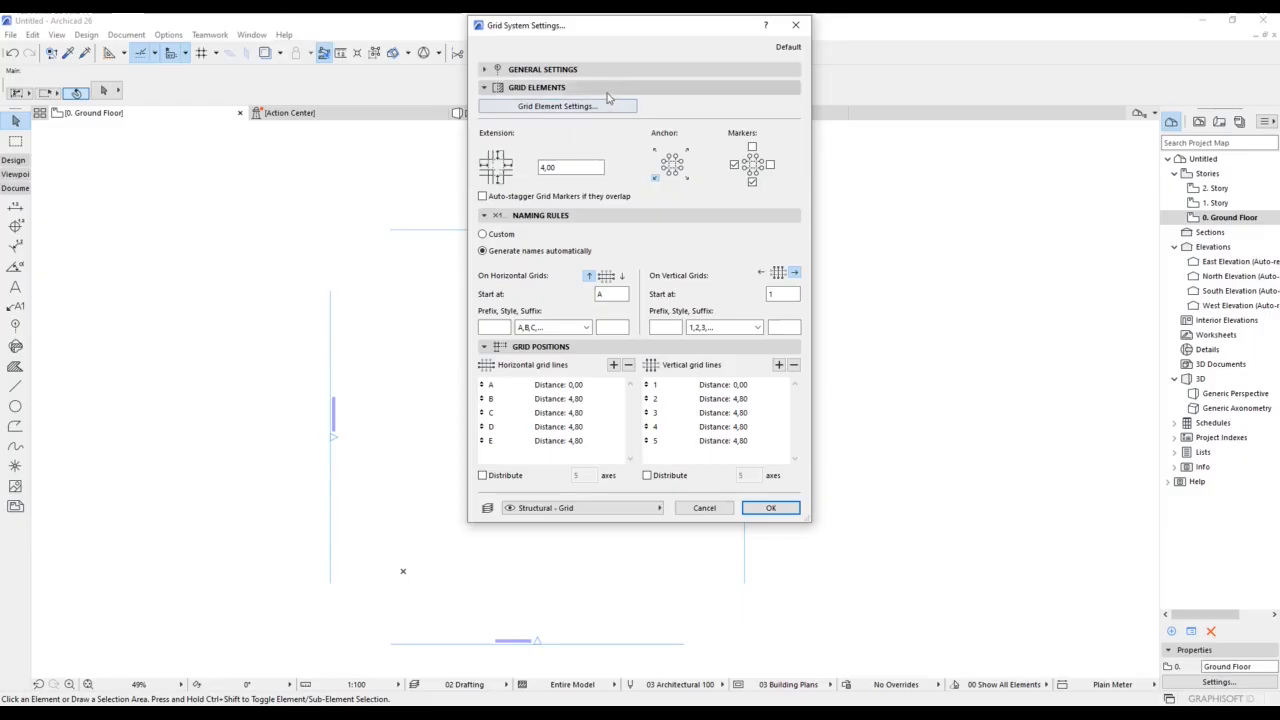
- Show the vertical grid lines' markers at the top end only, anchor the grid at its upper-left corner, and set the extension to 2,5
click(752, 148)
click(753, 182)
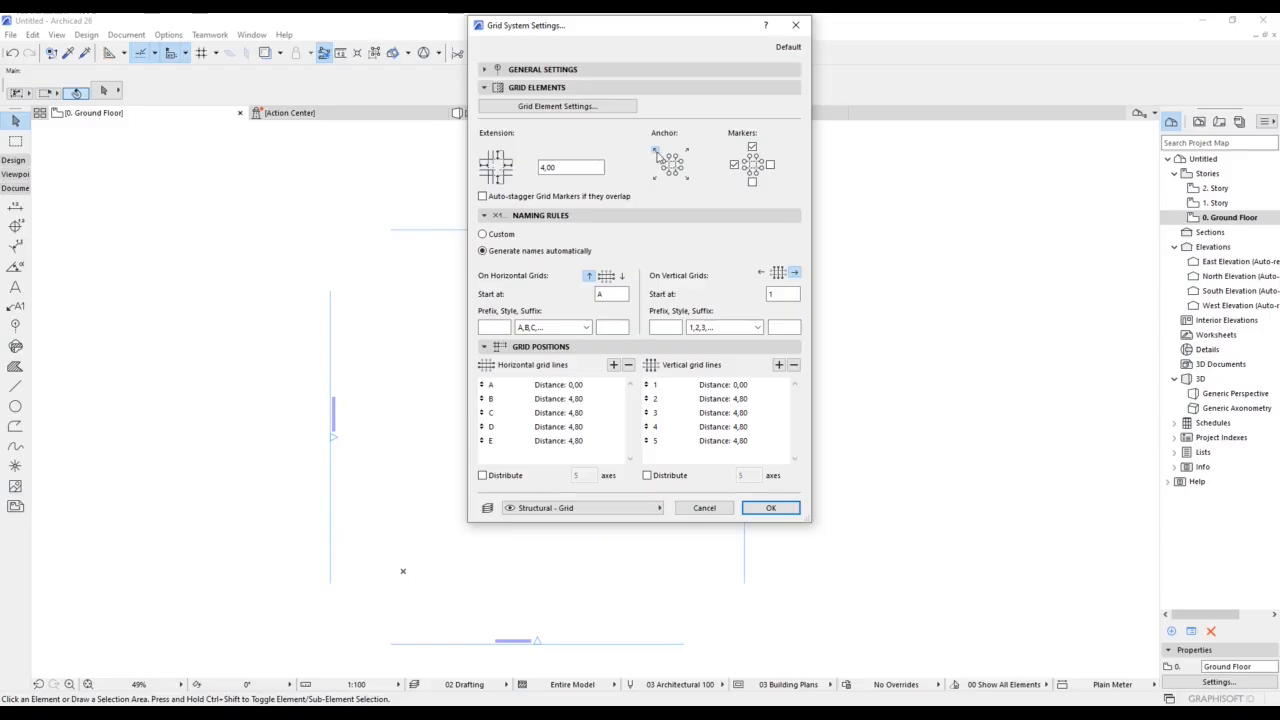
double_click(551, 169)
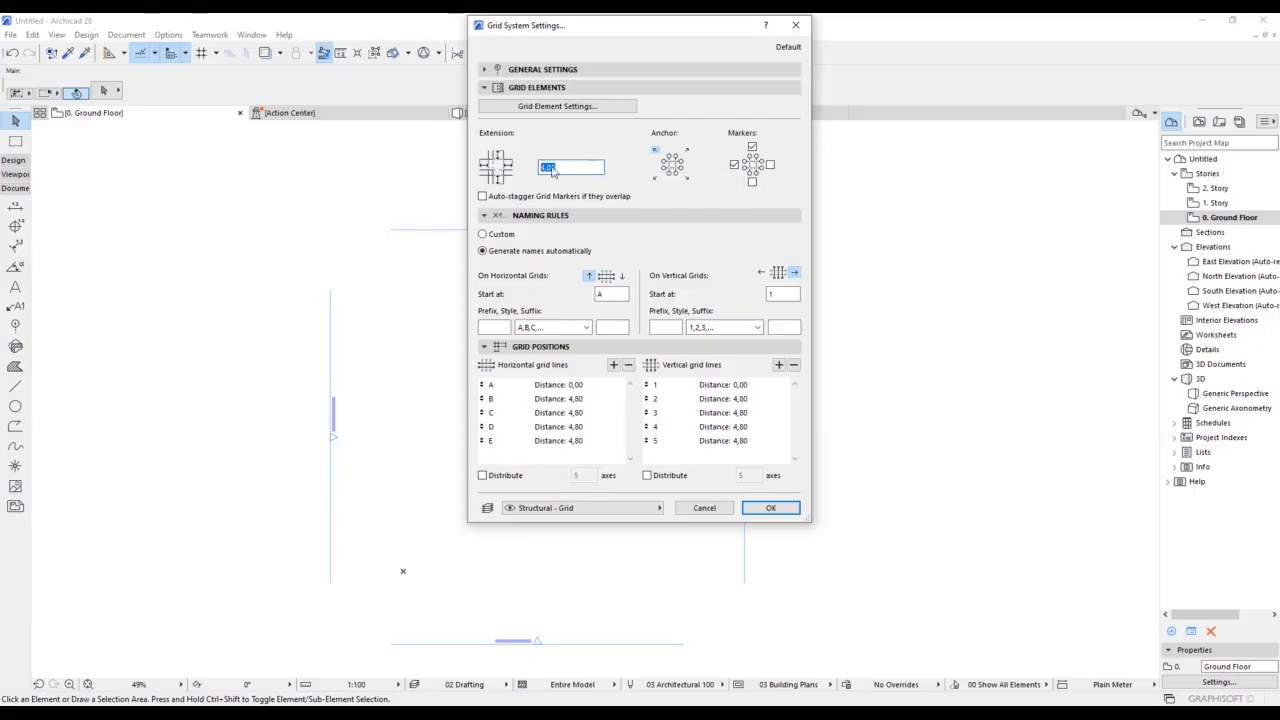
text(2,)
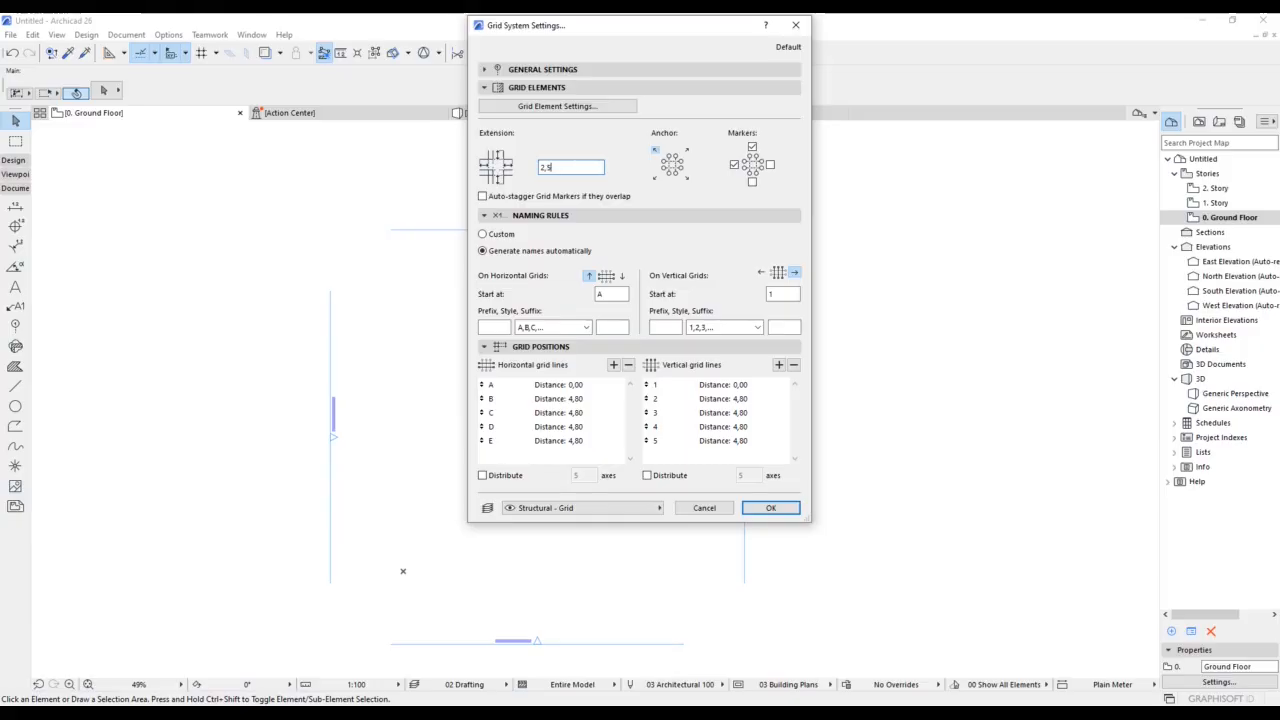
text(5)
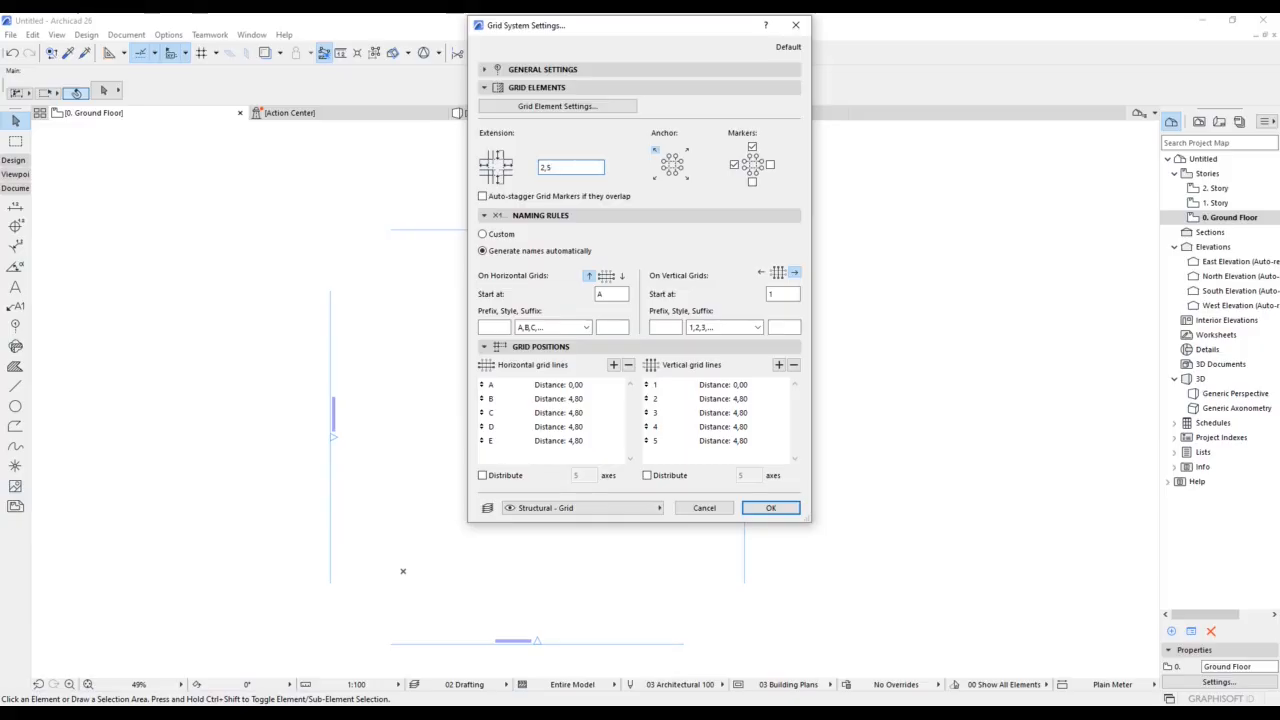
click(483, 88)
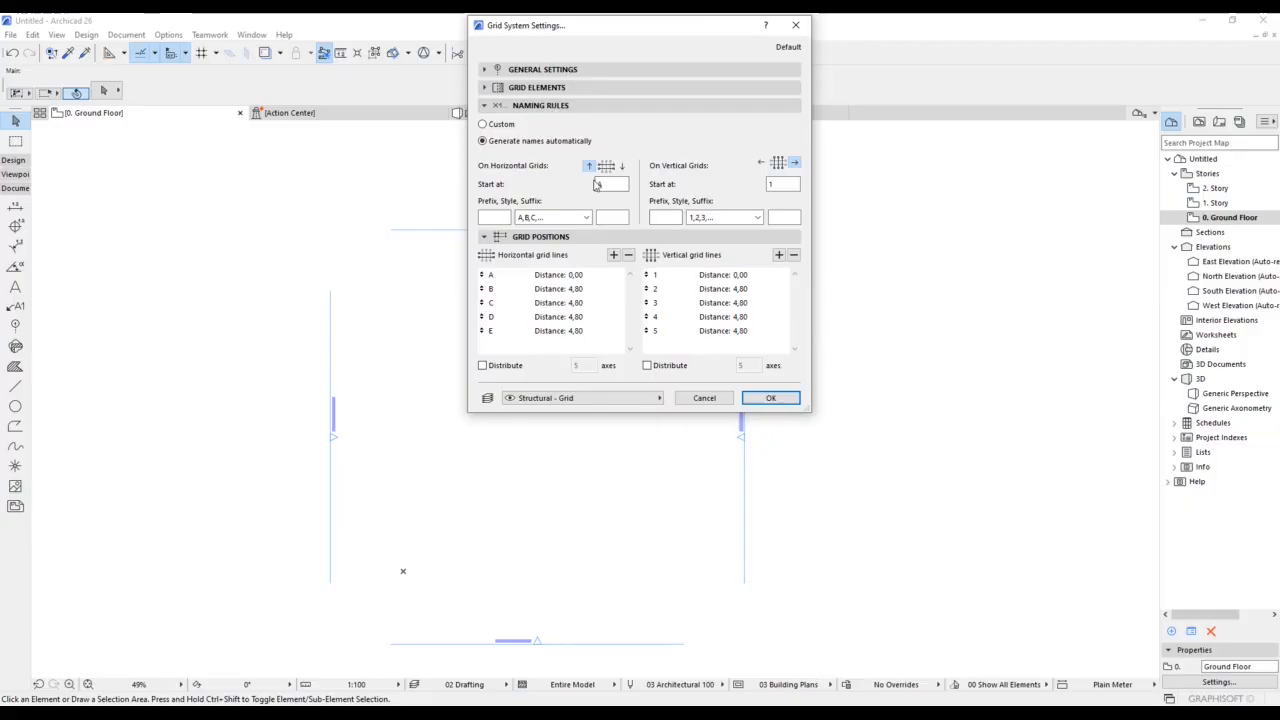
- Keep the automatic horizontal grid names starting at A and collapse the naming rules
drag(614, 182, 587, 184)
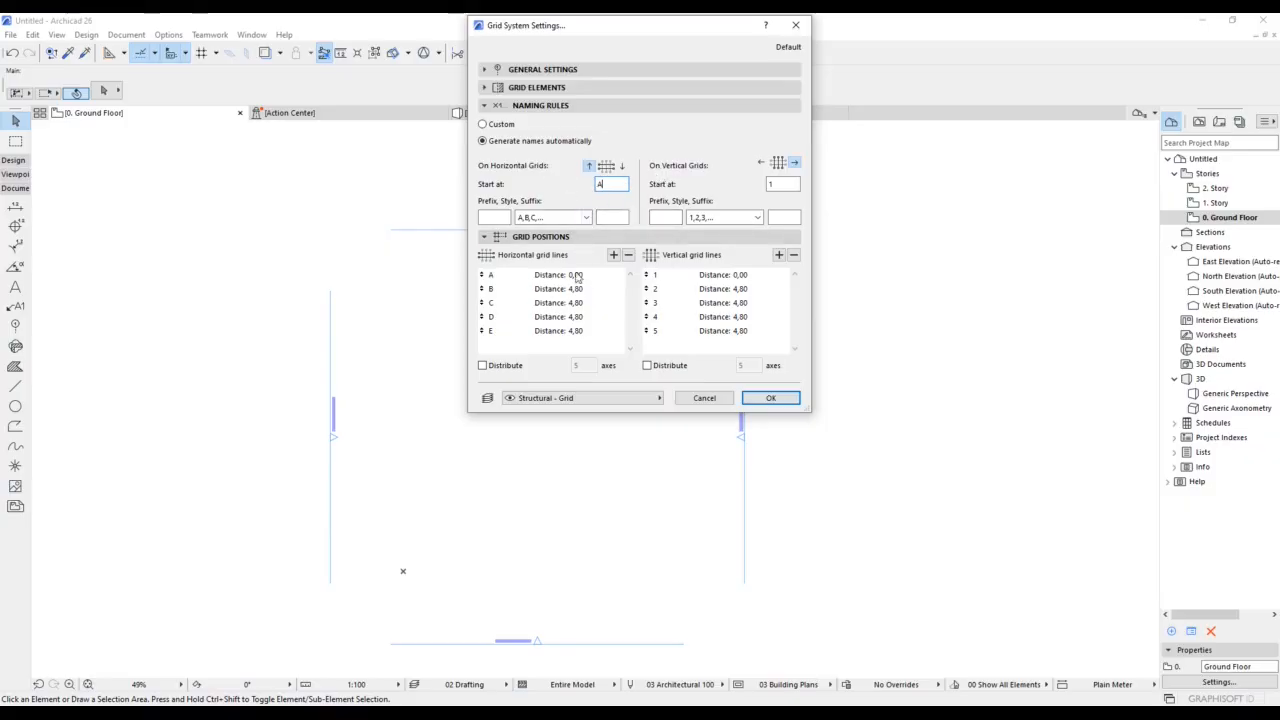
click(484, 105)
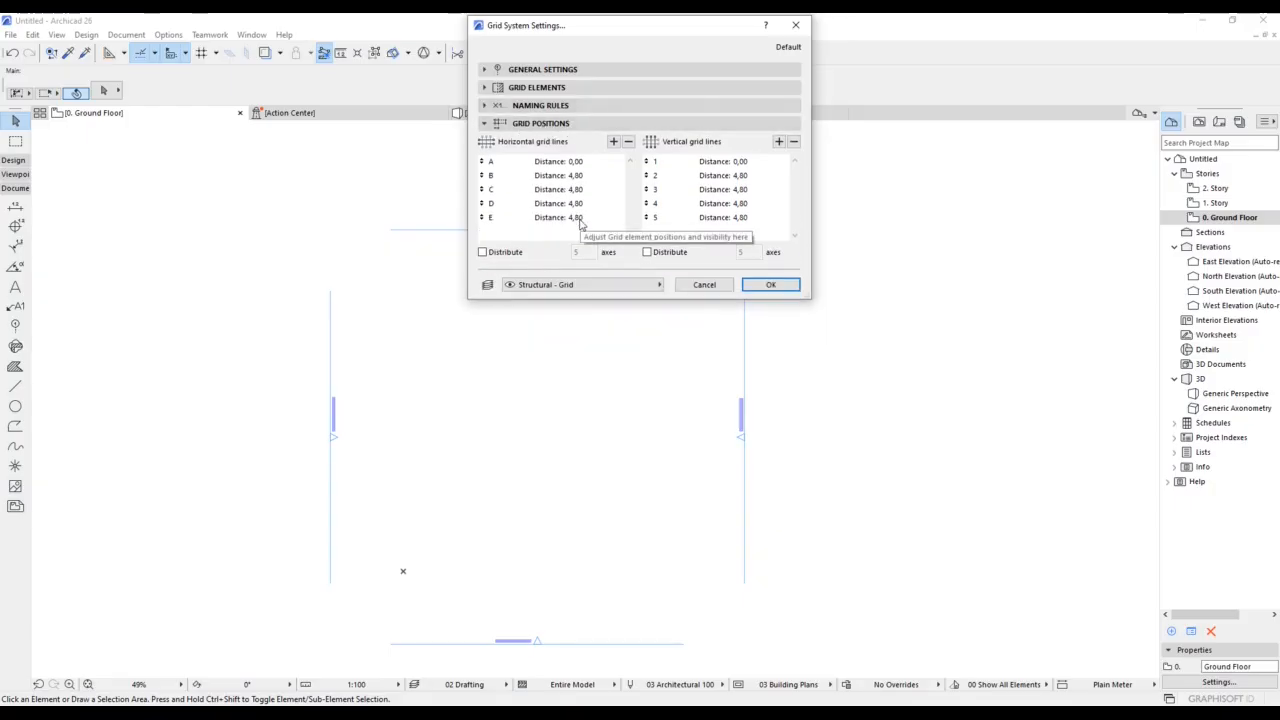
- Set the distance of horizontal grid line B to 5,00 and of grid line D to 6,00
click(495, 163)
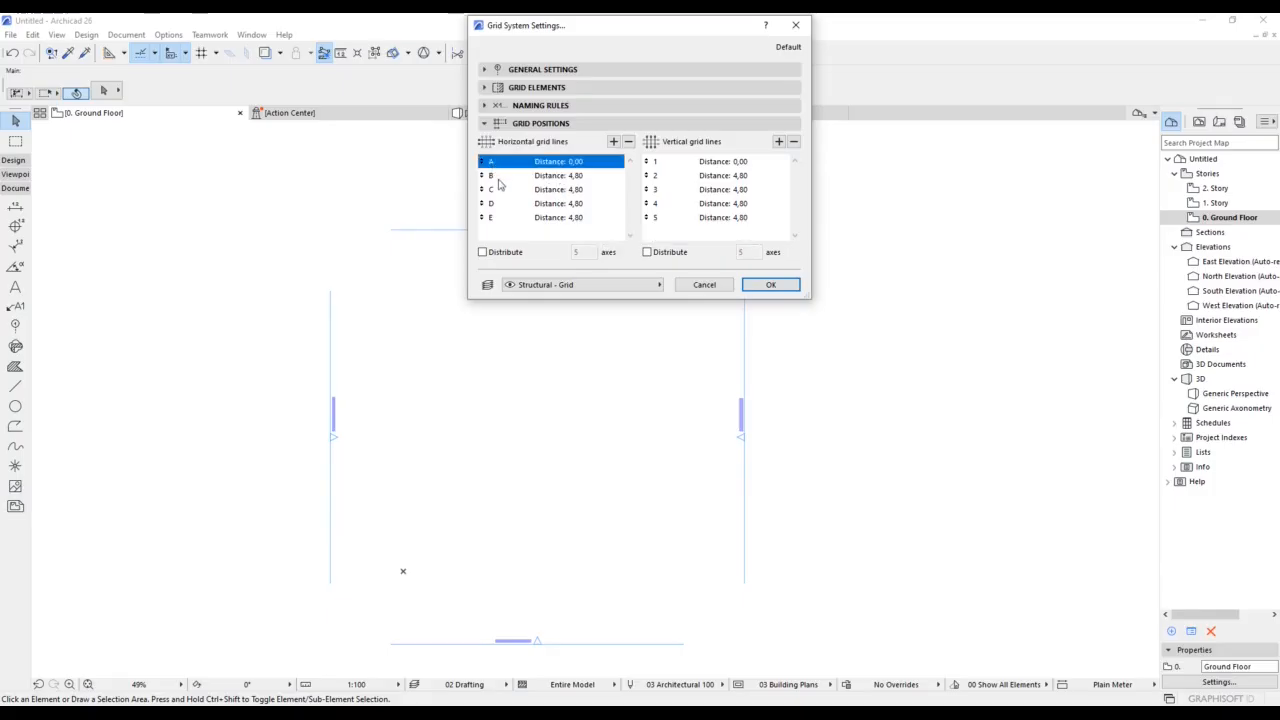
click(498, 178)
click(499, 196)
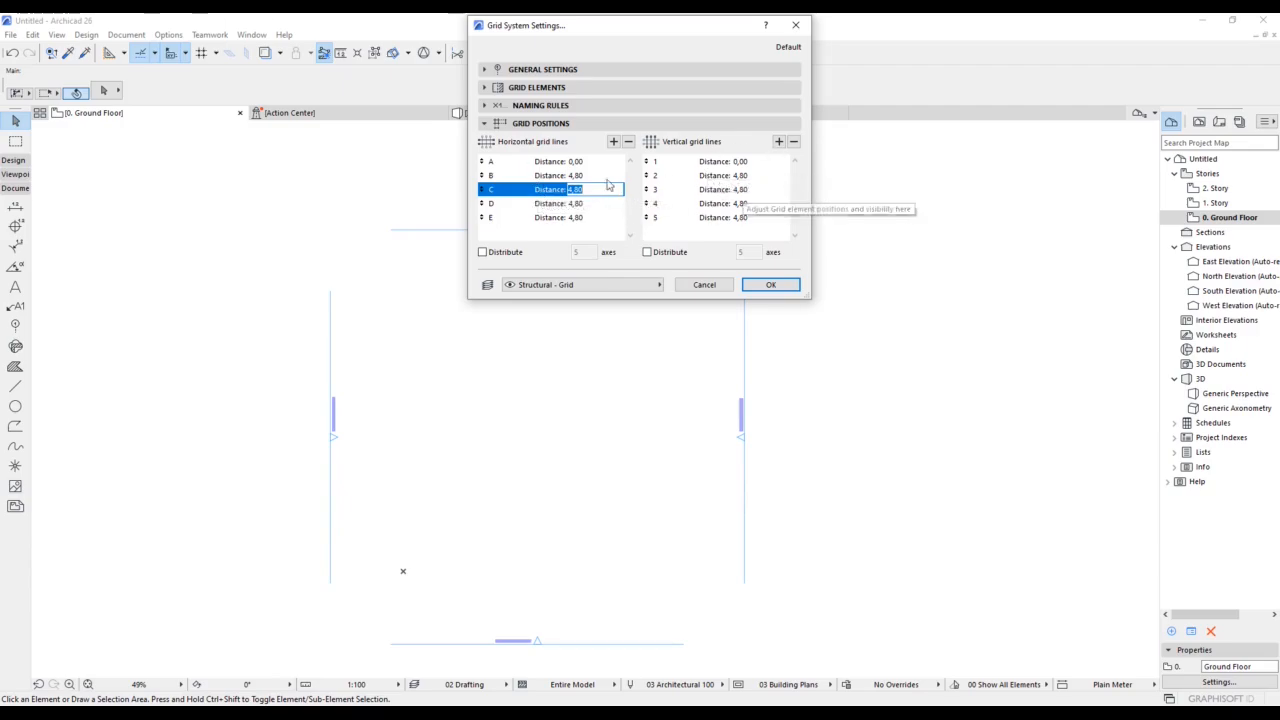
click(590, 177)
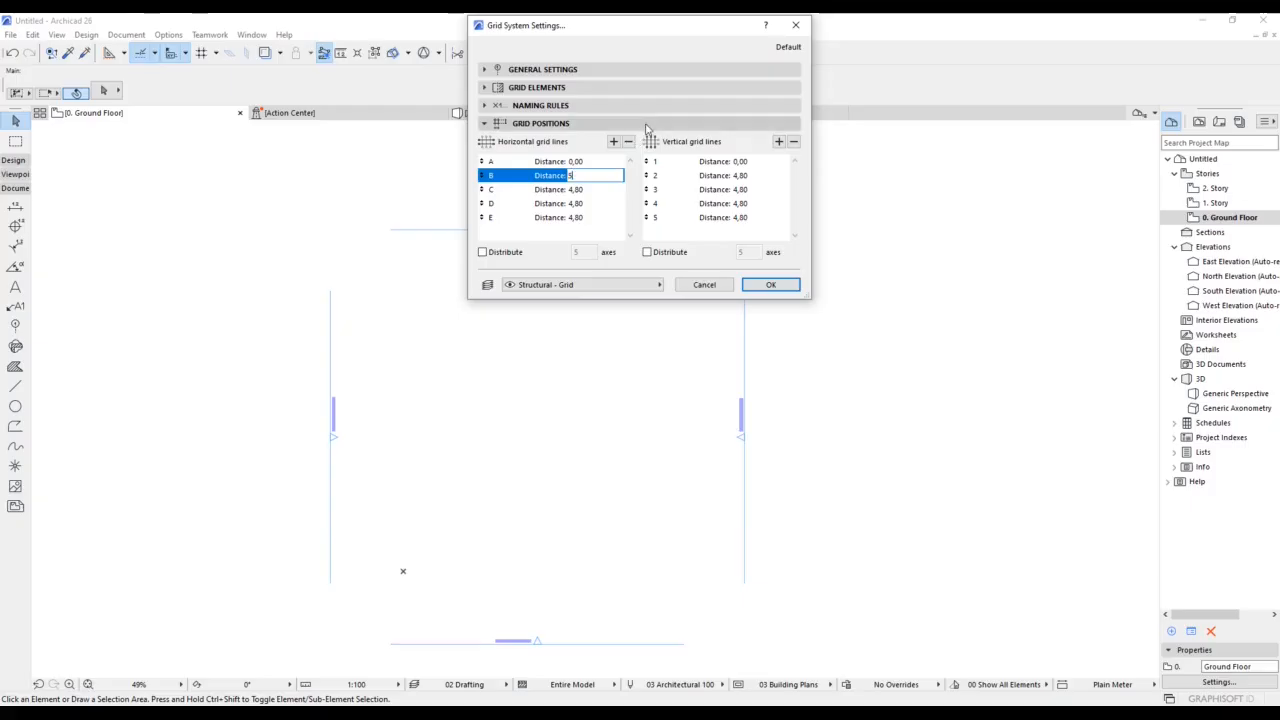
click(591, 203)
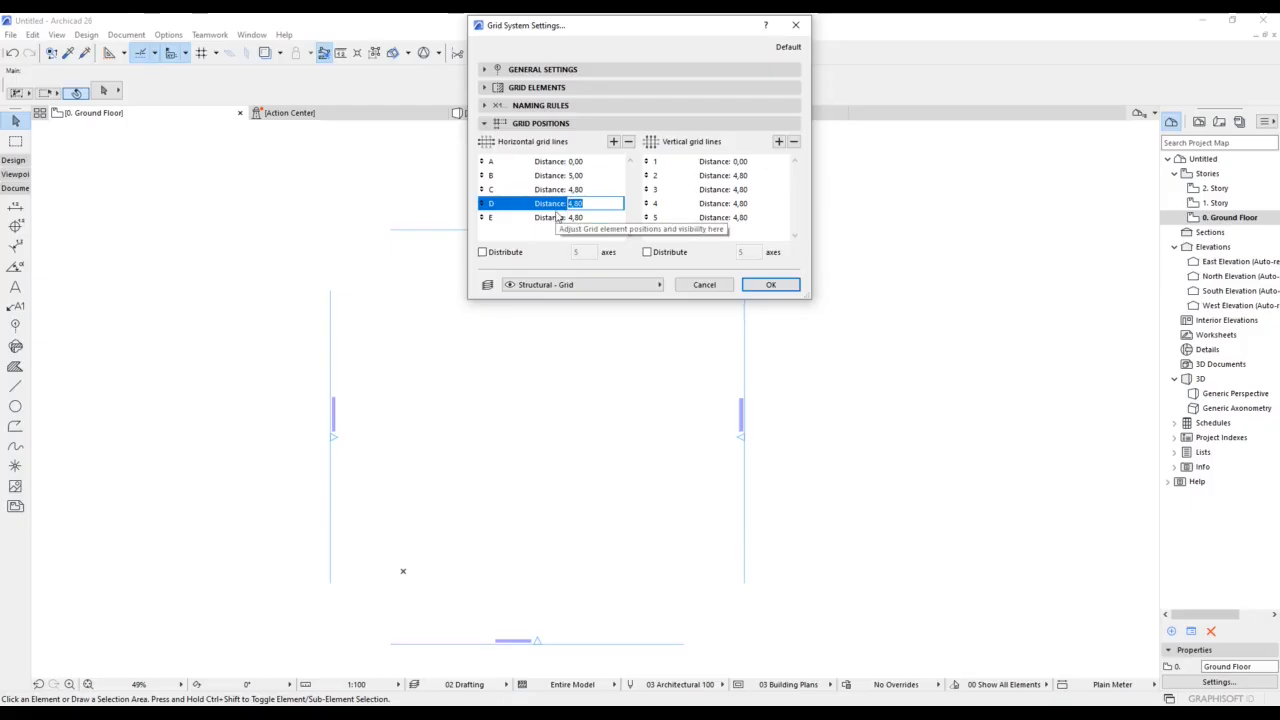
text(6,)
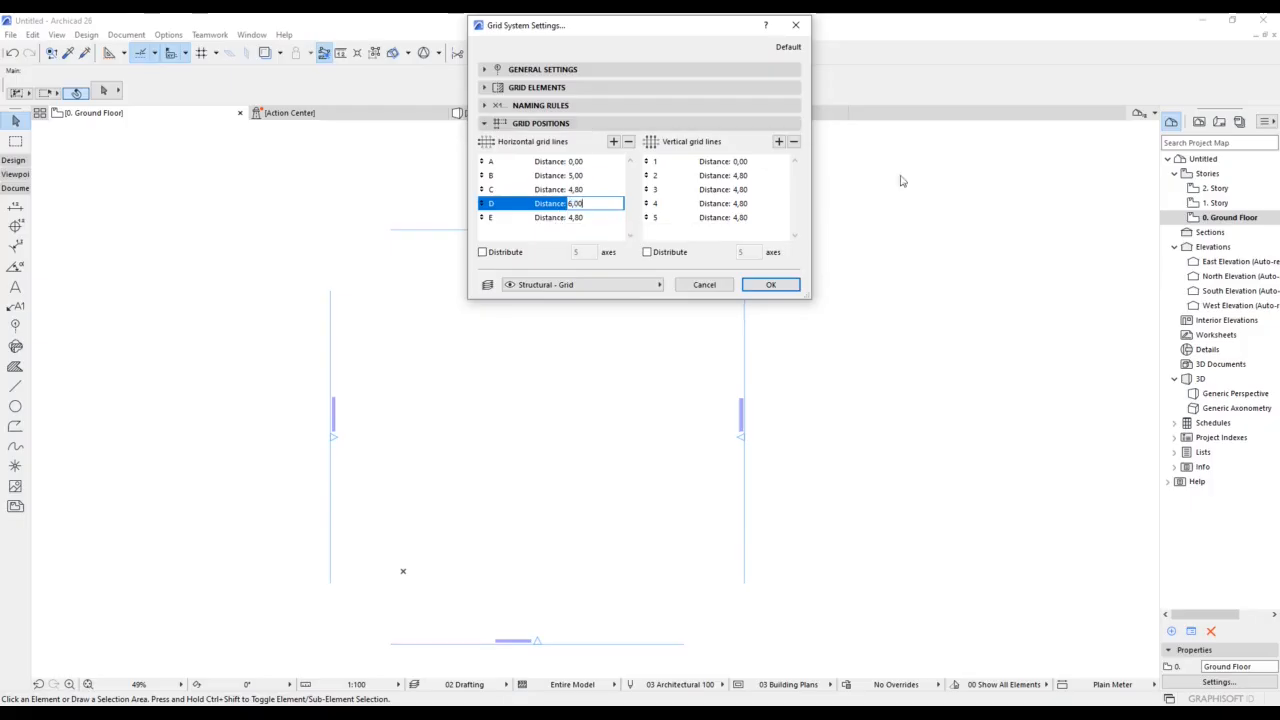
key(Return)
- Set the distance of vertical grid line 3 to 2,00 and of vertical grid line 5 to 1,00
click(741, 189)
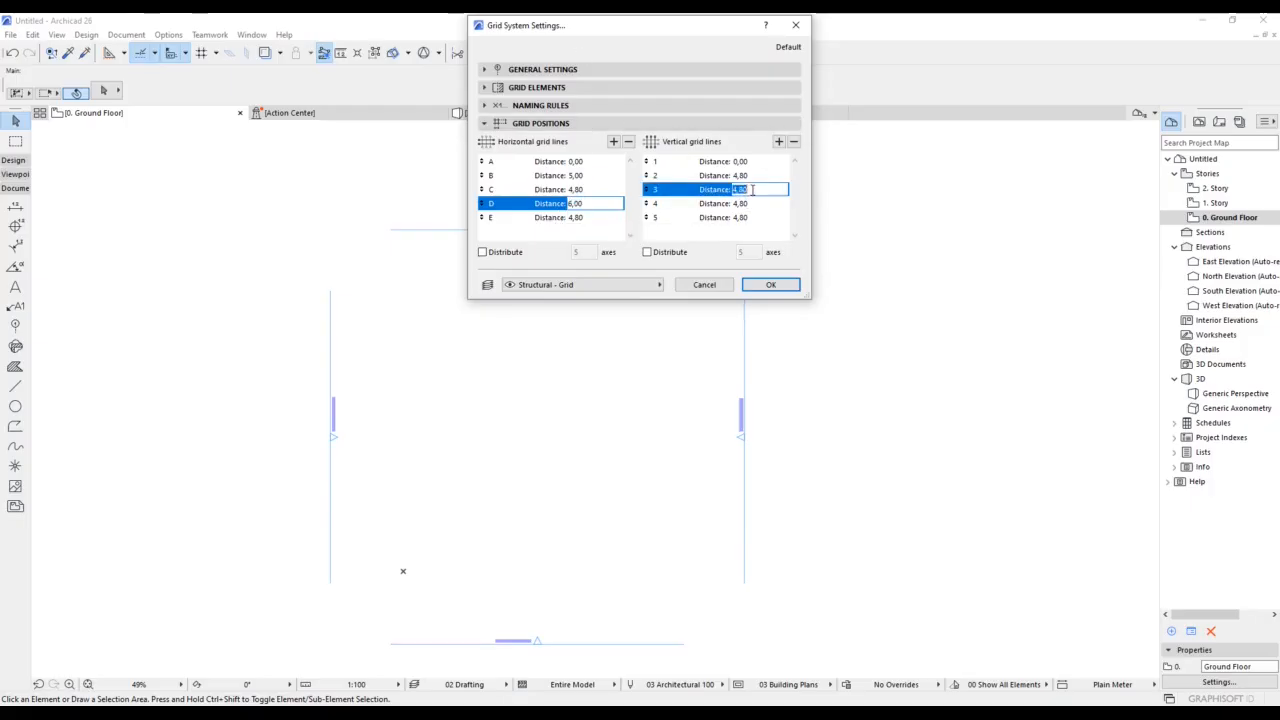
text(2)
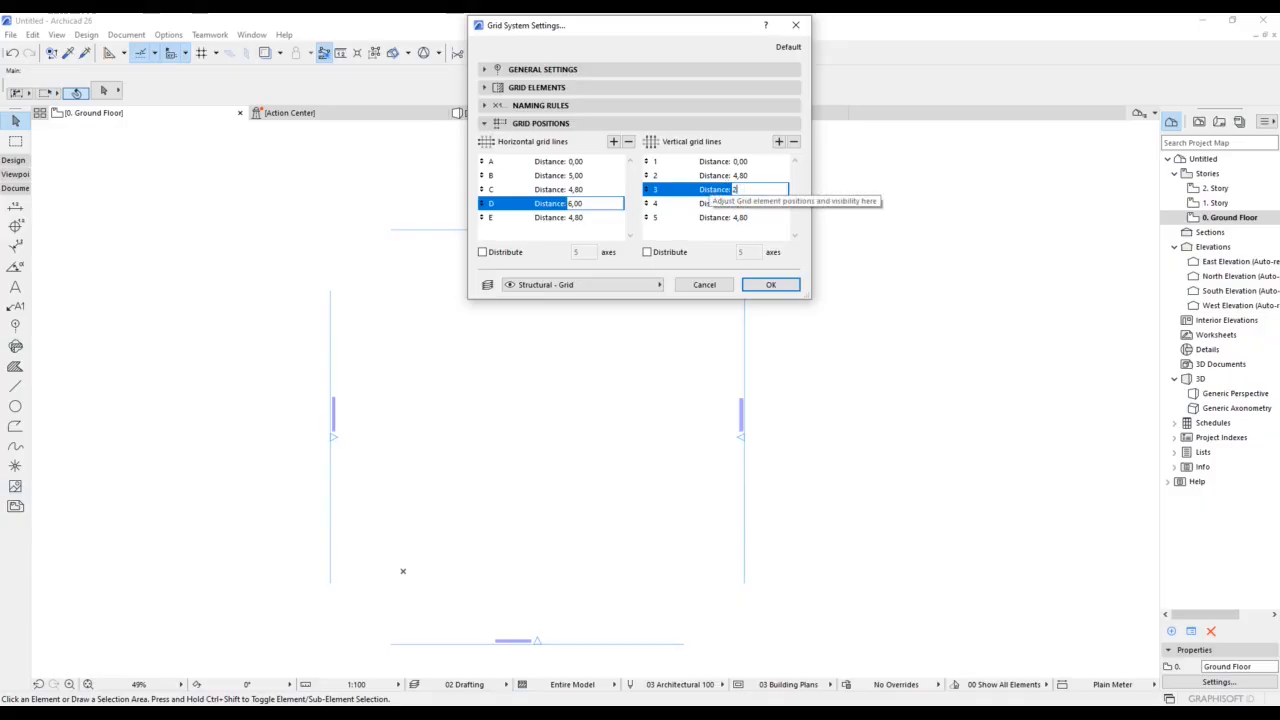
click(742, 218)
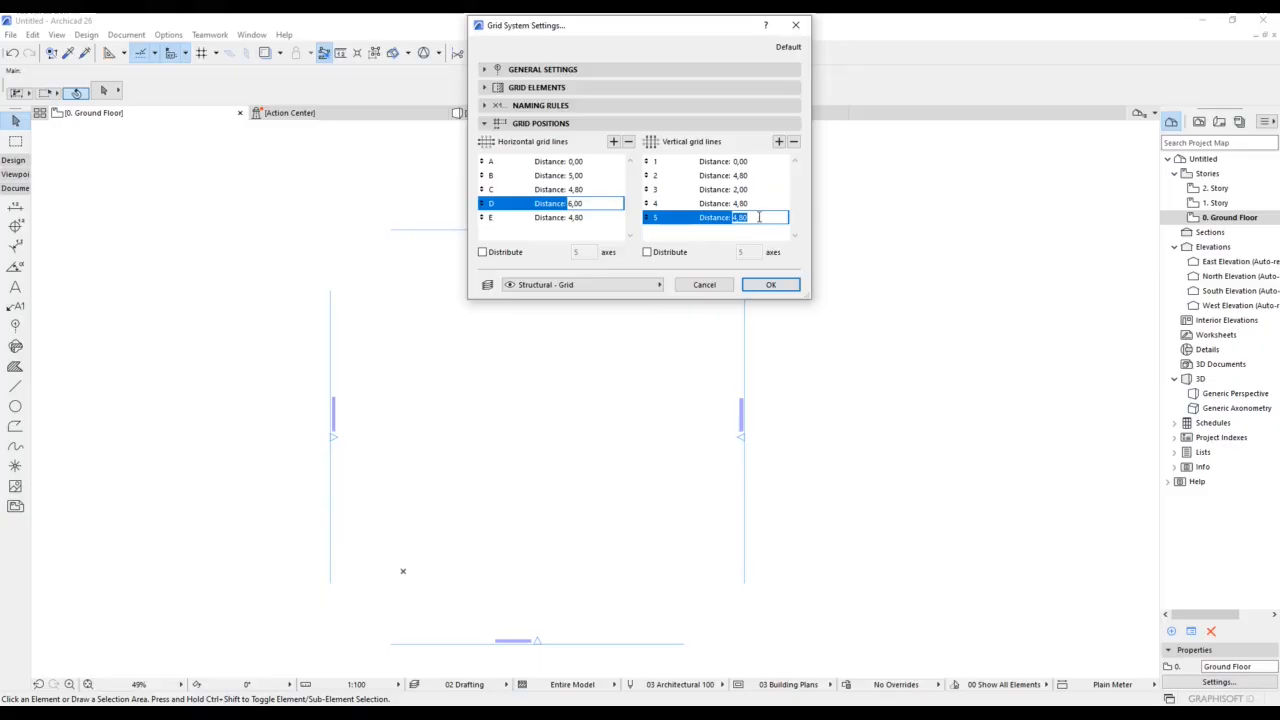
text(6)
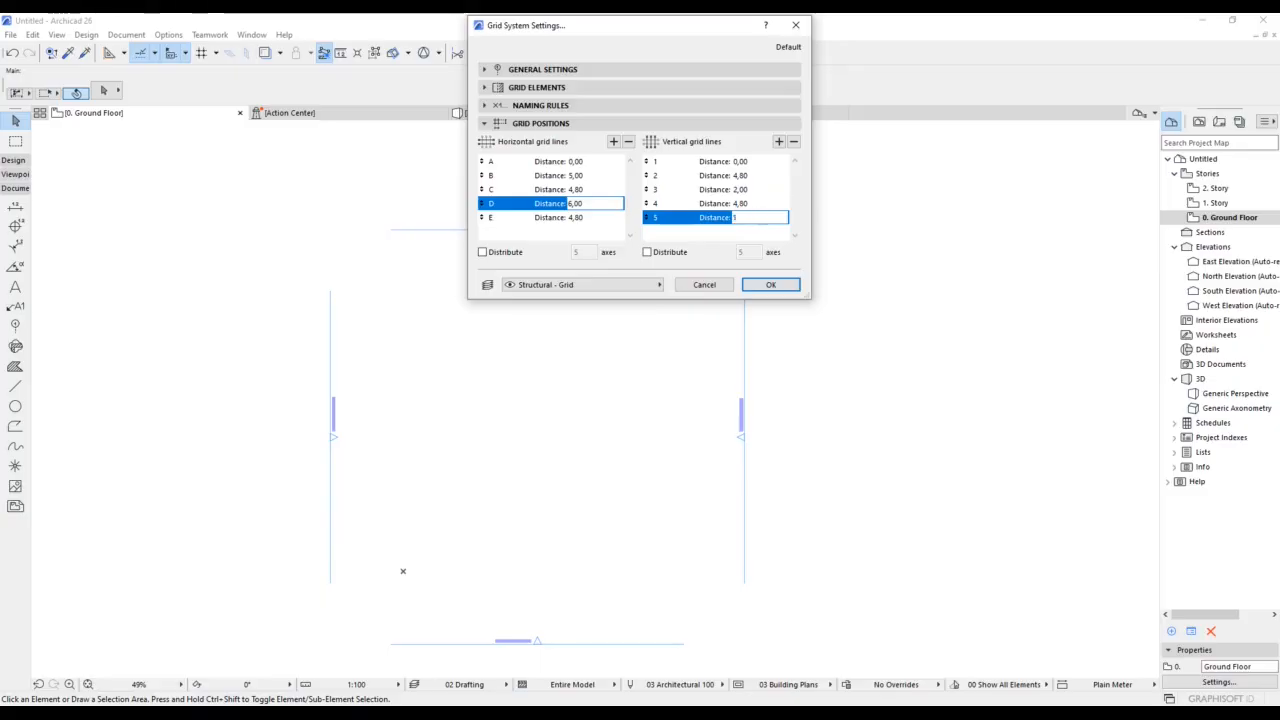
click(743, 235)
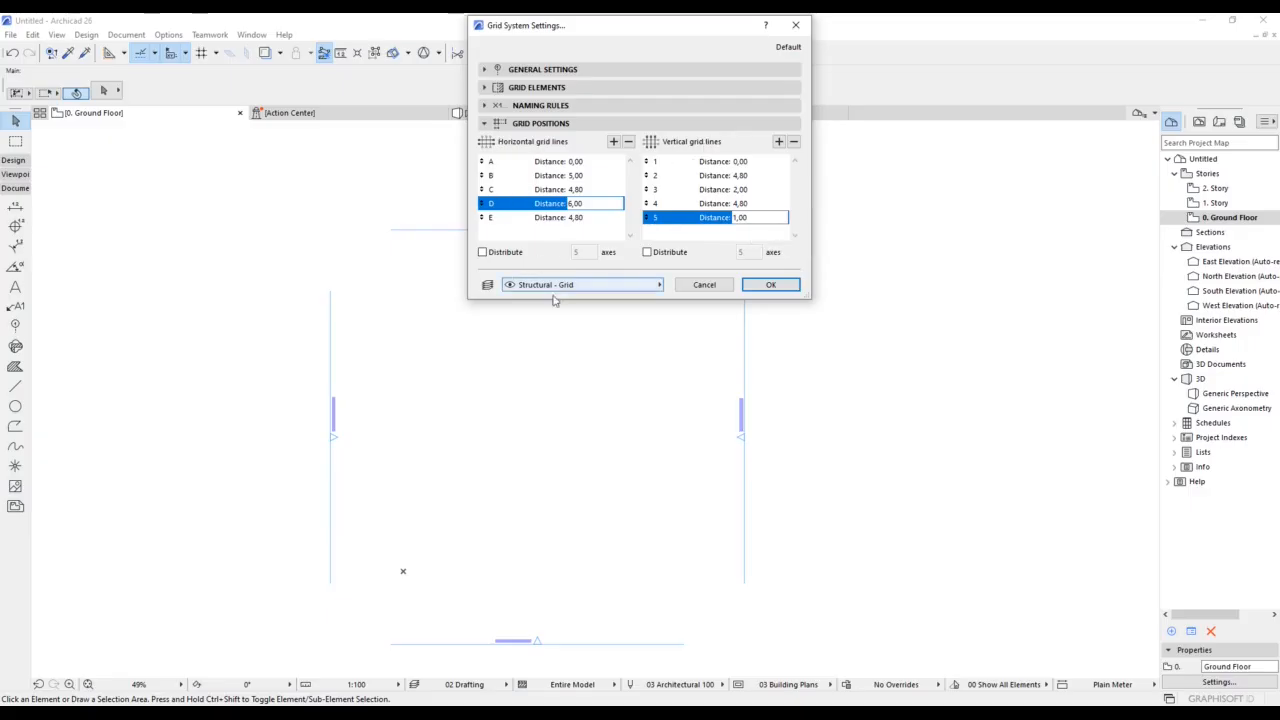
- Accept the grid system settings and place the grid between the elevation markers on the ground floor plan, aligned horizontally at 0°
click(784, 286)
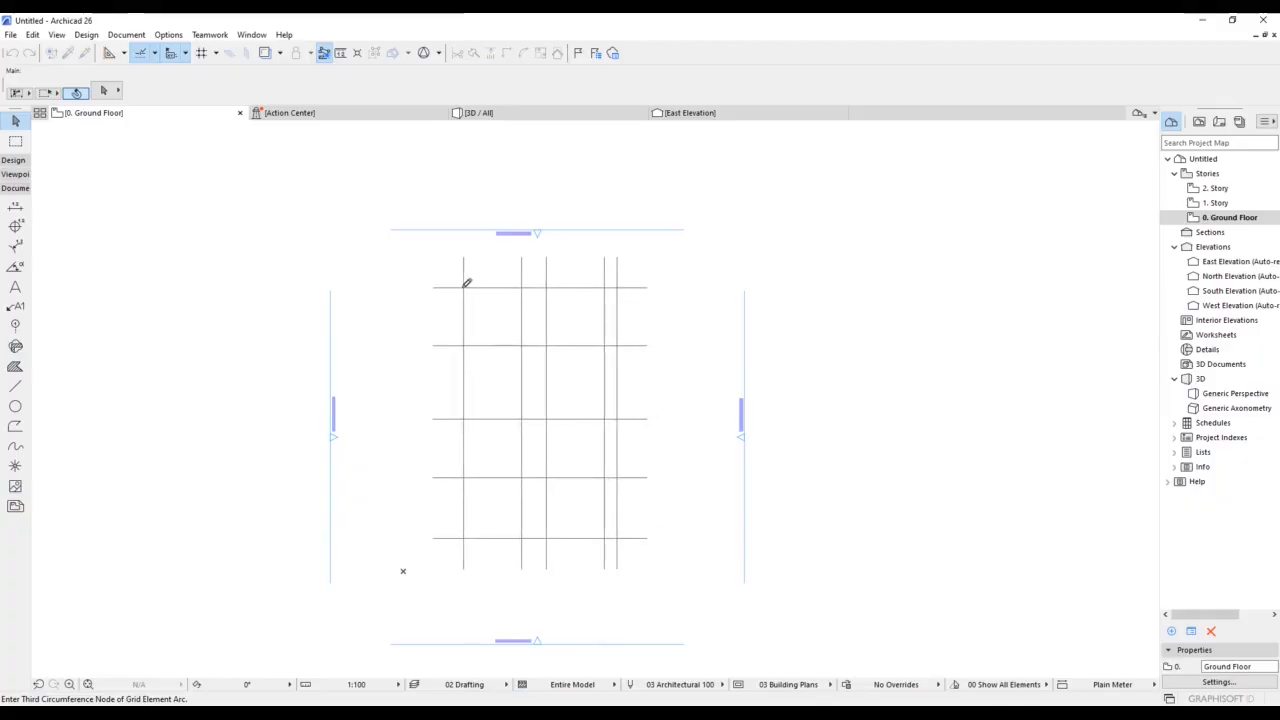
click(463, 284)
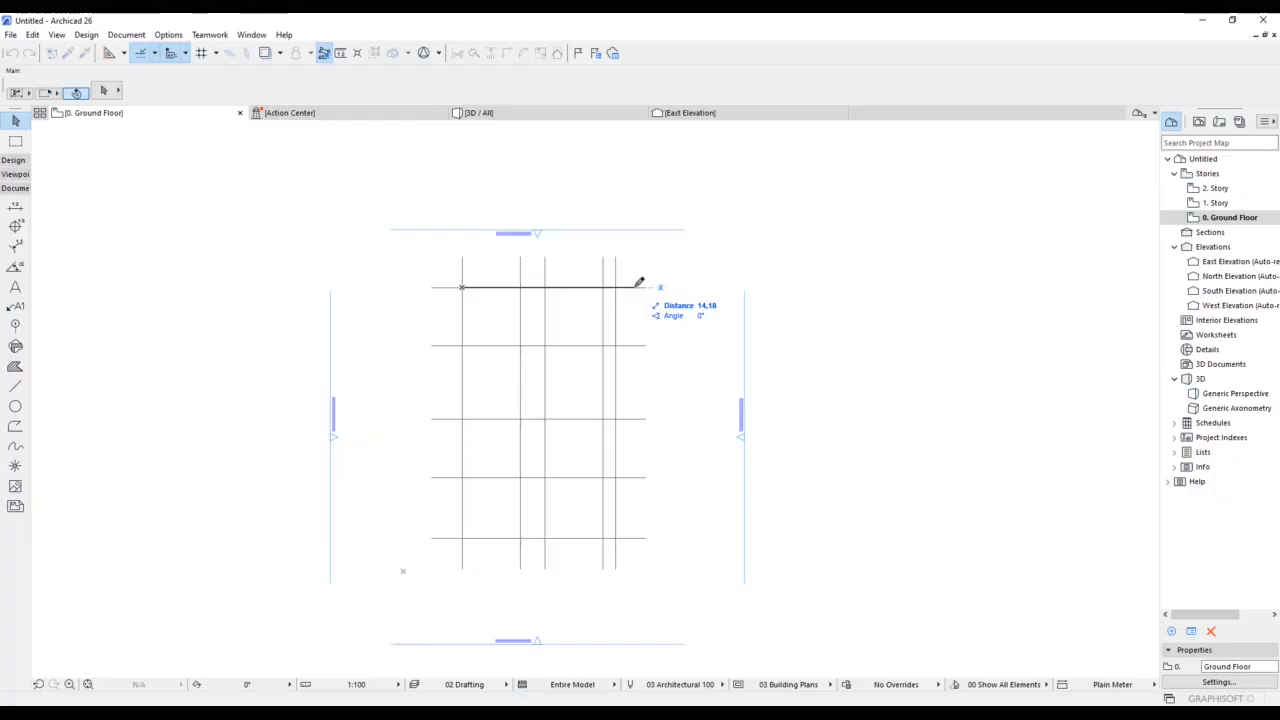
click(637, 286)
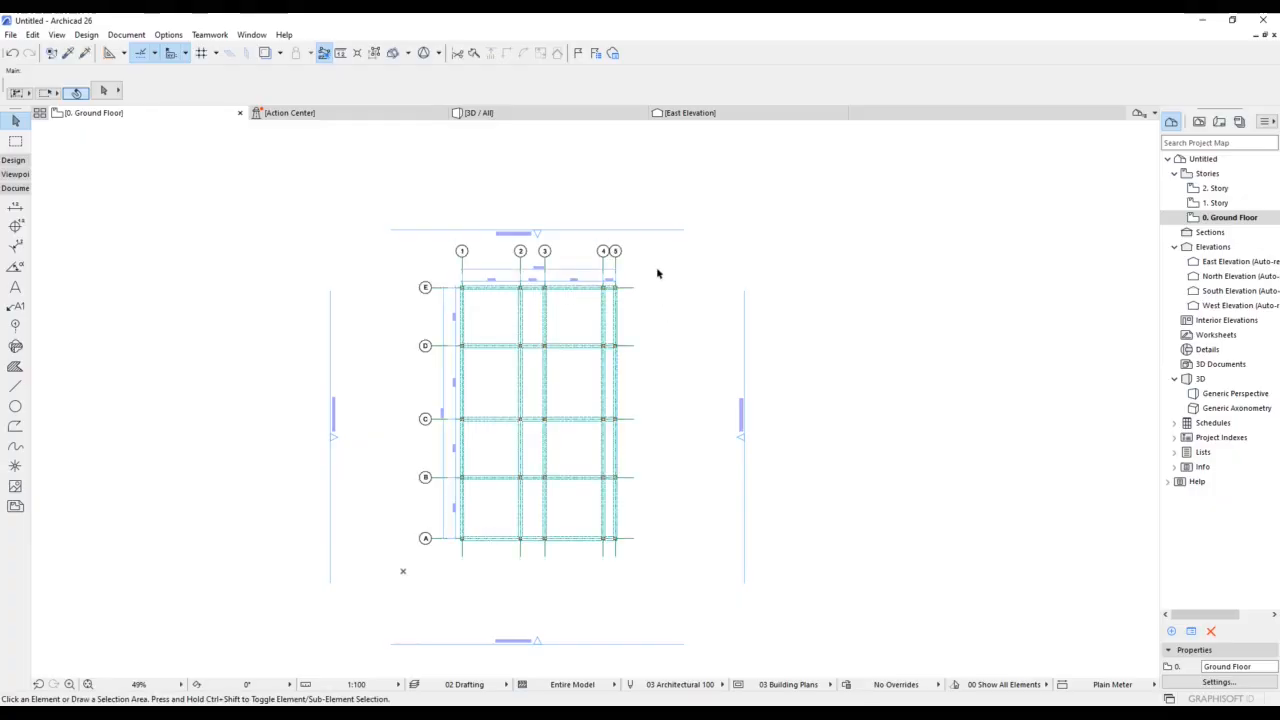
- Examine the placed grid's columns, beams and dimensions up close on the floor plan and from several angles in 3D
scroll(500, 335, up, 10)
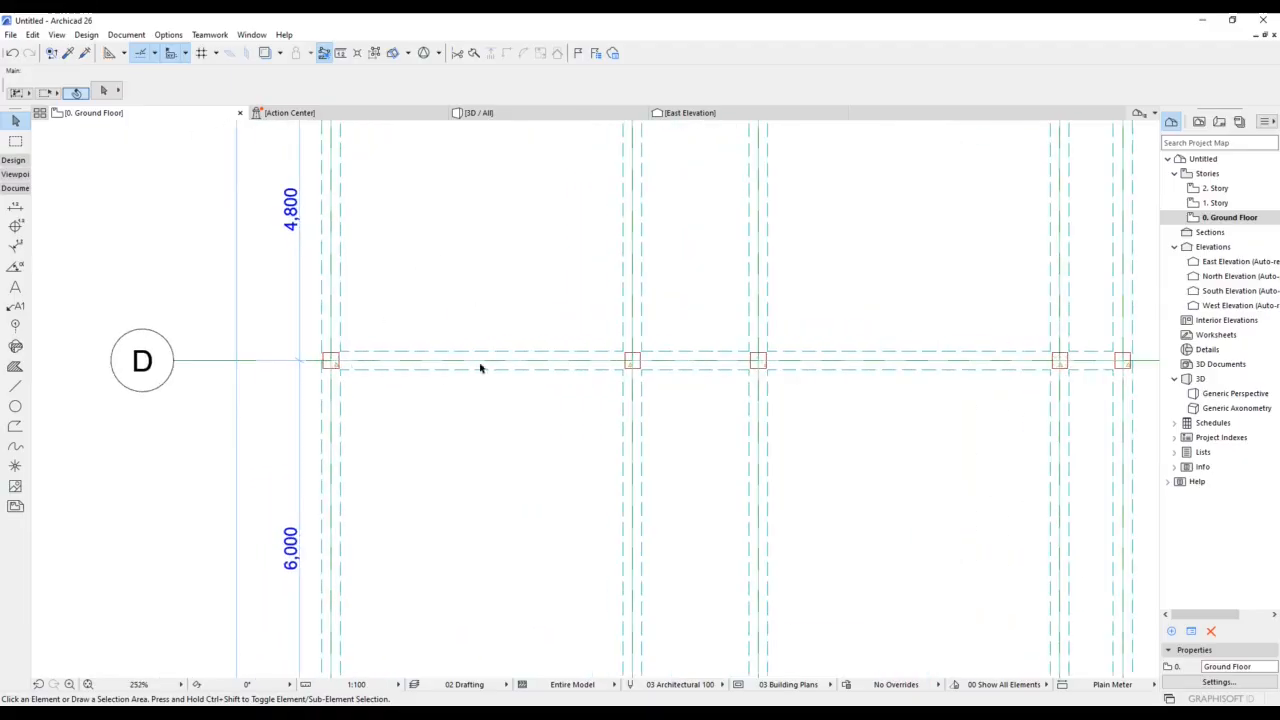
scroll(480, 368, down, 8)
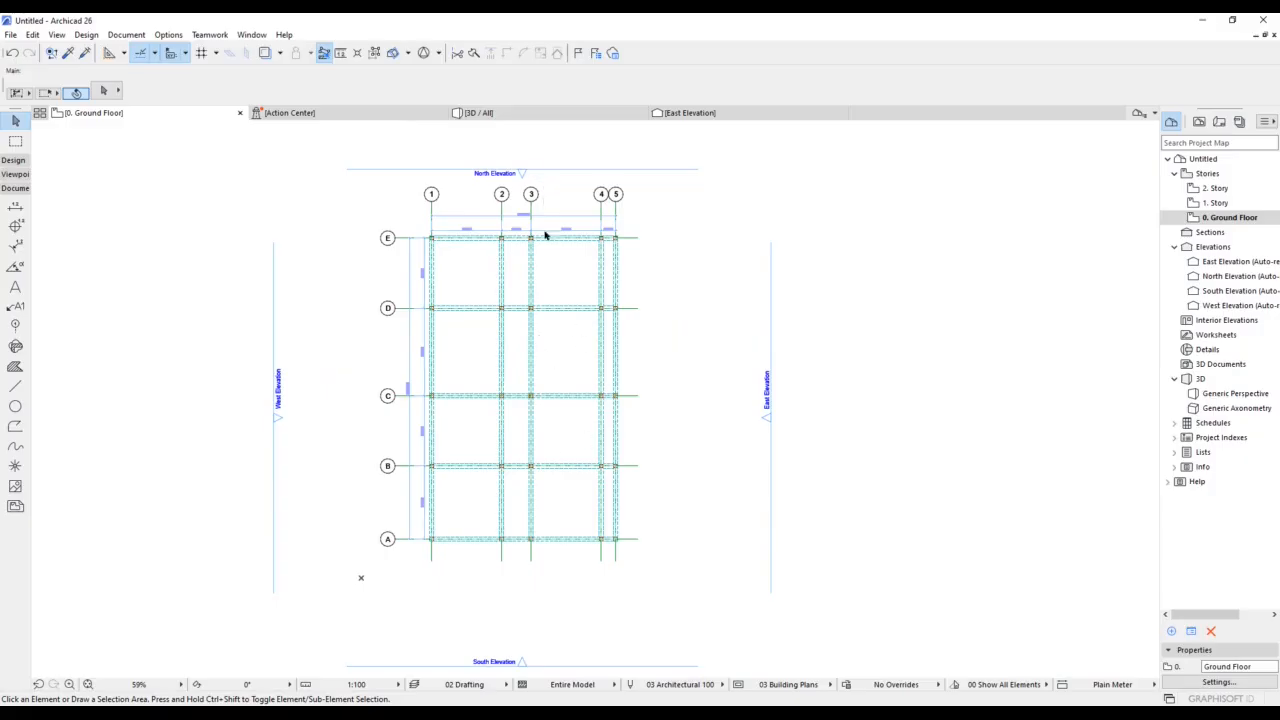
middle_drag(544, 274, 545, 311)
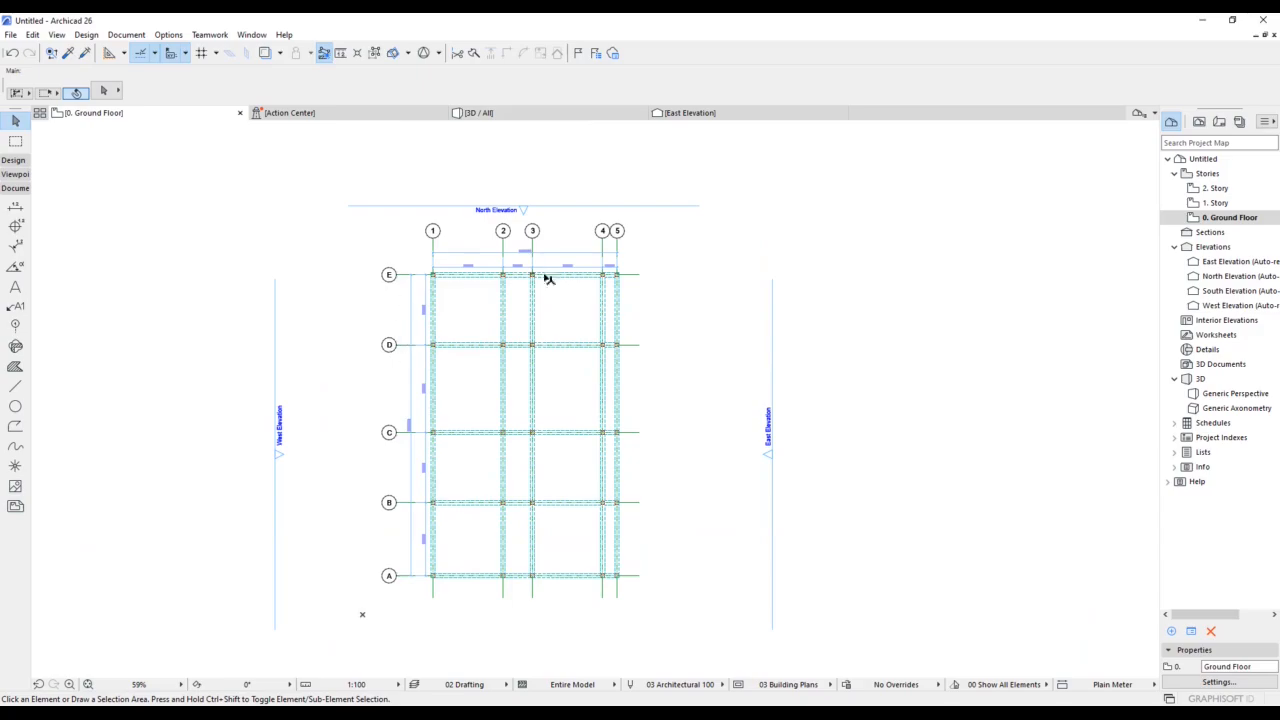
middle_drag(556, 286, 563, 291)
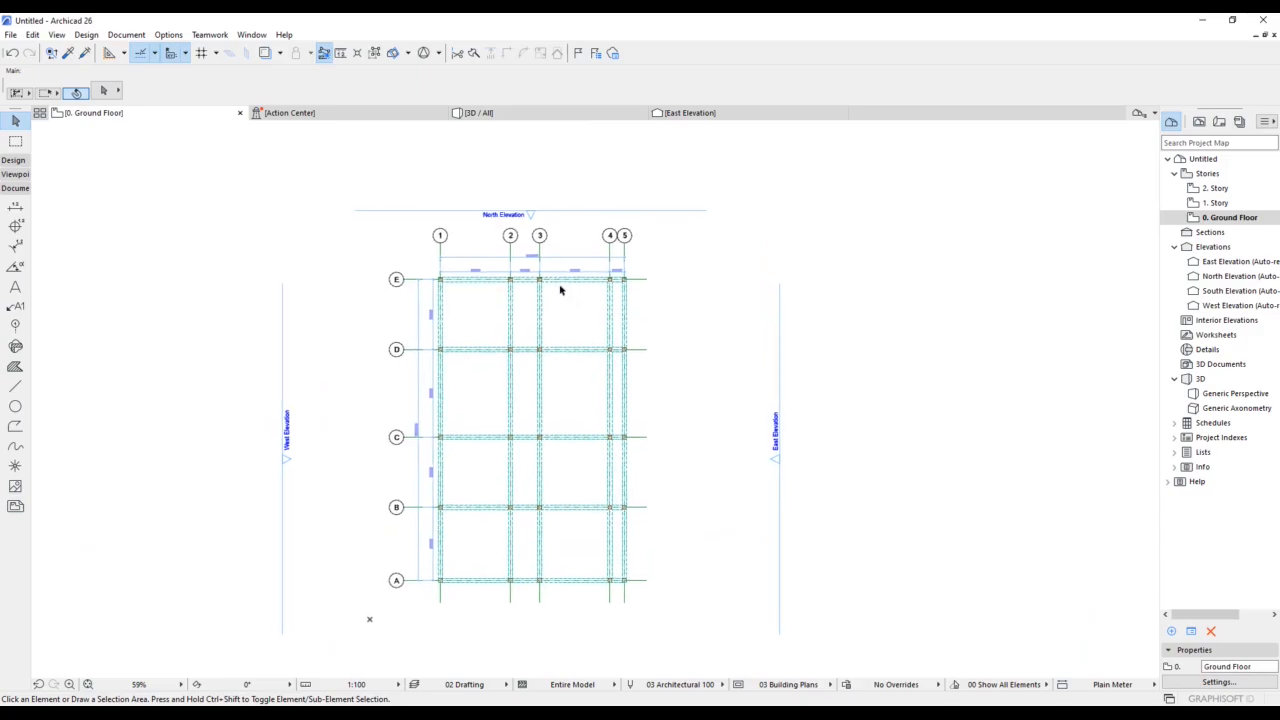
key(F3)
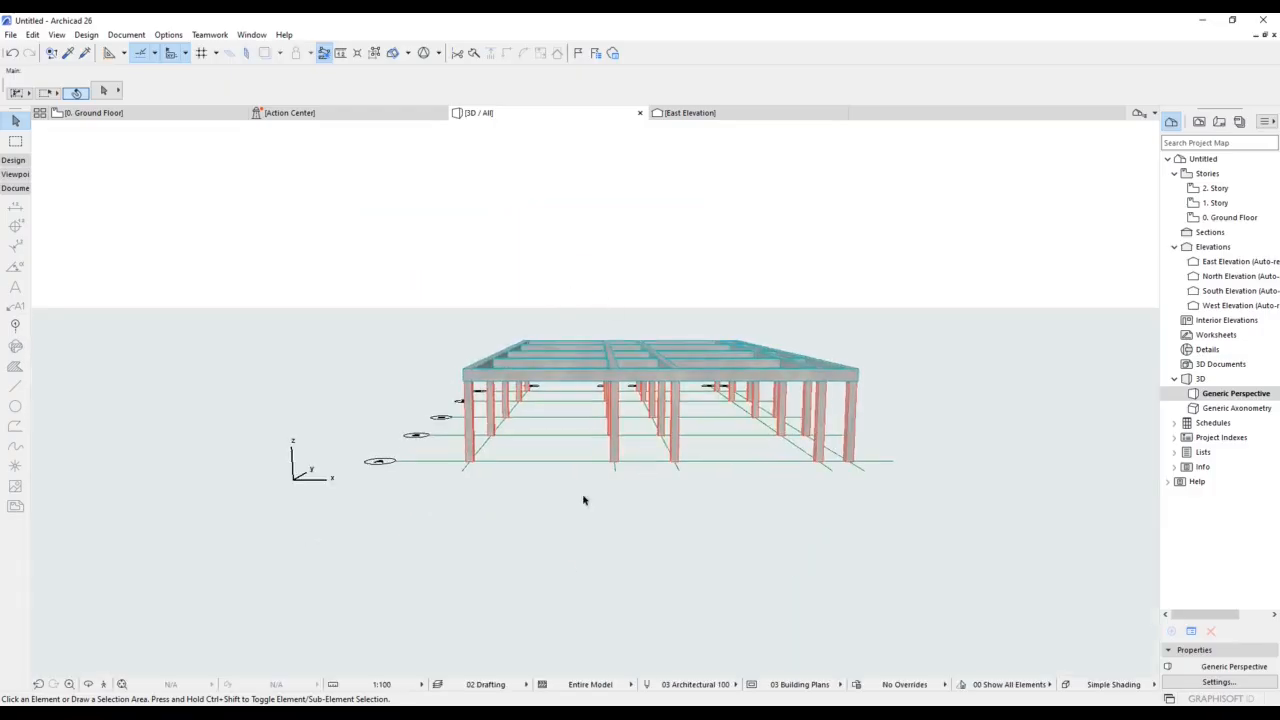
shift+middle_drag(584, 500, 666, 514)
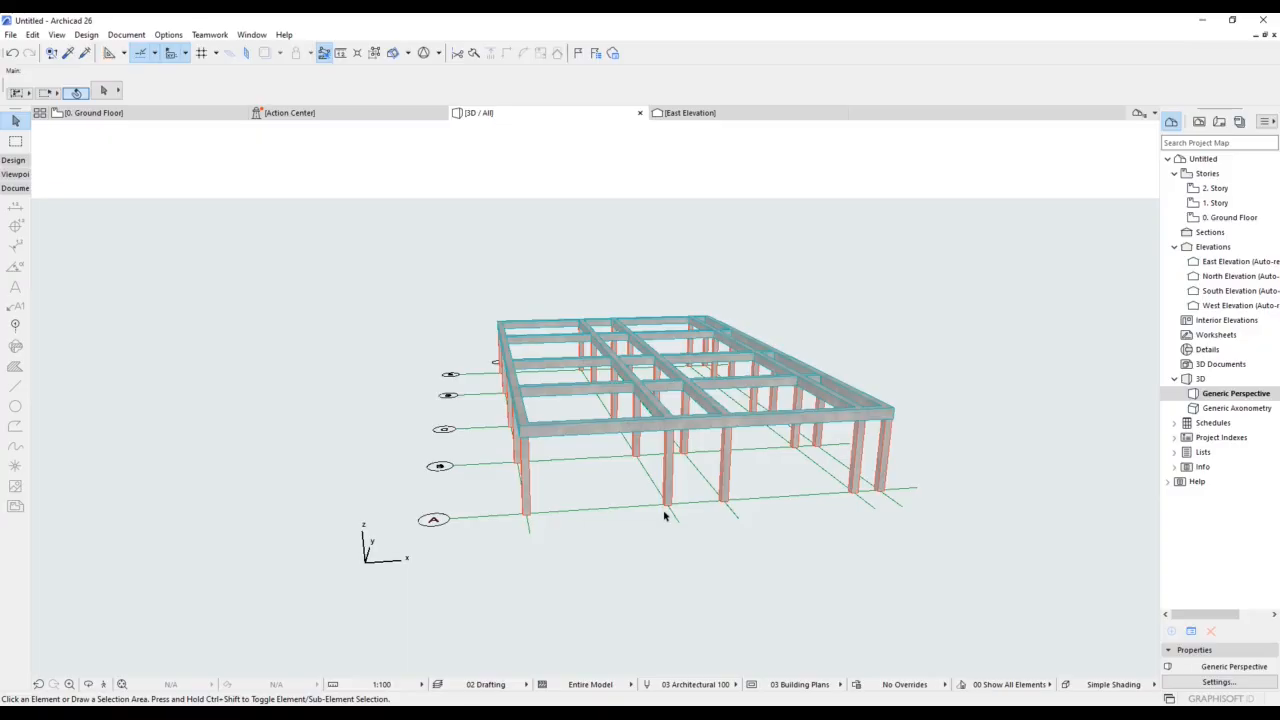
shift+middle_drag(677, 446, 760, 474)
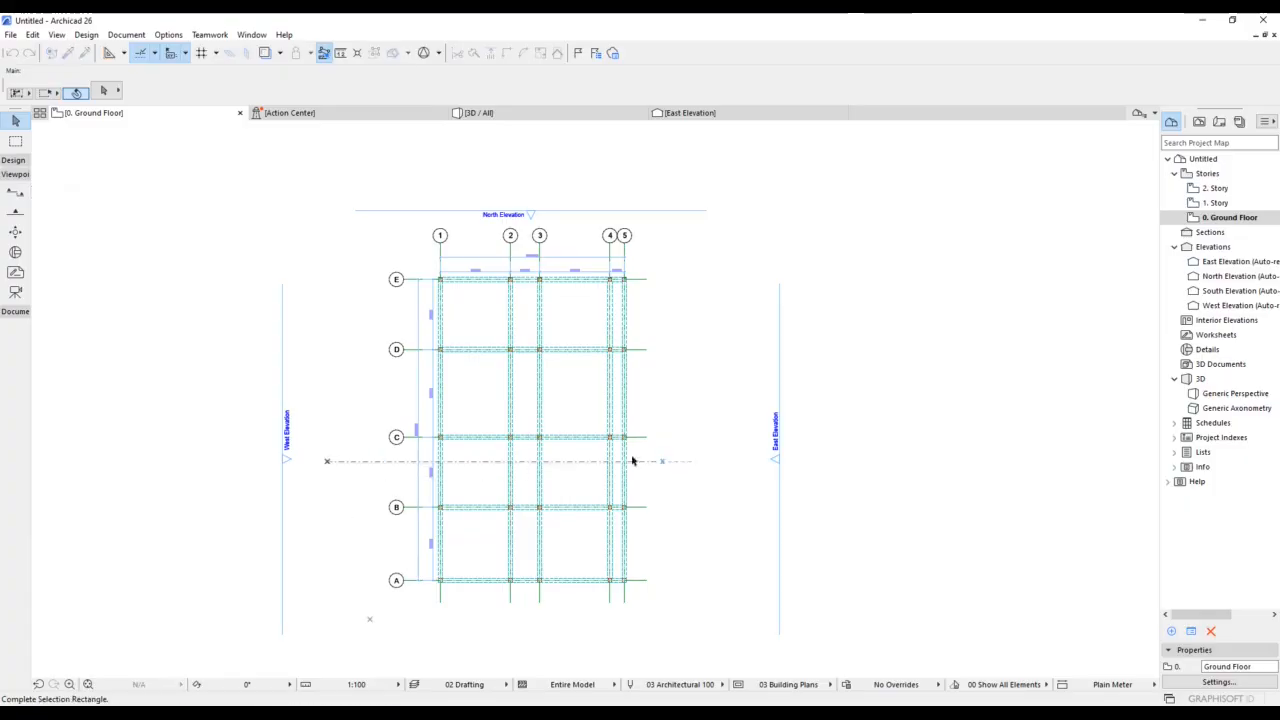
- Draw a horizontal building section line across the grid between lines B and C, looking toward the North Elevation
click(15, 196)
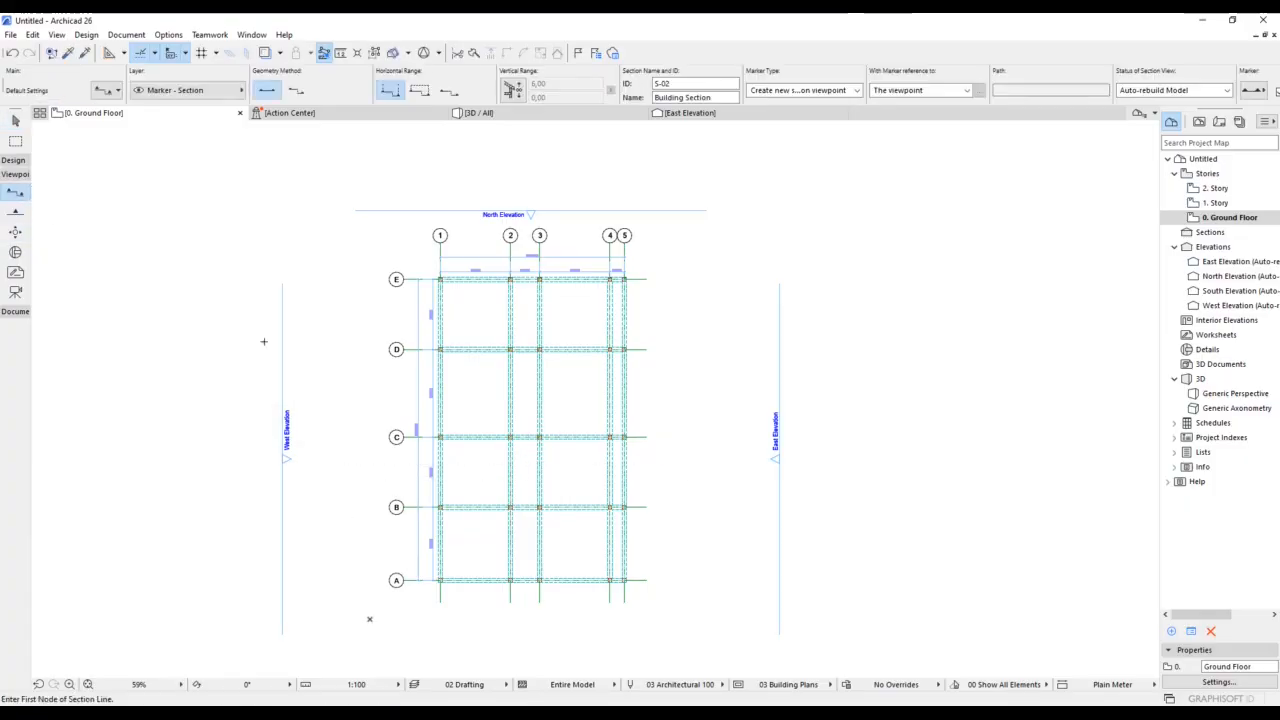
click(362, 467)
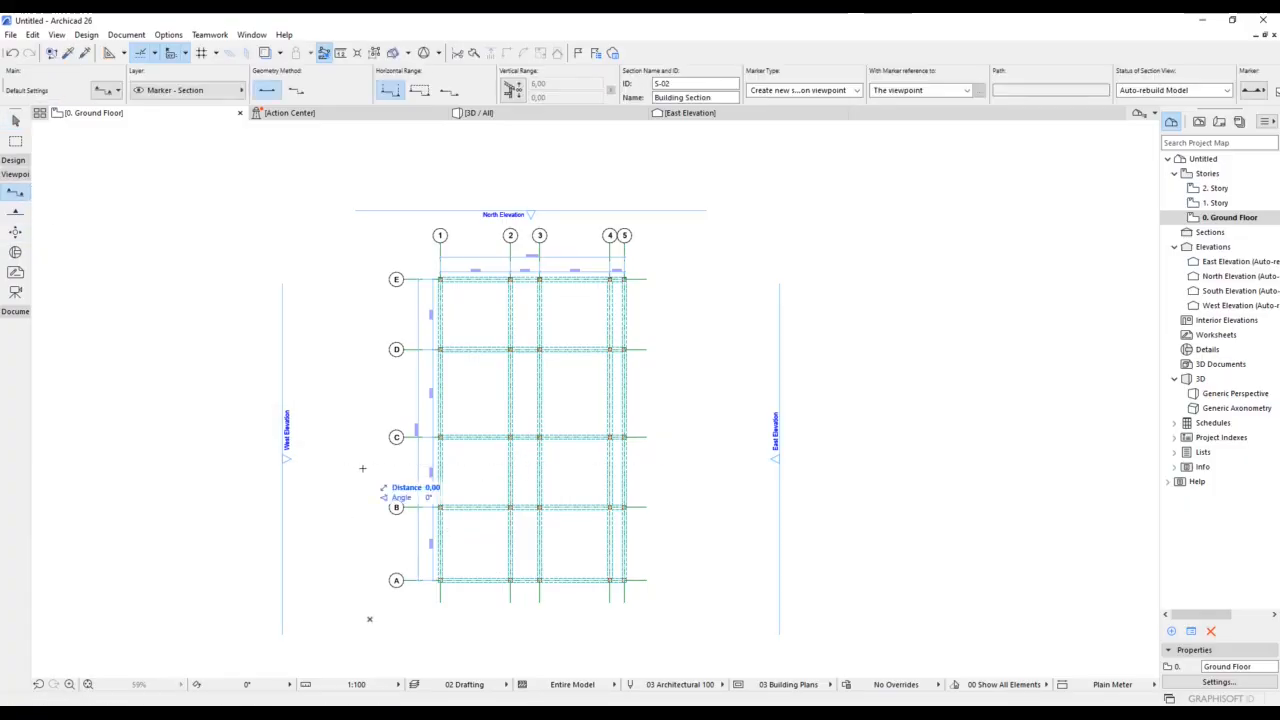
click(702, 466)
click(702, 412)
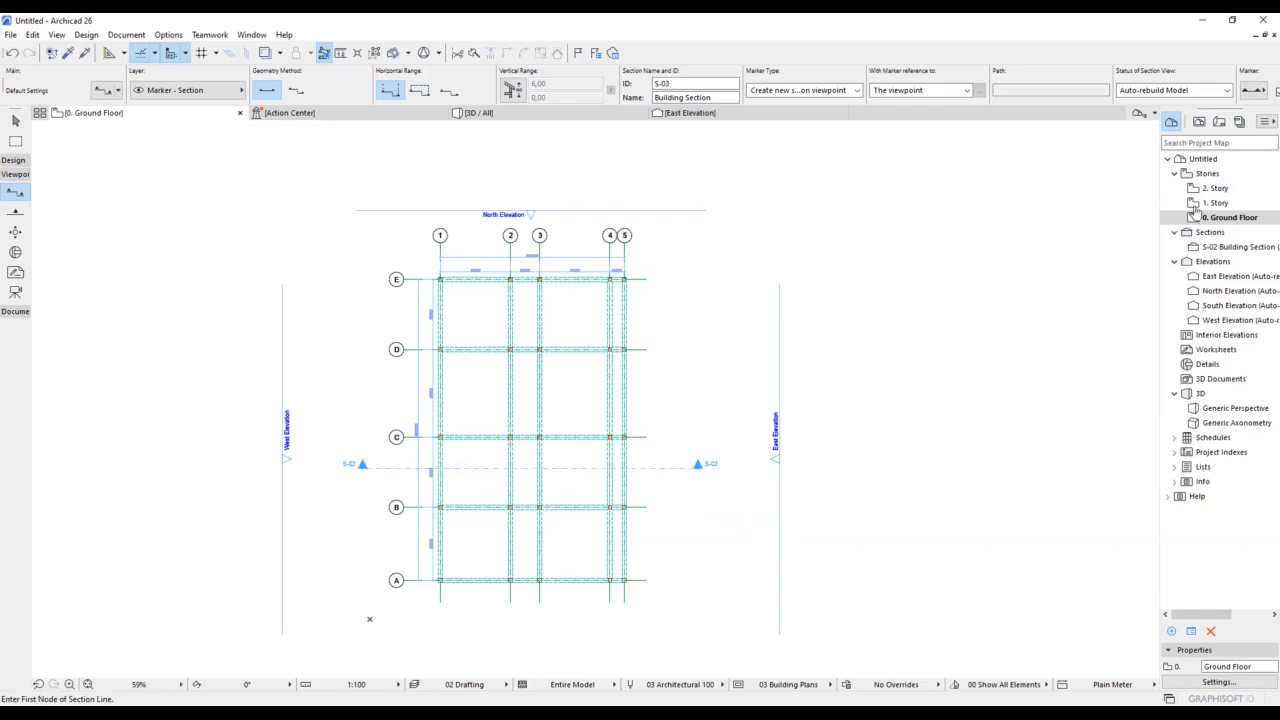
- Open the S-02 Building Section and the North Elevation to examine the grid lines, markers and dimensions in them
click(1228, 247)
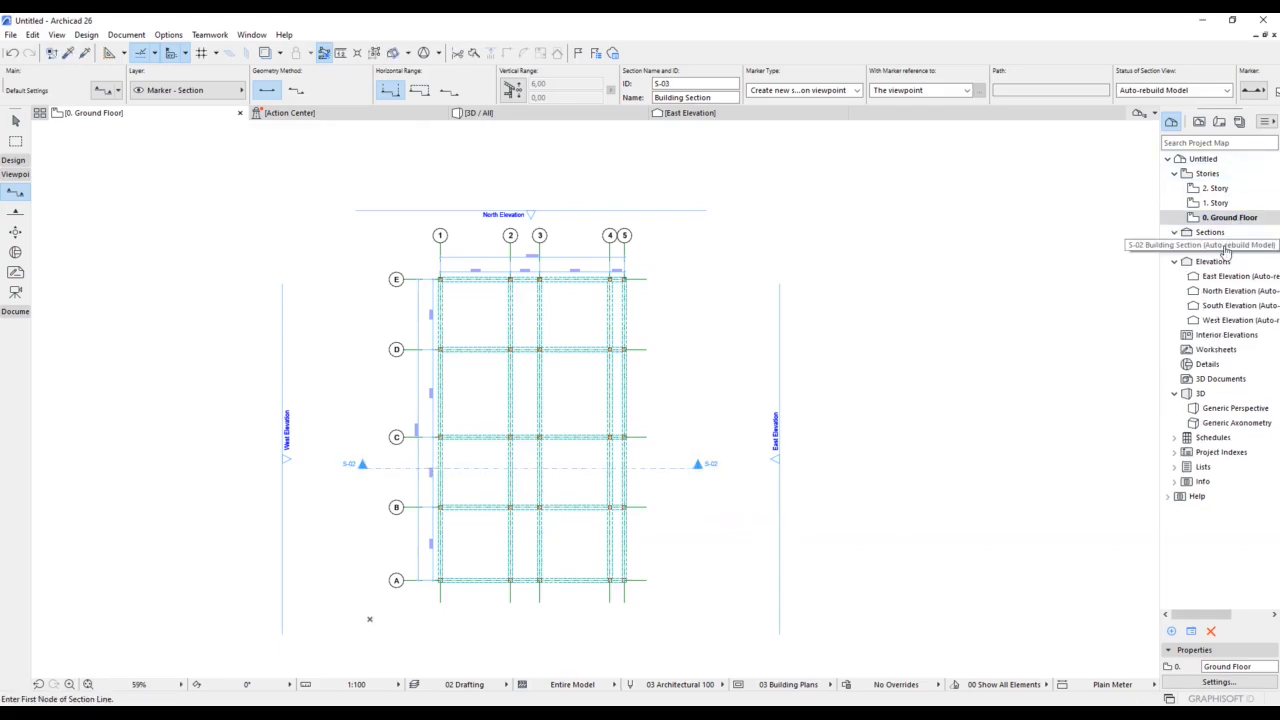
double_click(1226, 247)
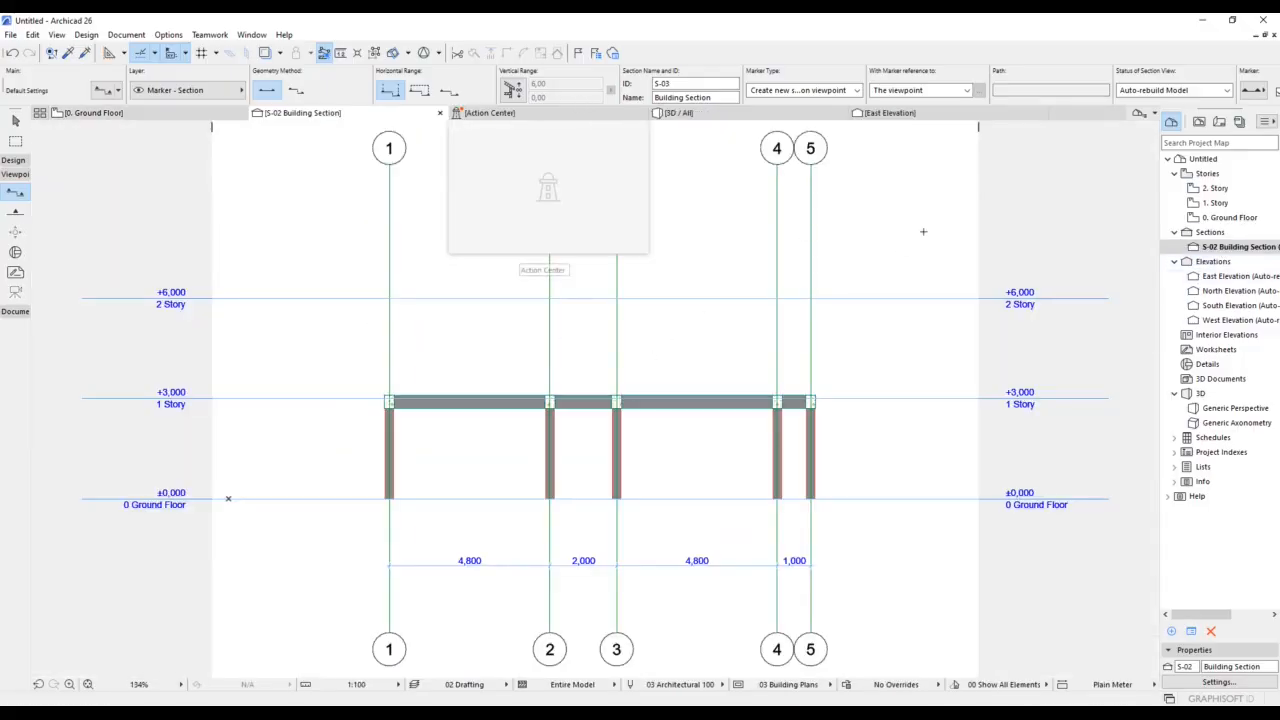
click(1249, 291)
double_click(1250, 291)
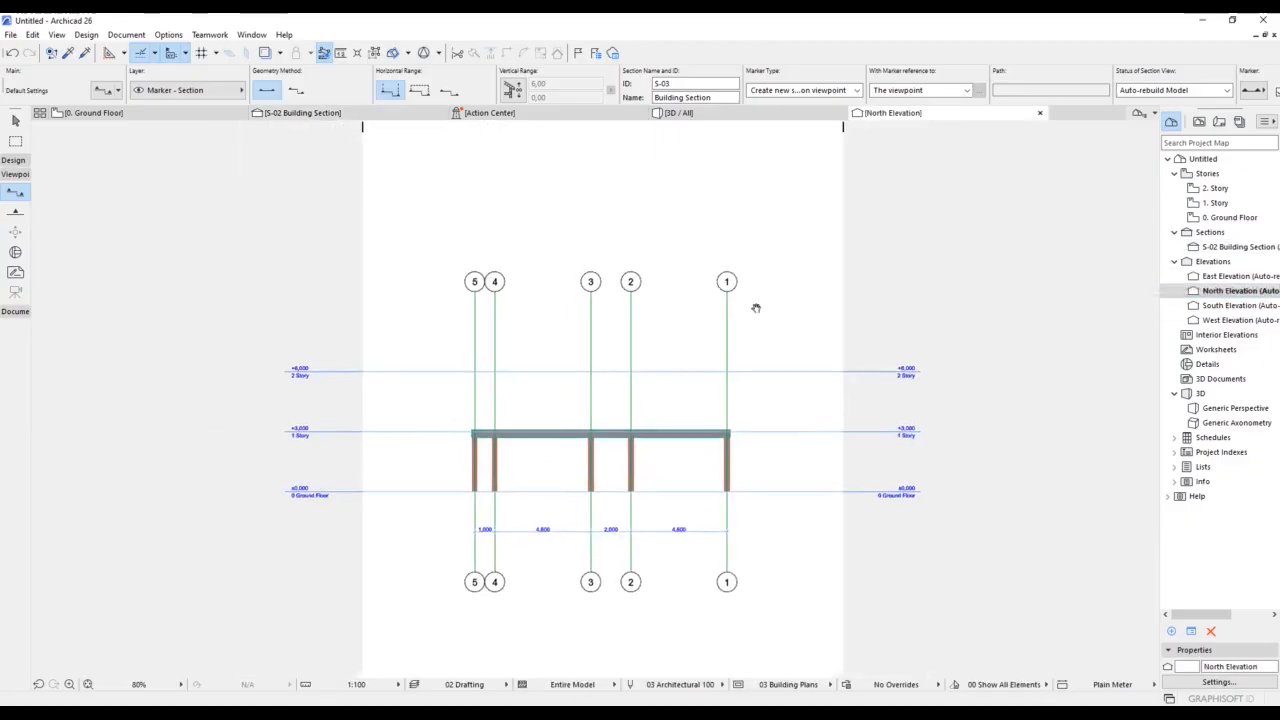
scroll(700, 368, up, 2)
middle_drag(700, 368, 707, 293)
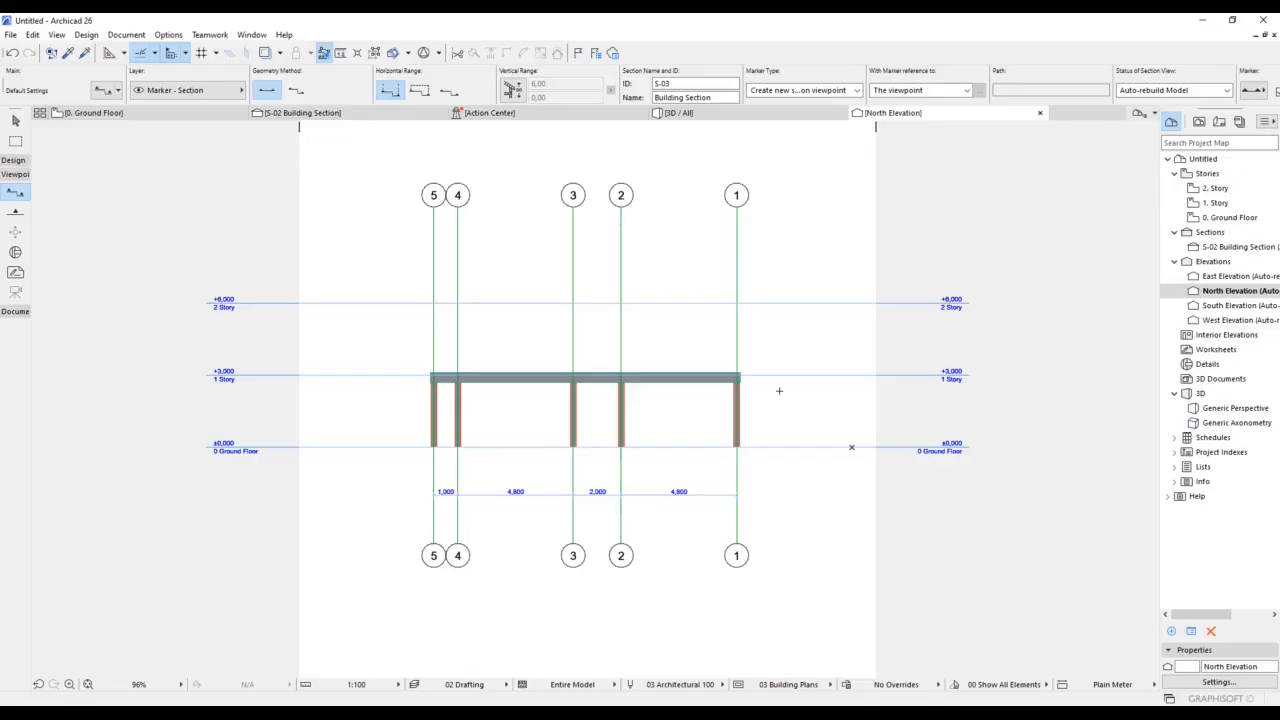
scroll(960, 440, up, 2)
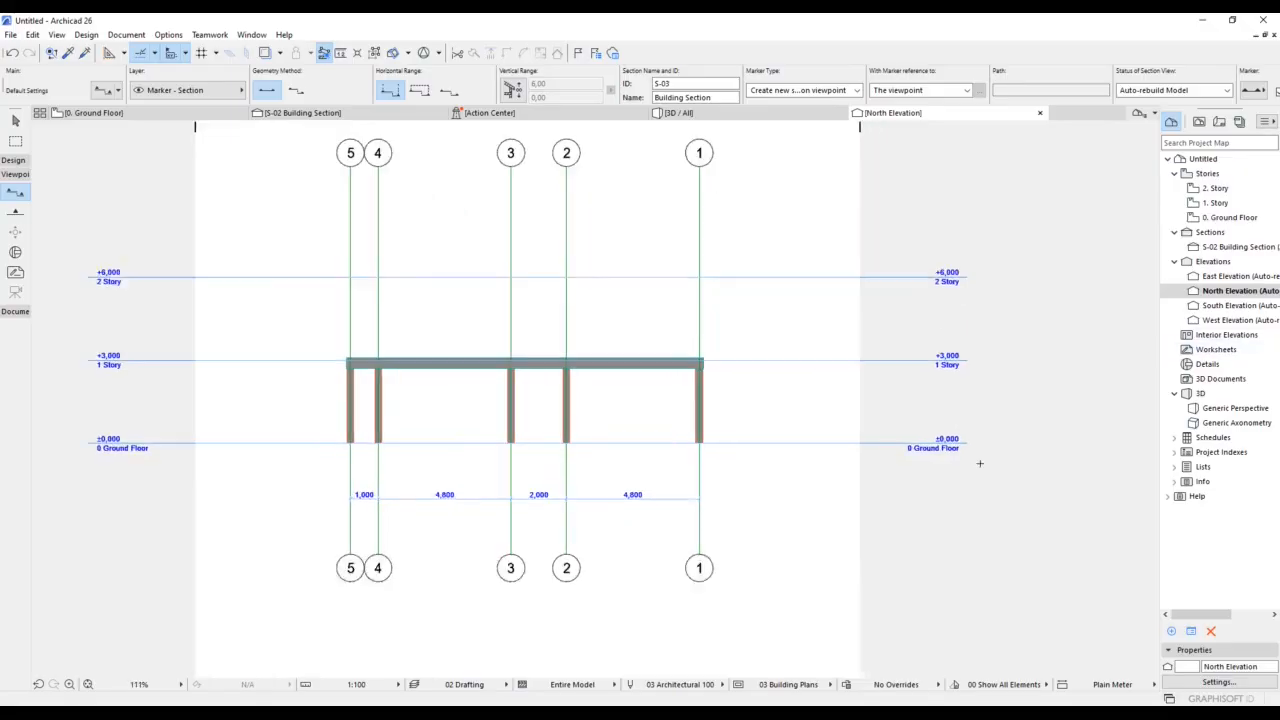
middle_drag(927, 318, 1026, 307)
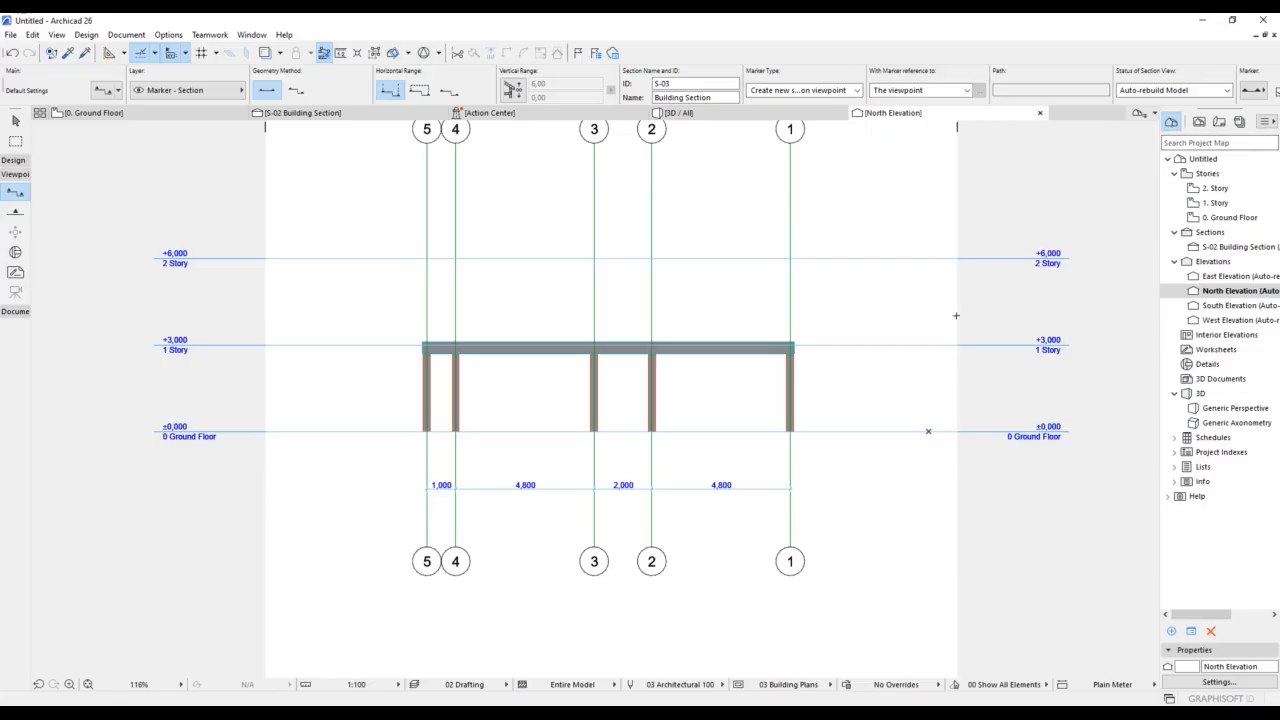
middle_drag(955, 315, 950, 378)
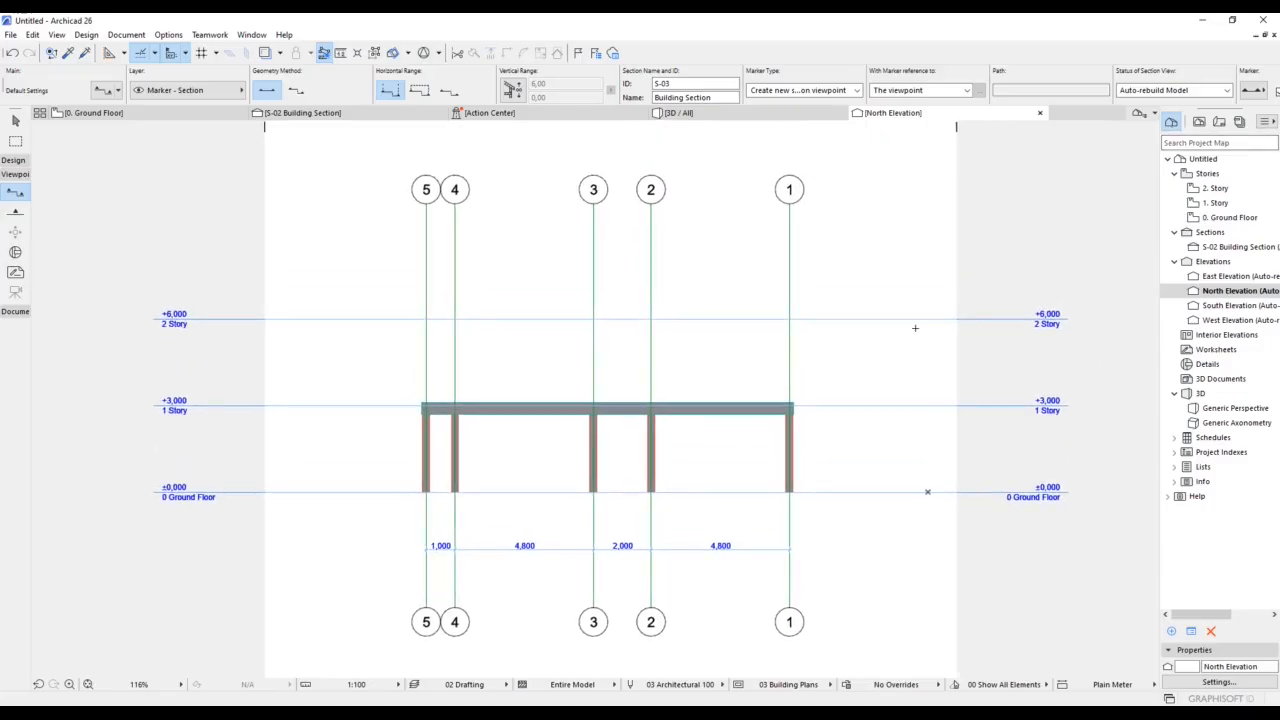